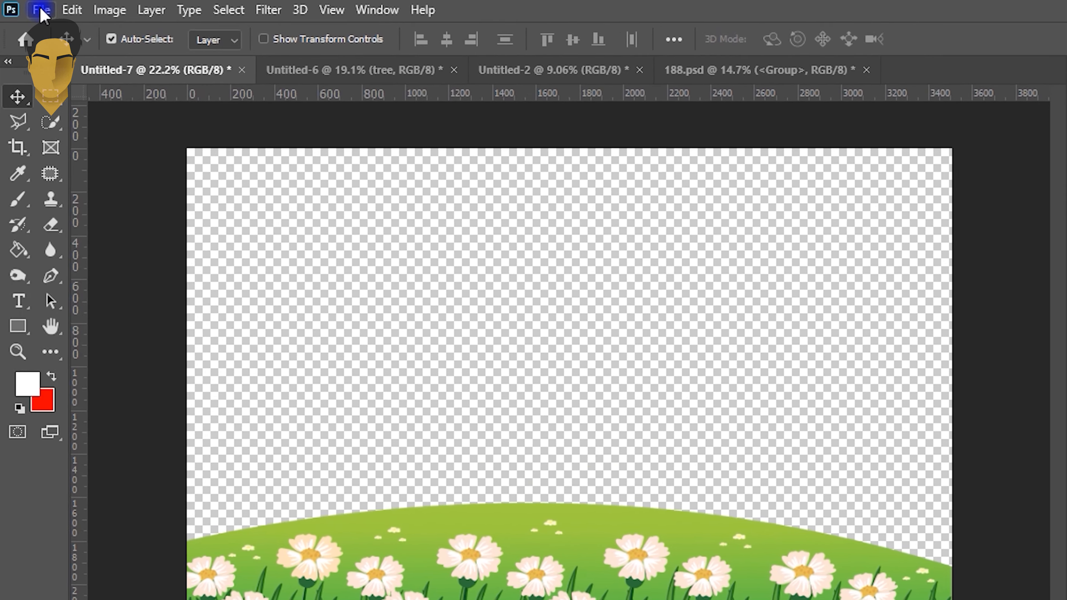
# Create a new document 1920 pixels wide and 1080 pixels high, at 300 pixels/inch, in RGB with a white background
pyautogui.click(35, 9)
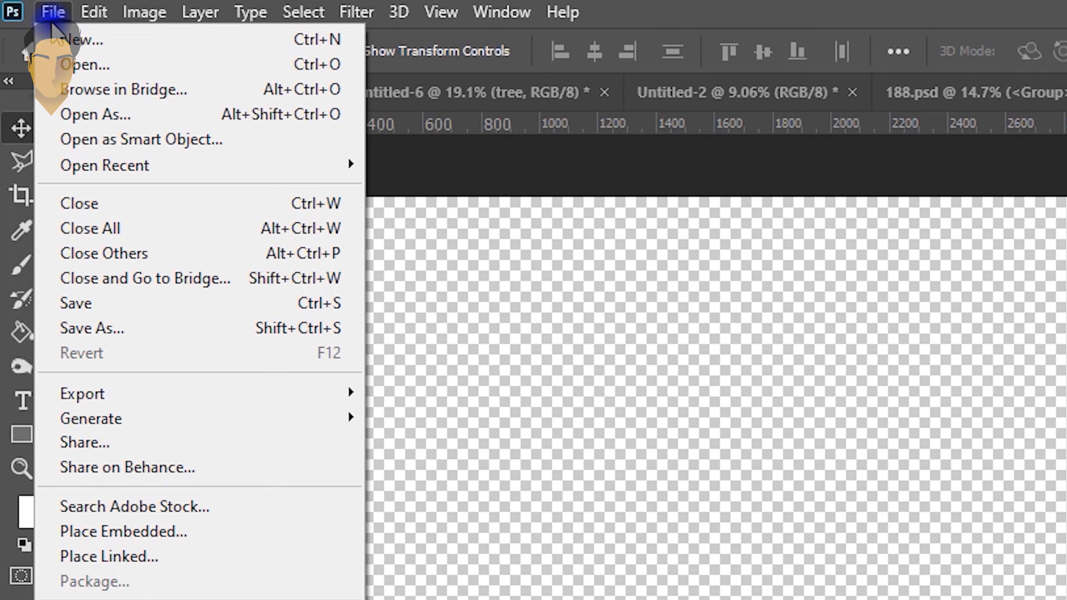
pyautogui.click(86, 40)
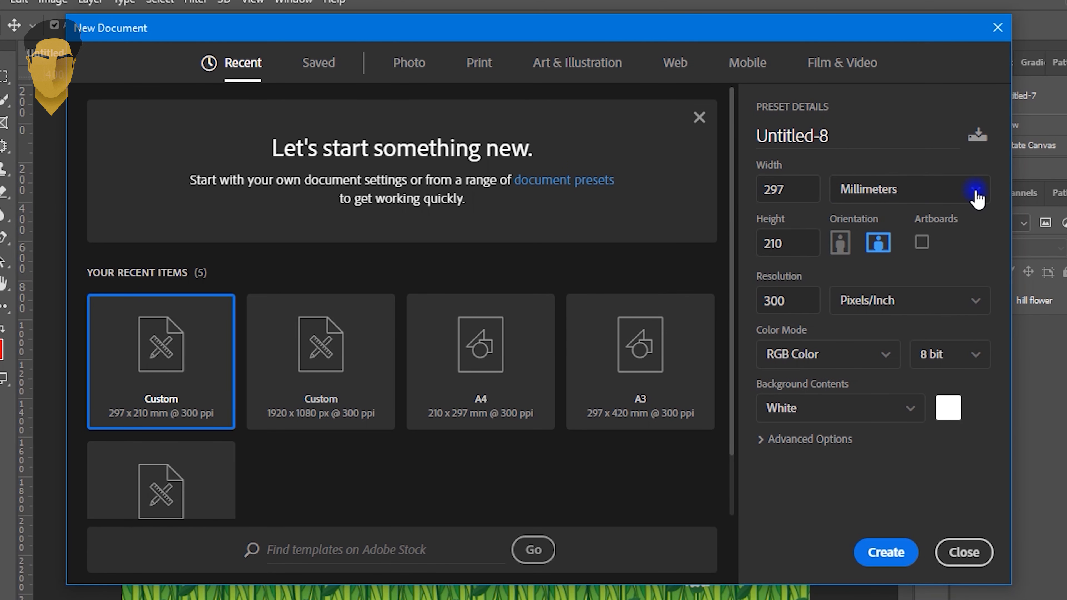
pyautogui.click(975, 193)
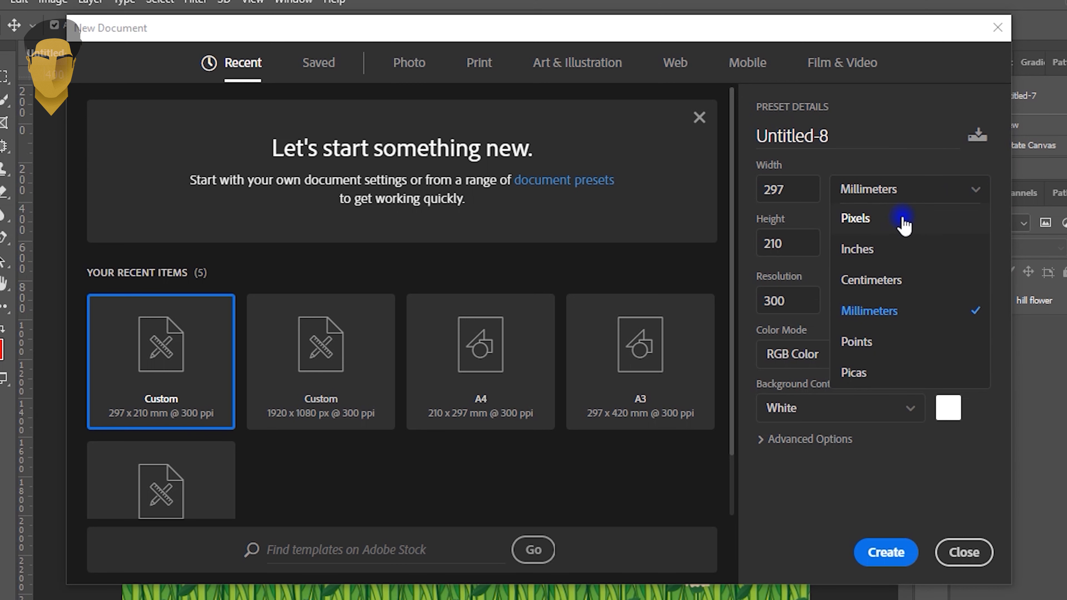
pyautogui.click(903, 221)
pyautogui.click(809, 194)
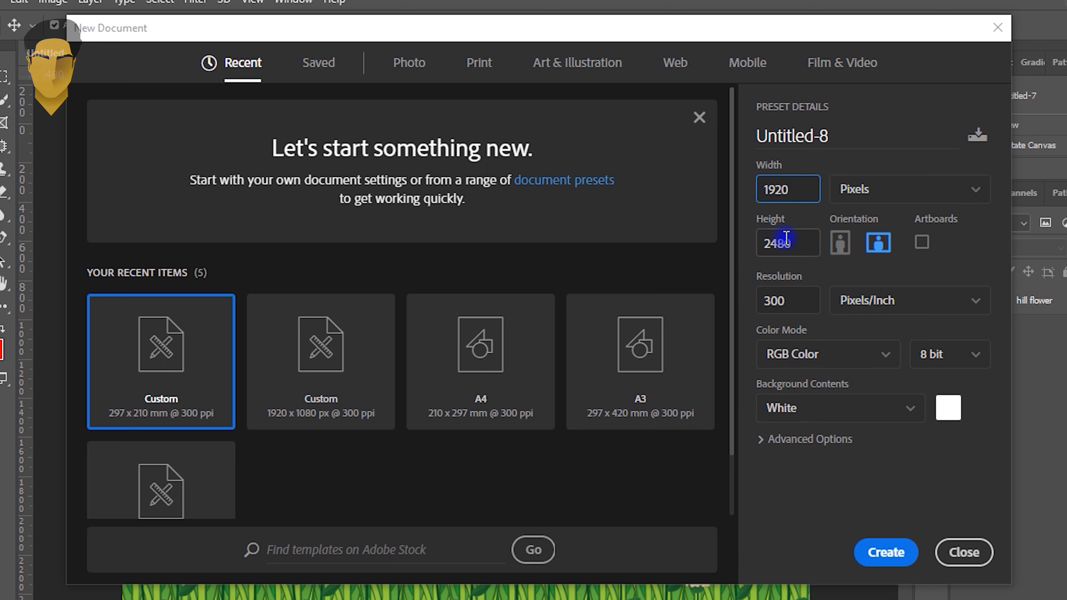
pyautogui.click(794, 242)
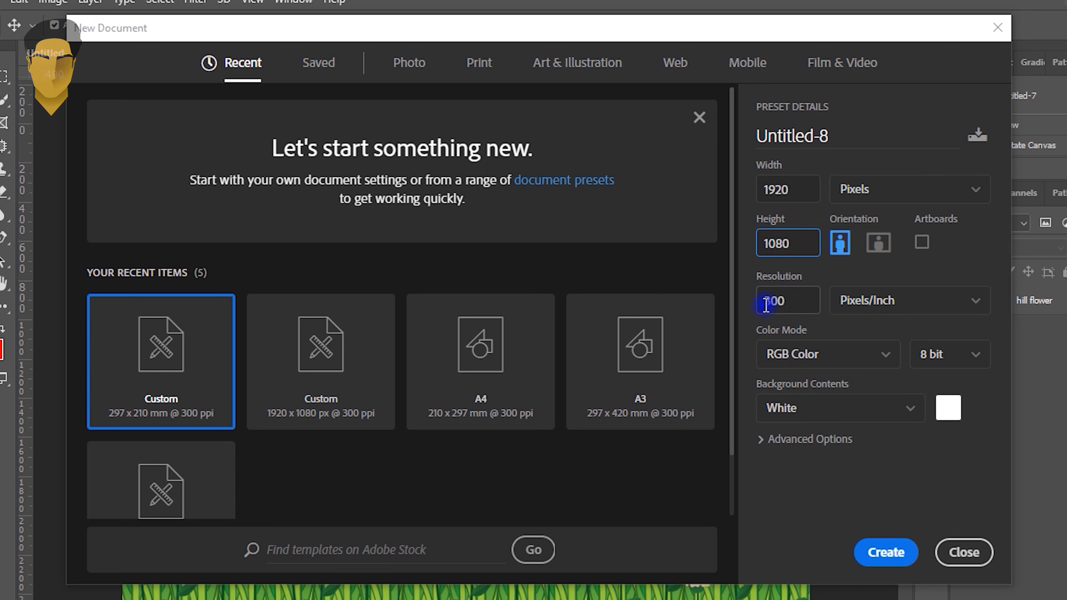
pyautogui.click(888, 552)
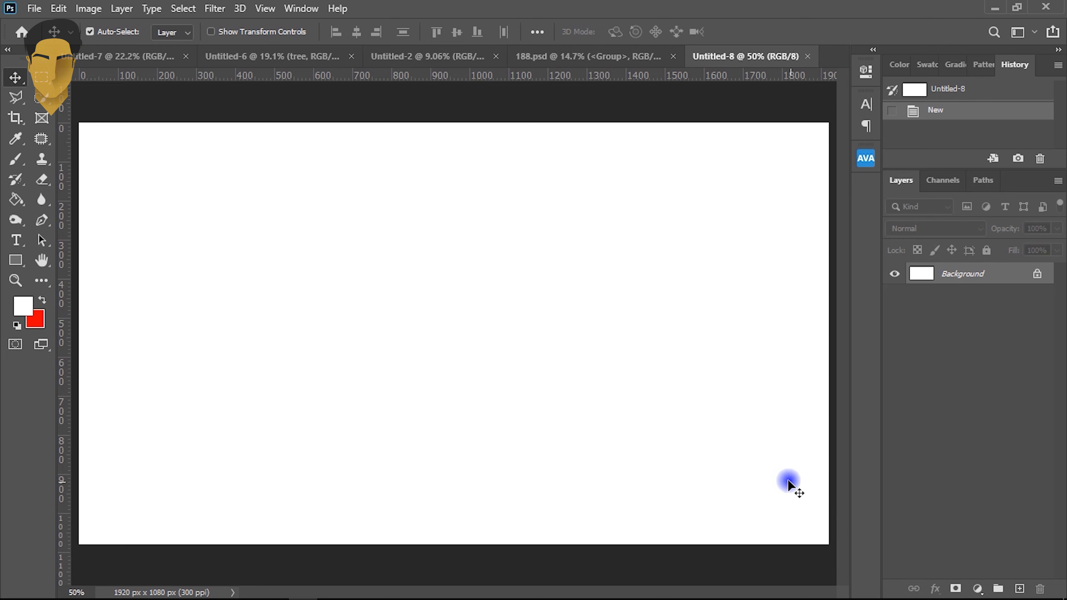
# Unlock the Background layer and fill it with a saturated teal-blue (about #00b7be) using the Paint Bucket
pyautogui.scroll(-3, 678, 426)
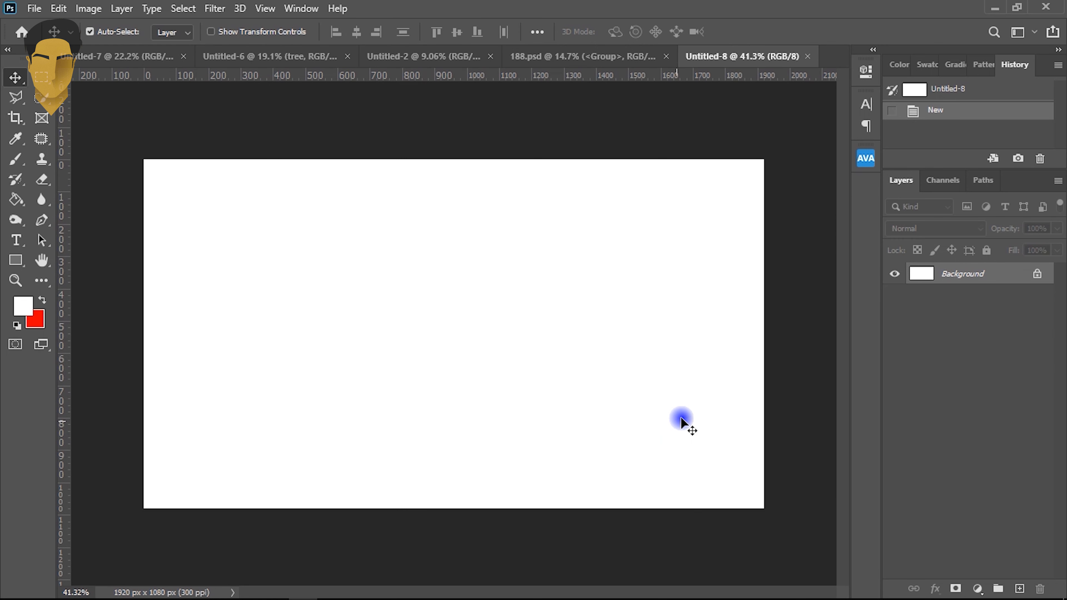
pyautogui.click(1037, 274)
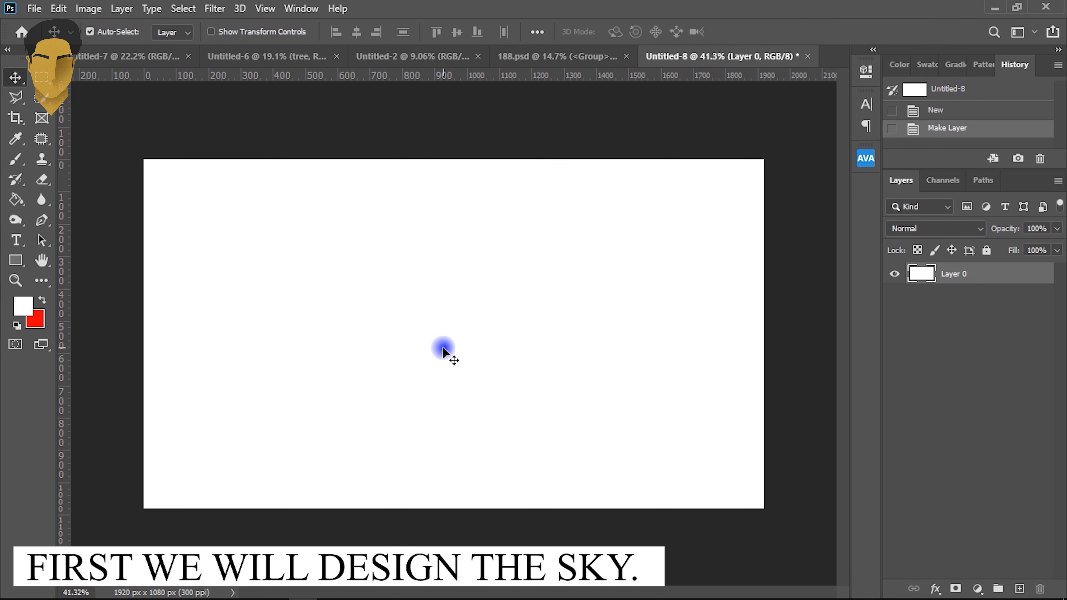
pyautogui.click(21, 307)
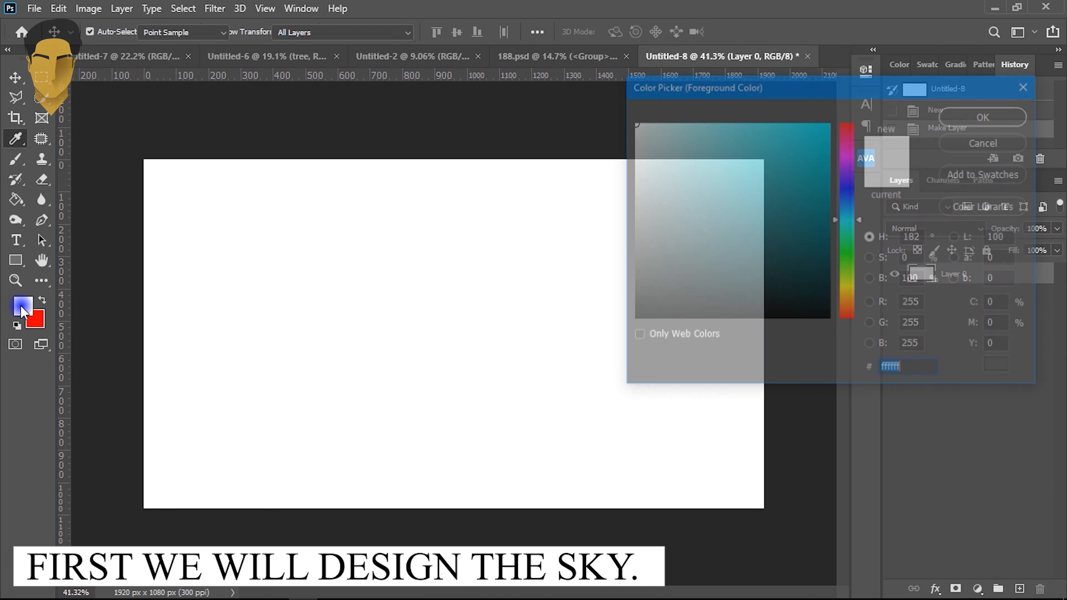
pyautogui.moveTo(824, 203)
pyautogui.mouseDown()
pyautogui.moveTo(820, 191)
pyautogui.moveTo(842, 174)
pyautogui.mouseUp()
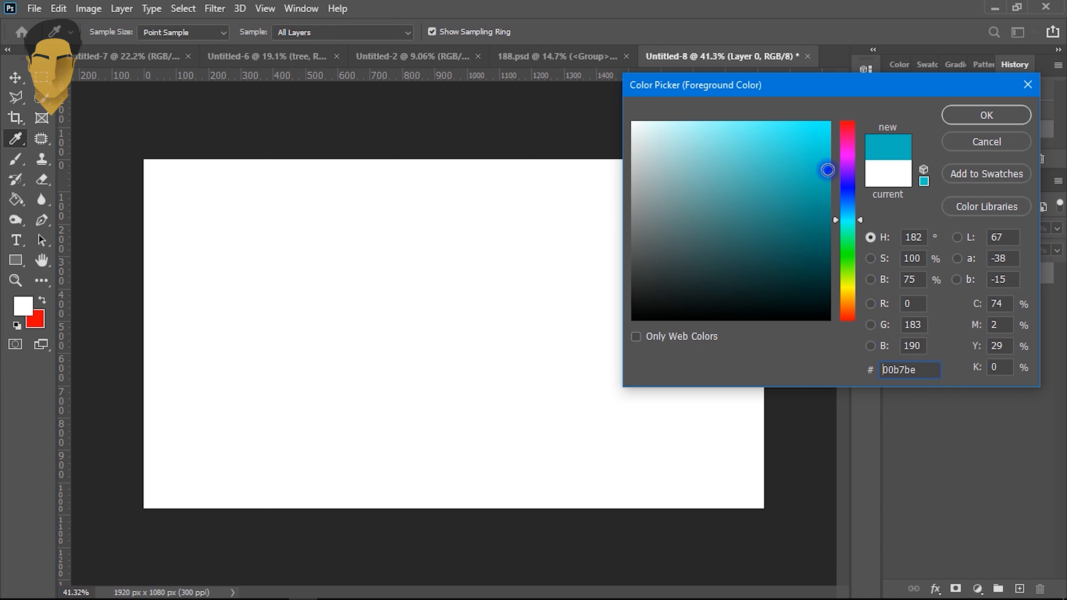
pyautogui.click(977, 118)
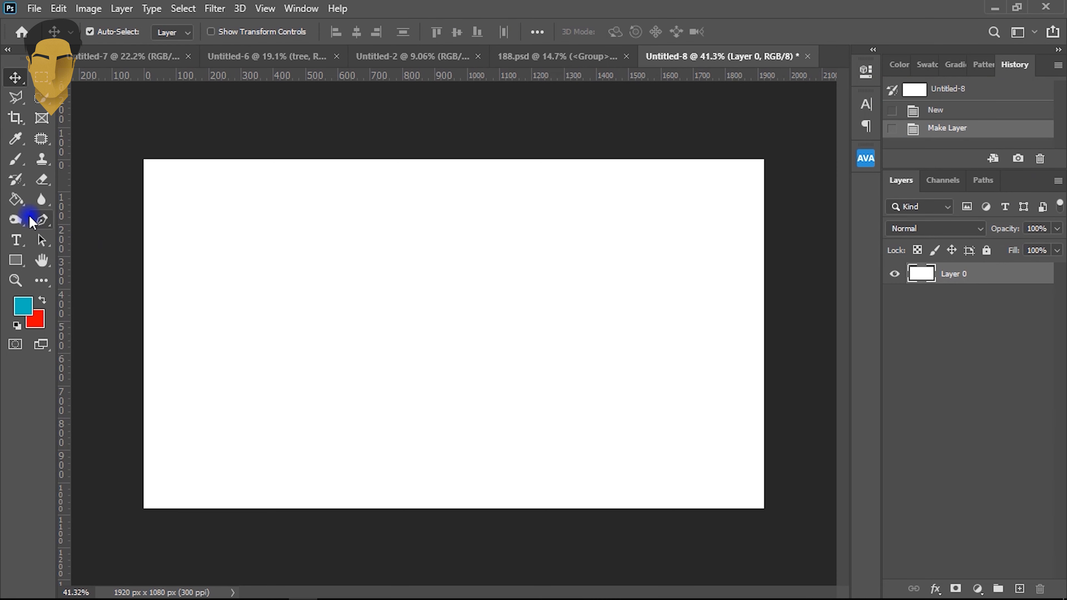
pyautogui.click(16, 200)
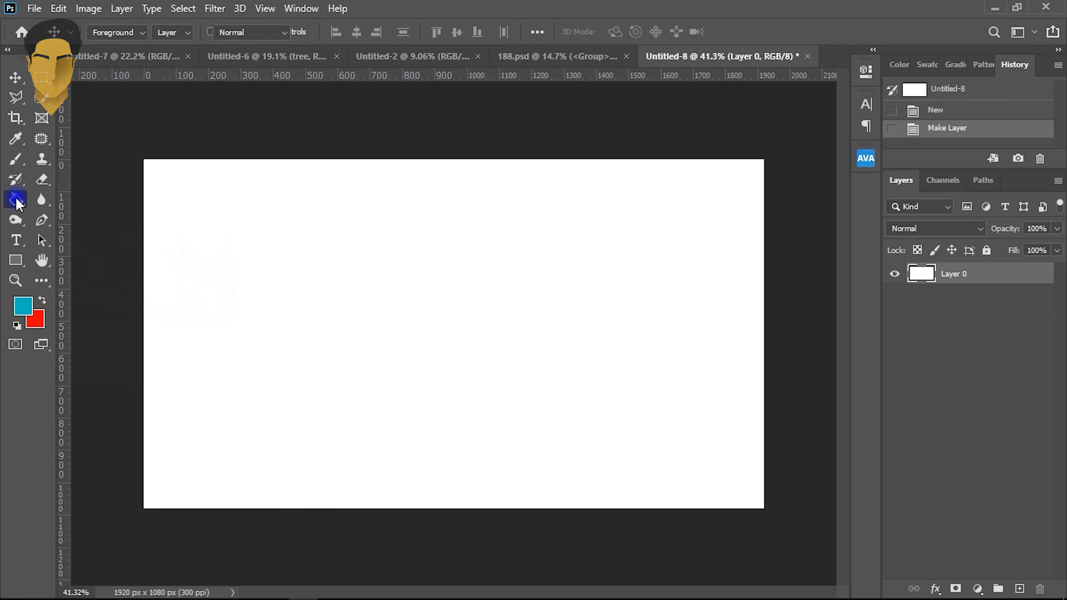
pyautogui.click(471, 315)
# Set the foreground color to white (#ffffff) and ready the Brush tool for painting on the sky
pyautogui.hotkey('ctrl', '-')
pyautogui.hotkey('ctrl', '-')
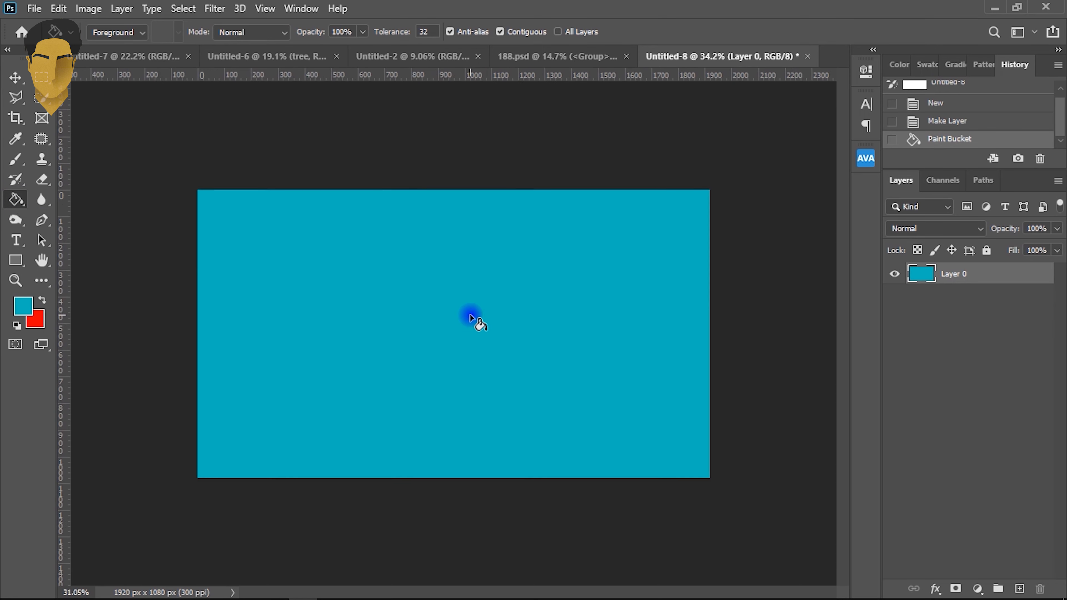
pyautogui.scroll(-1, 471, 315)
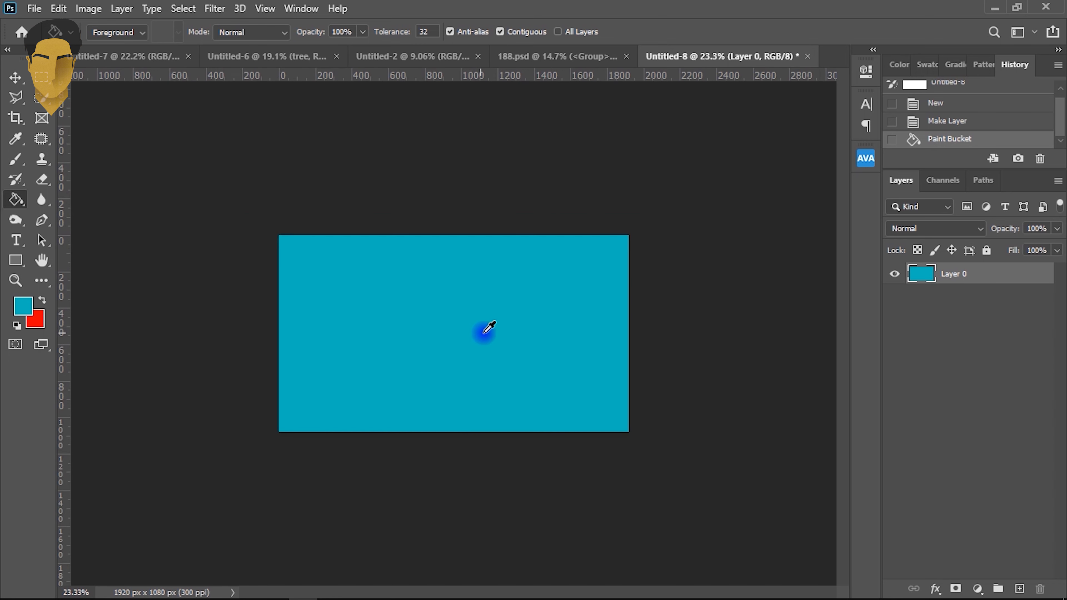
pyautogui.click(17, 166)
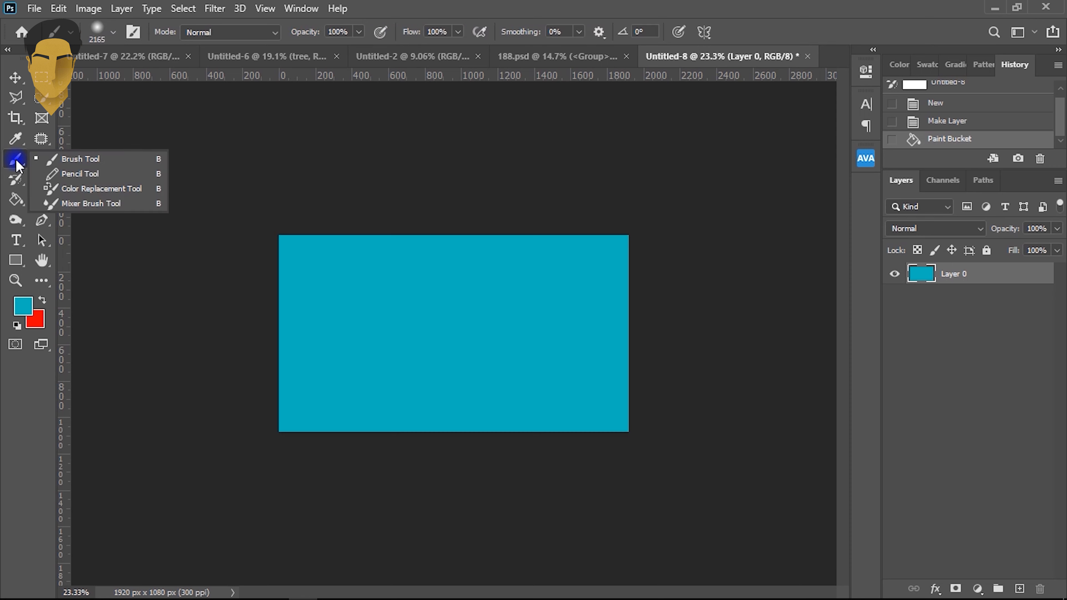
pyautogui.click(23, 304)
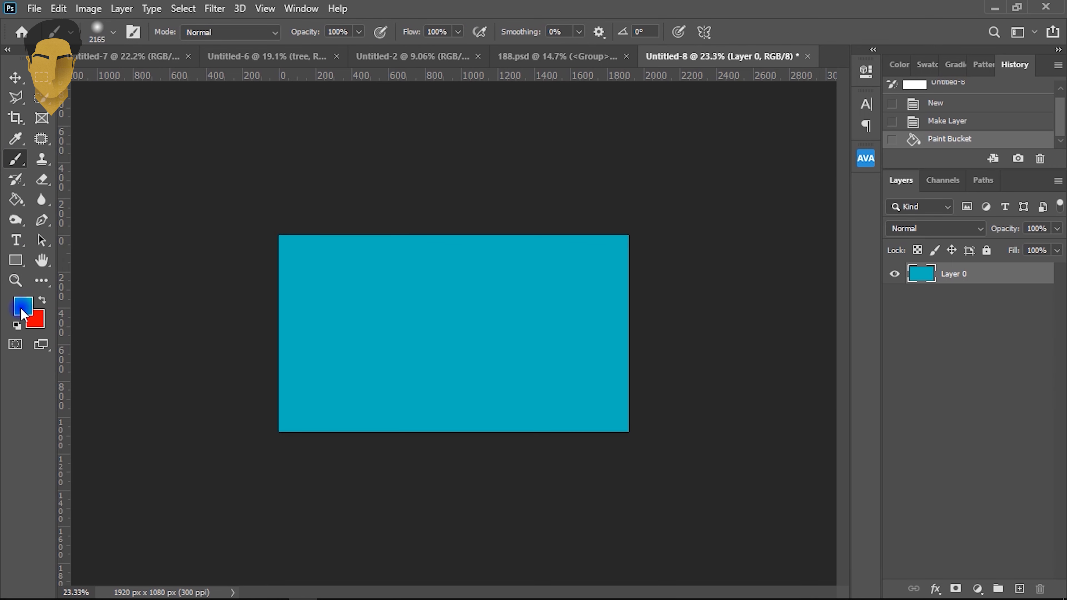
pyautogui.moveTo(640, 147)
pyautogui.mouseDown()
pyautogui.moveTo(631, 126)
pyautogui.moveTo(600, 109)
pyautogui.mouseUp()
pyautogui.moveTo(916, 370); pyautogui.dragTo(854, 368)
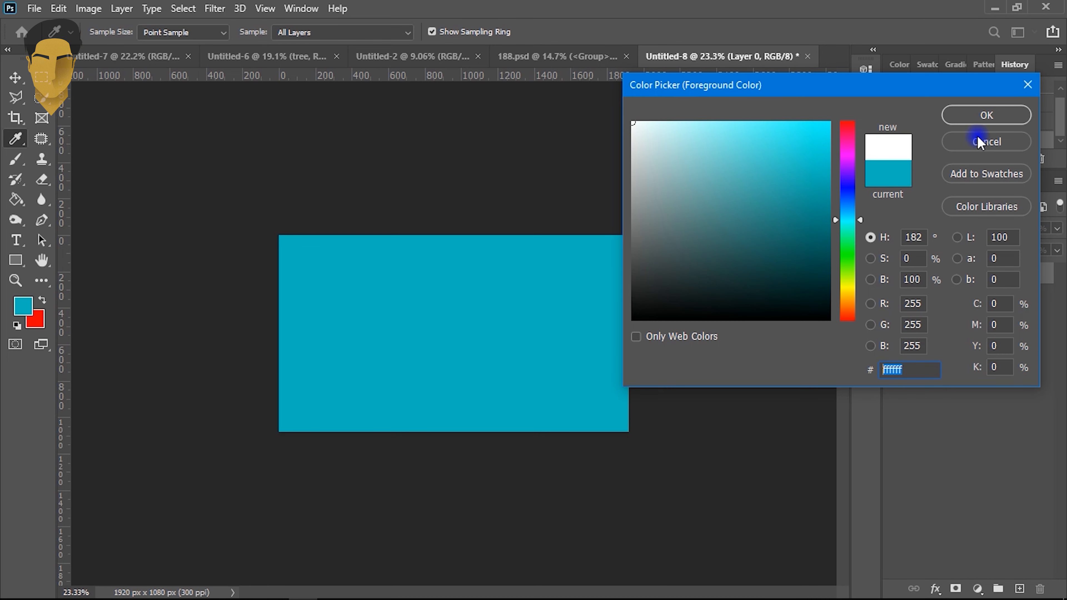
pyautogui.click(986, 115)
pyautogui.press('b')
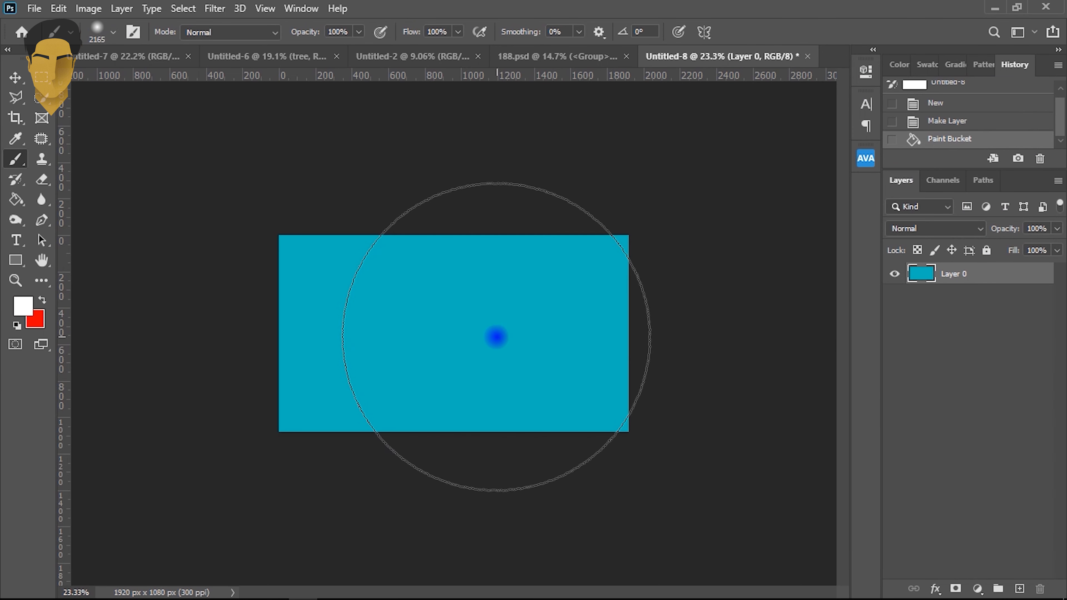
# Paint three white glows with the 2165 px Soft Round brush at the canvas centre, lower left and lower right
pyautogui.rightClick(454, 290)
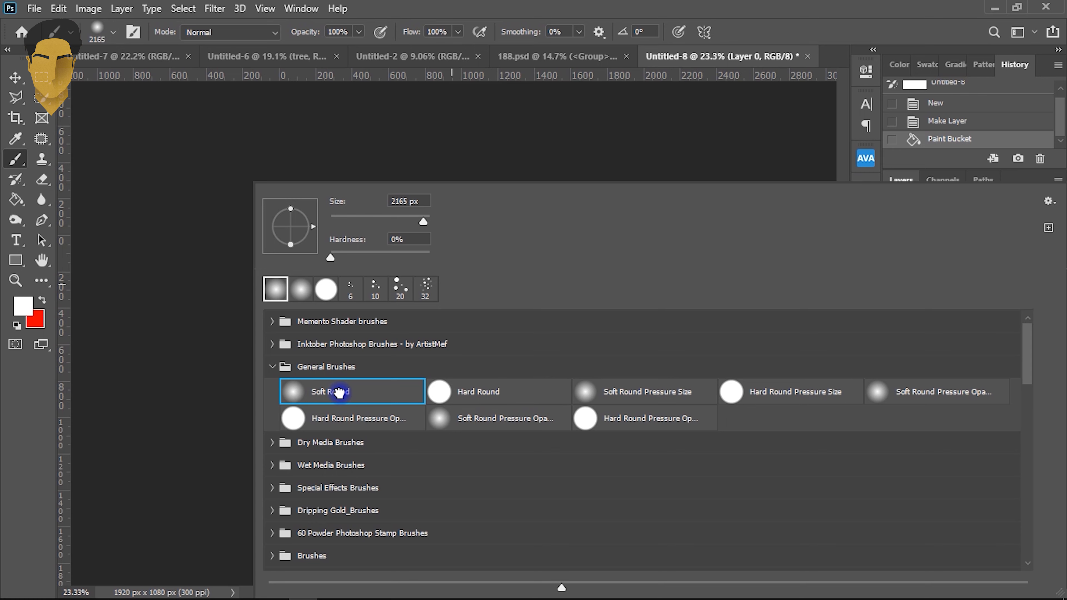
pyautogui.click(212, 362)
pyautogui.click(215, 360)
pyautogui.hotkey('ctrl', 'z')
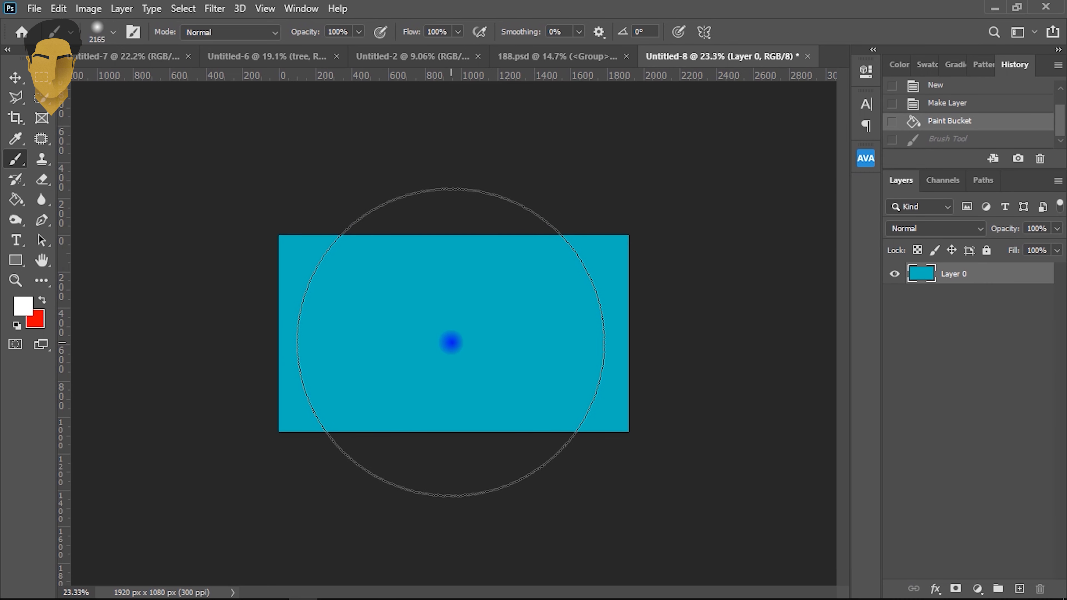
pyautogui.click(452, 343)
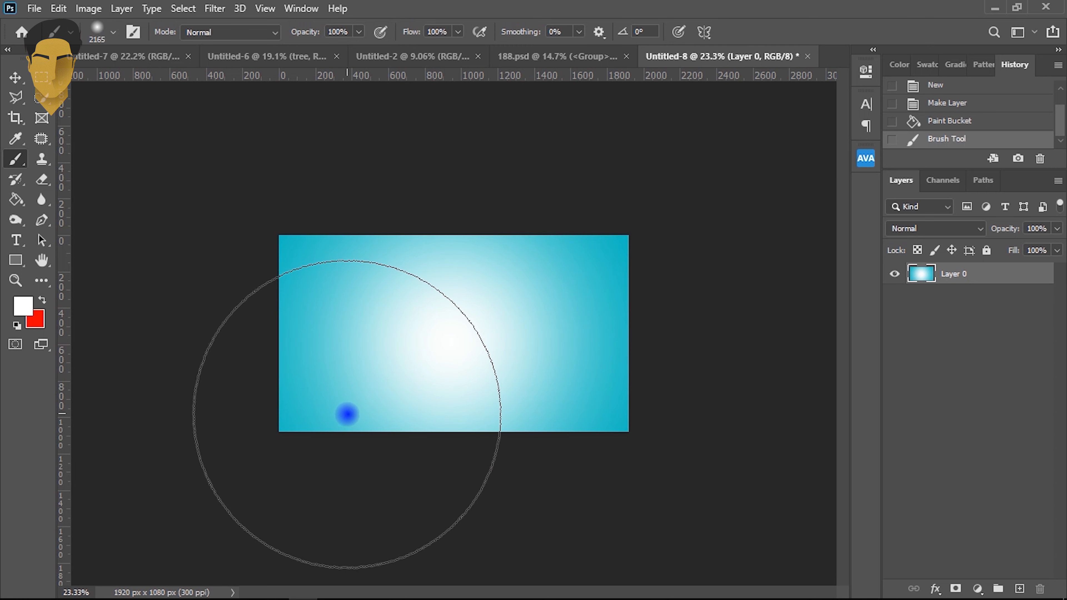
pyautogui.click(344, 421)
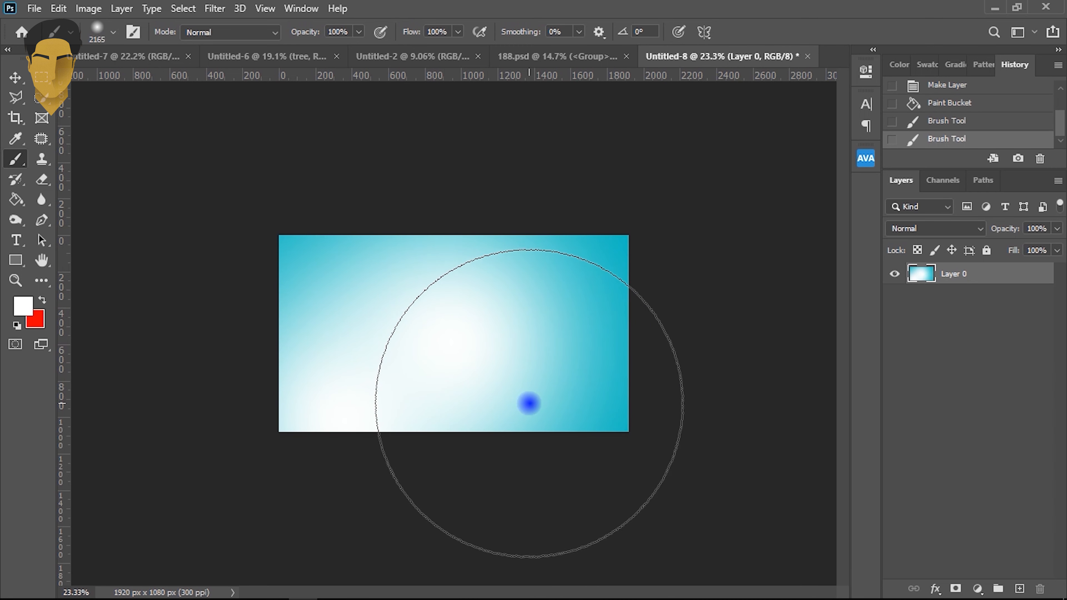
pyautogui.click(548, 403)
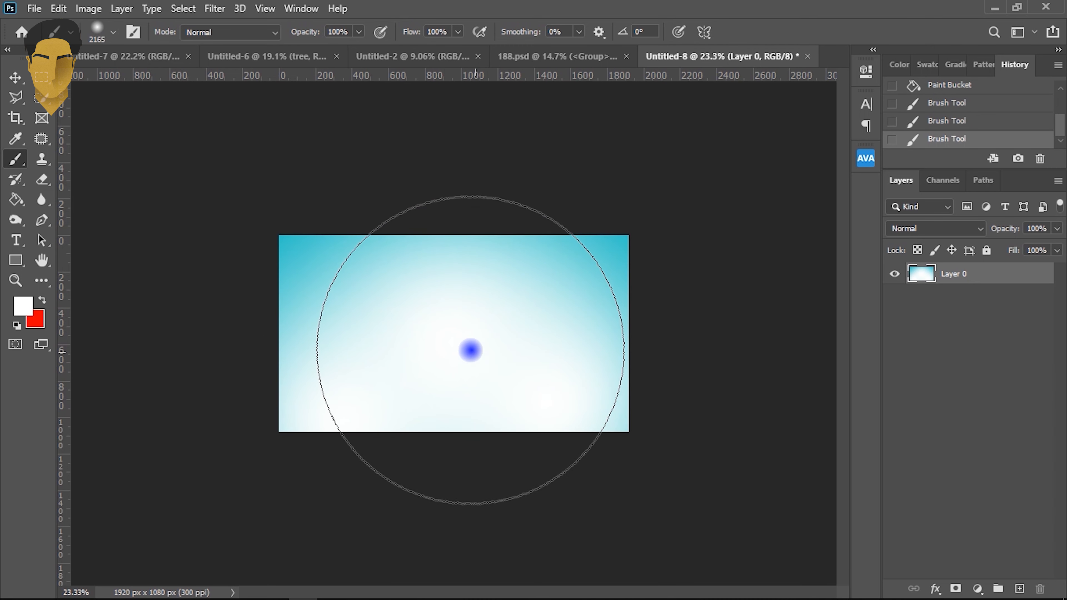
# Convert the painted sky layer, Layer 0, to a smart object
pyautogui.click(15, 77)
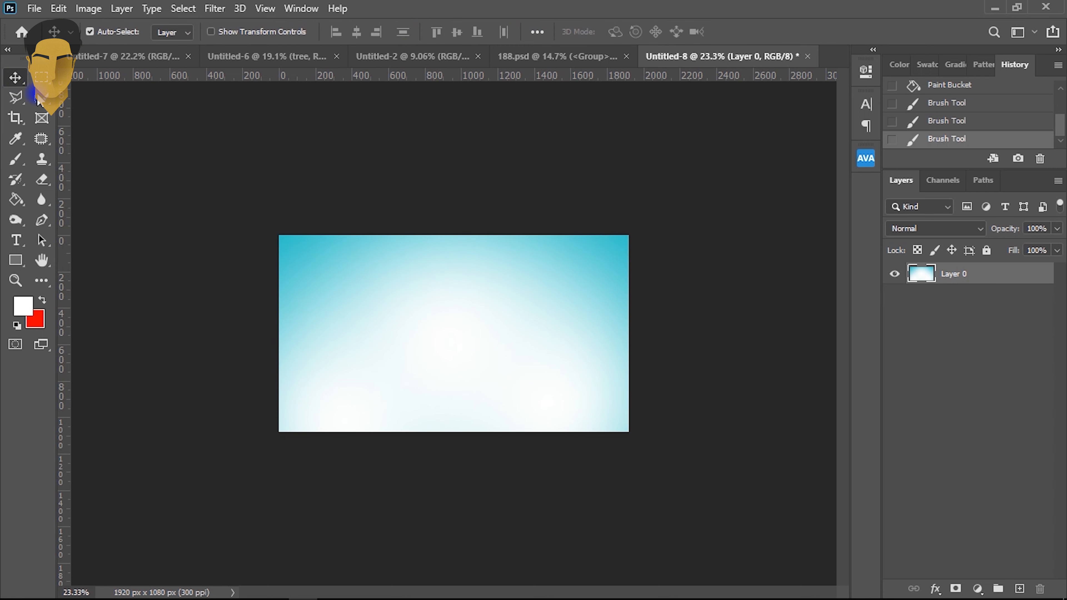
pyautogui.scroll(3, 446, 281)
pyautogui.scroll(1, 450, 280)
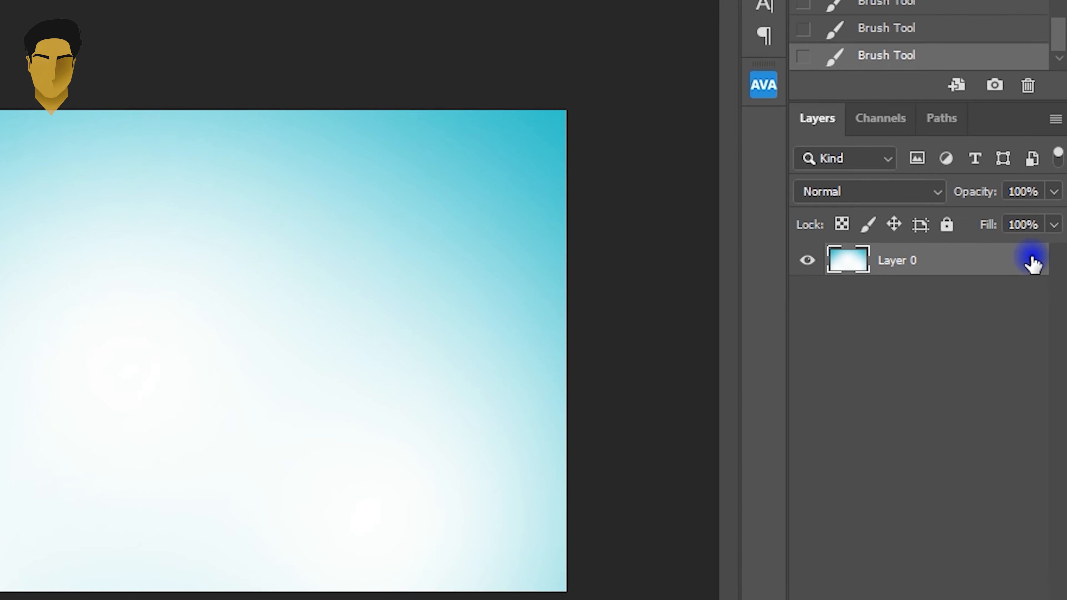
pyautogui.rightClick(1040, 274)
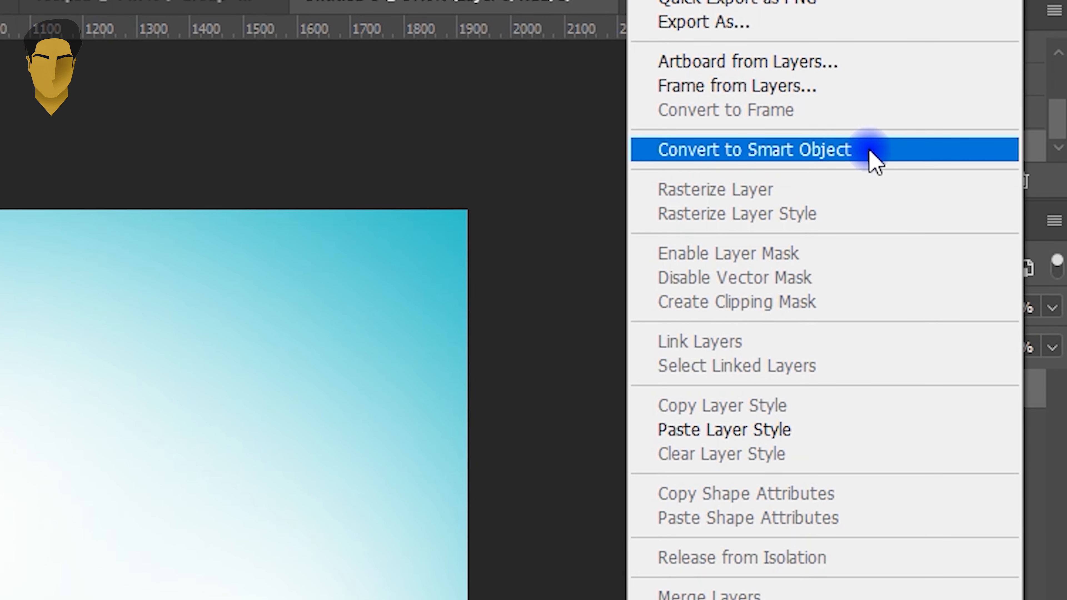
pyautogui.click(869, 152)
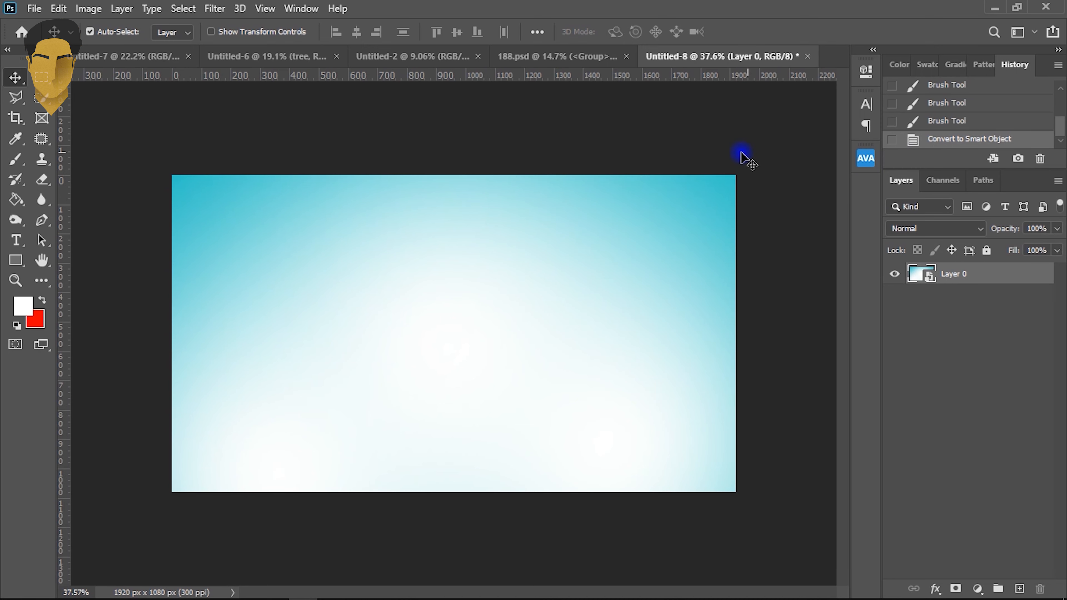
# Copy the hill flower layer from Untitled-7 into Untitled-8 above the sky and convert it to a smart object
pyautogui.click(162, 57)
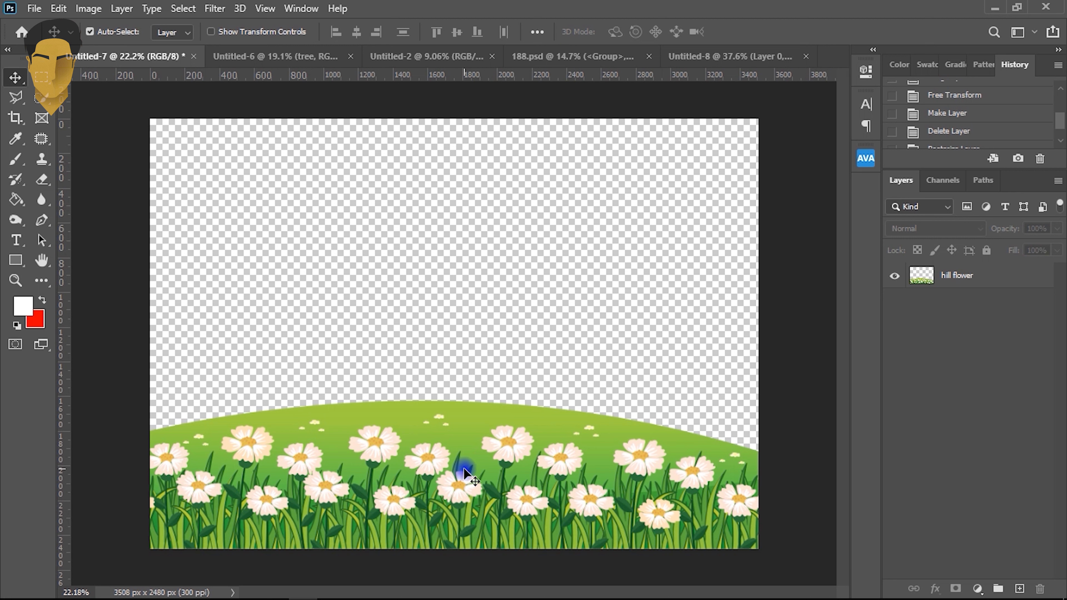
pyautogui.moveTo(925, 276); pyautogui.dragTo(494, 382)
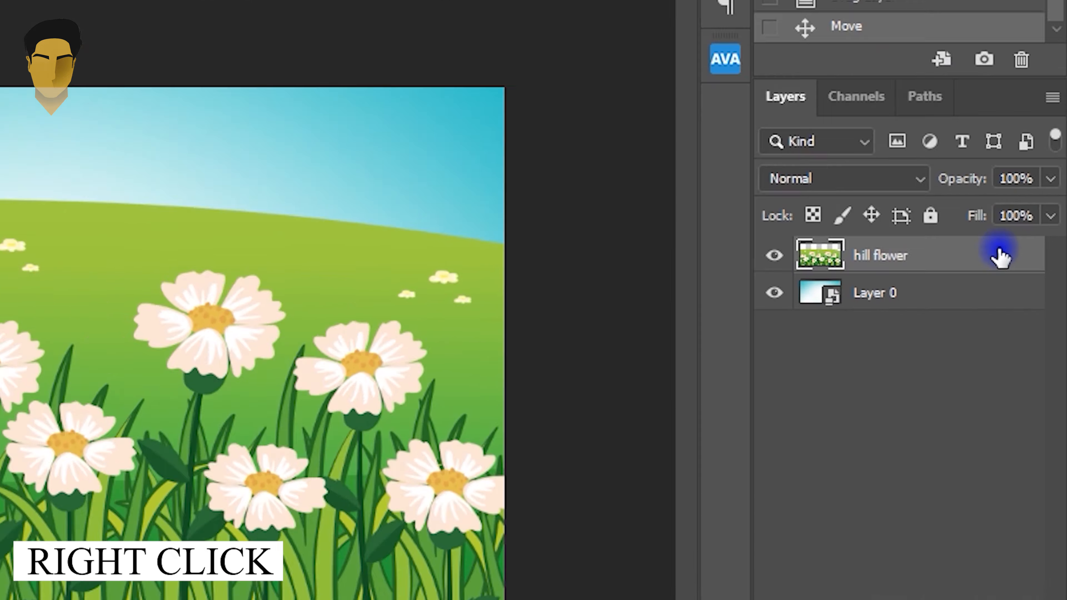
pyautogui.rightClick(1028, 275)
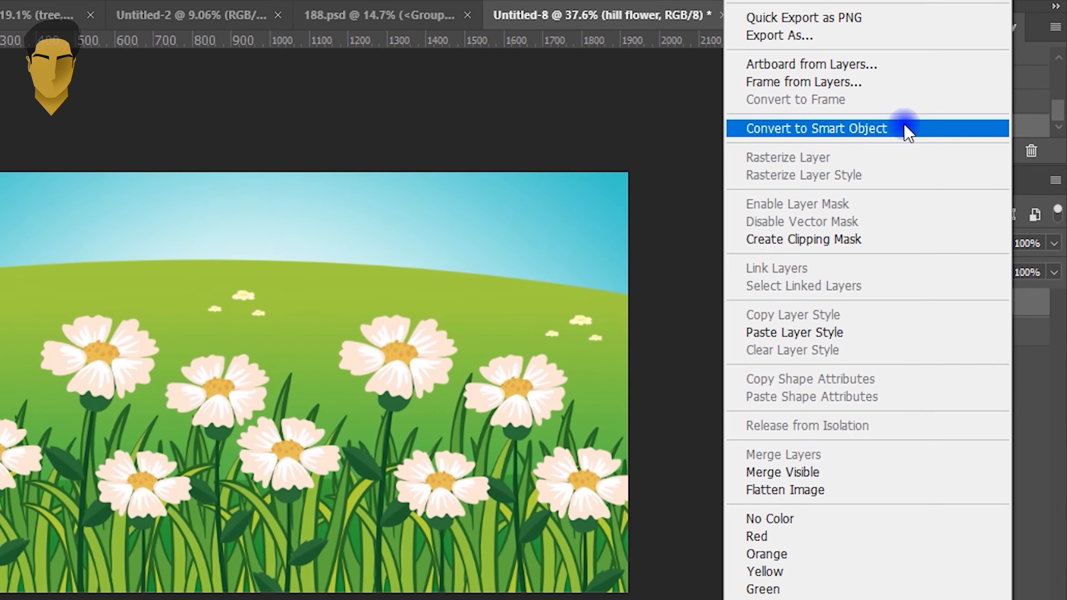
pyautogui.click(752, 112)
# Scale the hill flower layer to 40.91% and align it along the bottom edge, spanning the canvas width
pyautogui.hotkey('ctrl', 't')
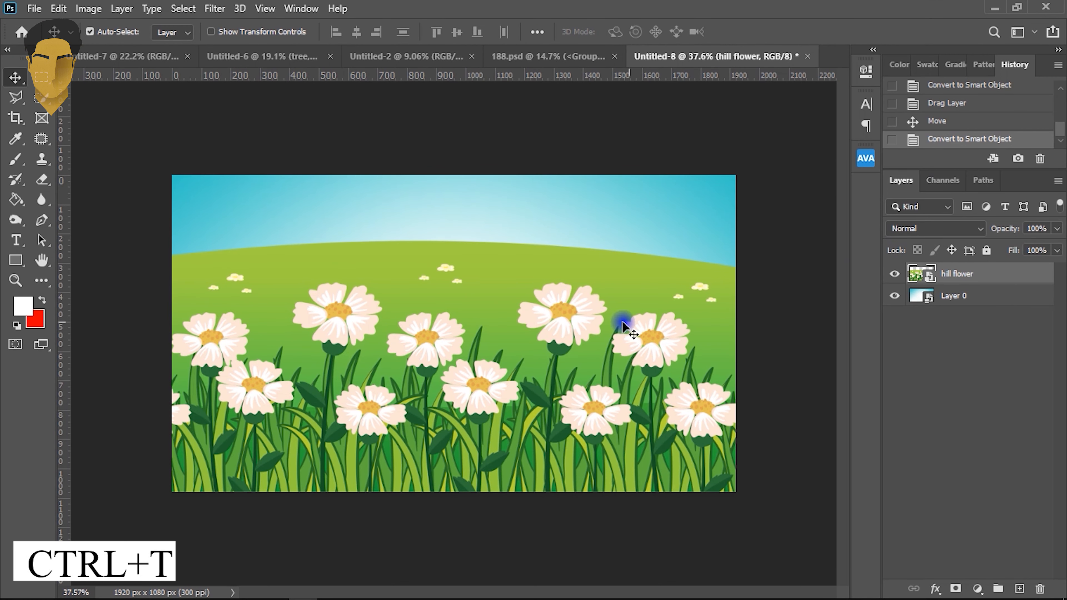
pyautogui.hotkey('ctrl', '0')
pyautogui.moveTo(465, 283); pyautogui.dragTo(474, 380)
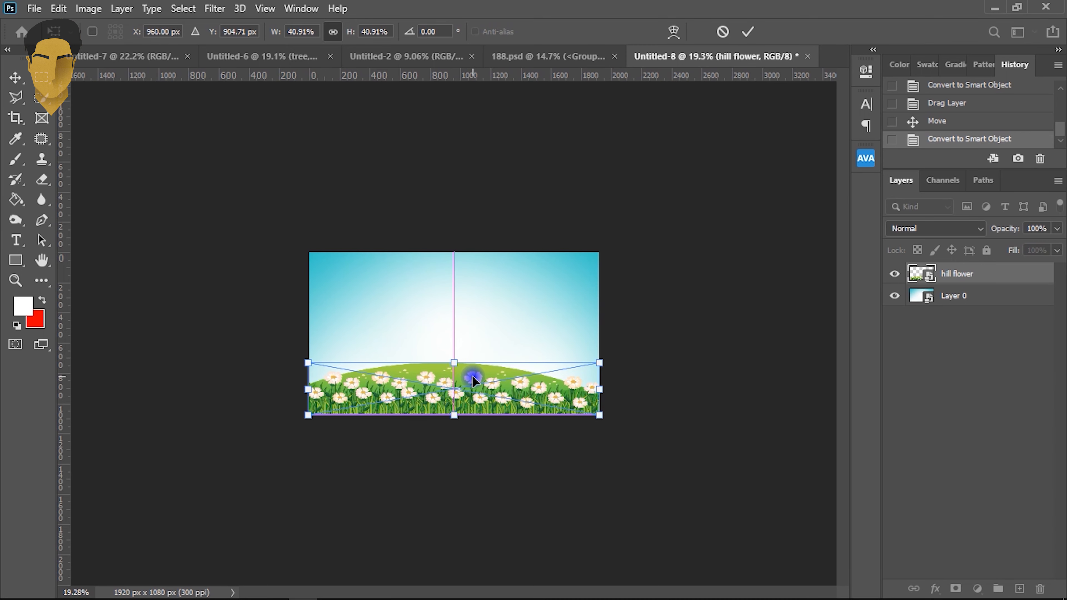
pyautogui.press('Return')
# Copy the tree layer from Untitled-6 into Untitled-8 above hill flower and convert it to a smart object
pyautogui.scroll(3, 477, 377)
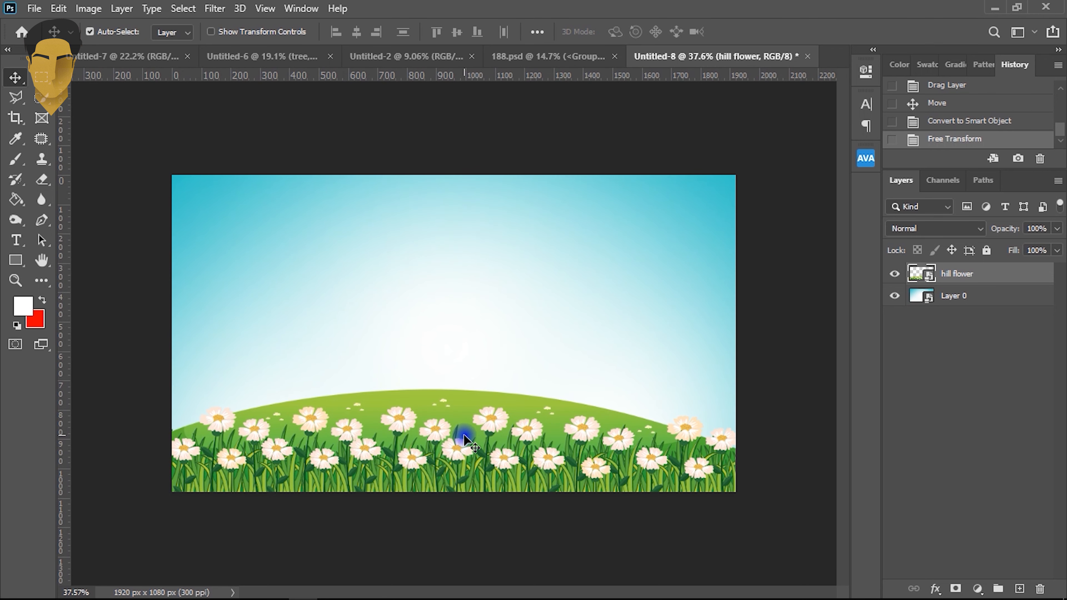
pyautogui.click(297, 59)
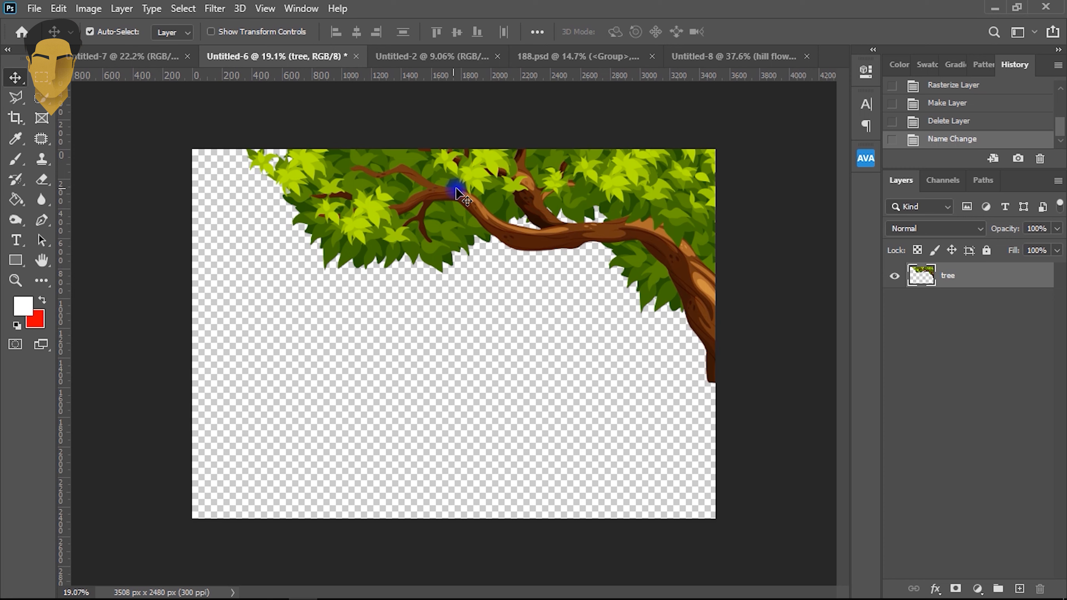
pyautogui.click(955, 276)
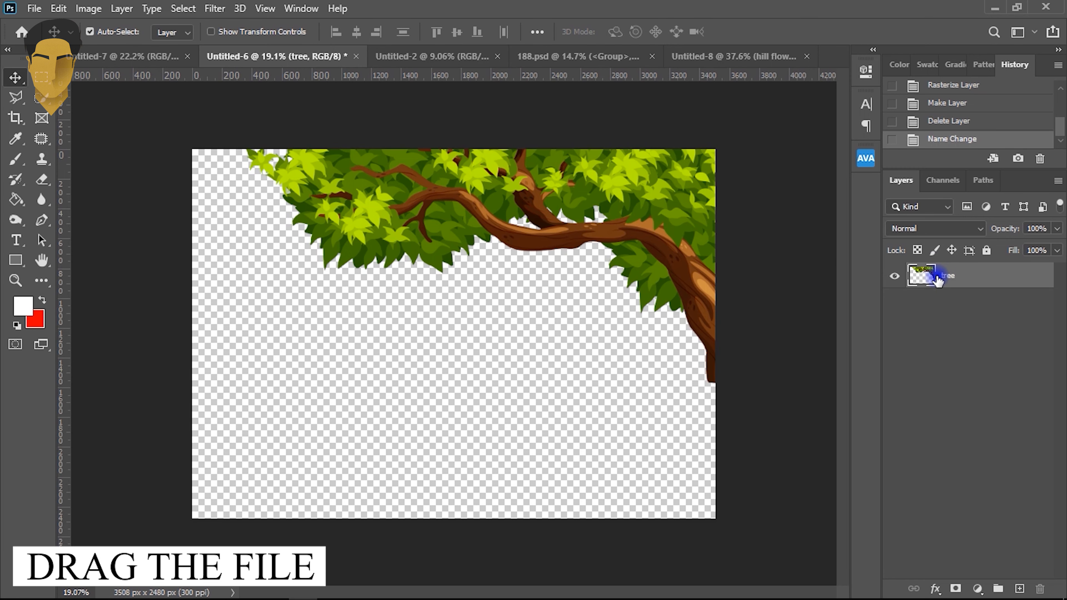
pyautogui.moveTo(928, 279); pyautogui.dragTo(524, 265)
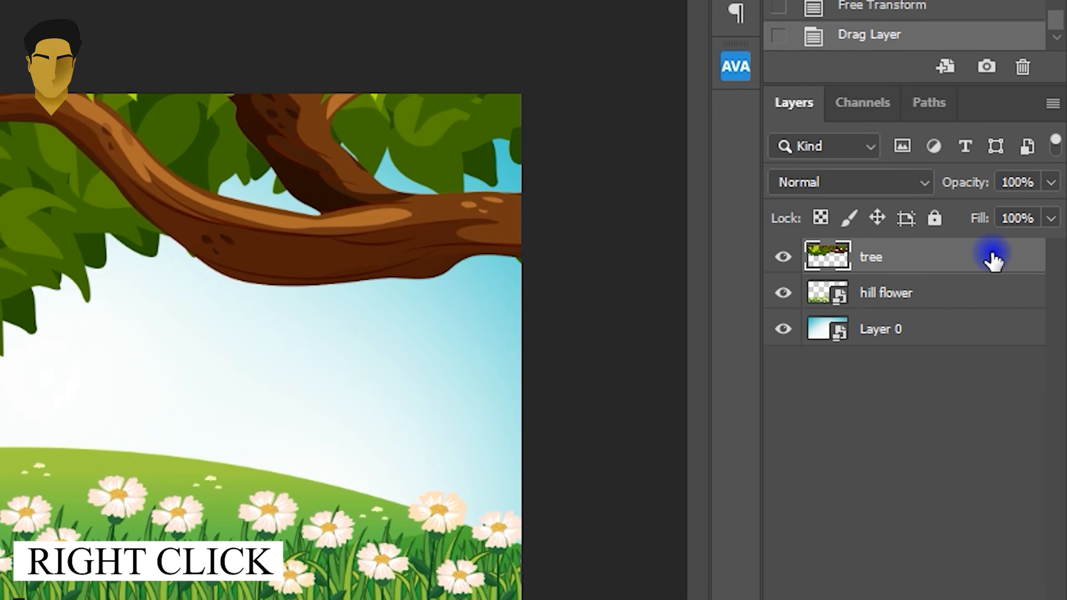
pyautogui.rightClick(995, 277)
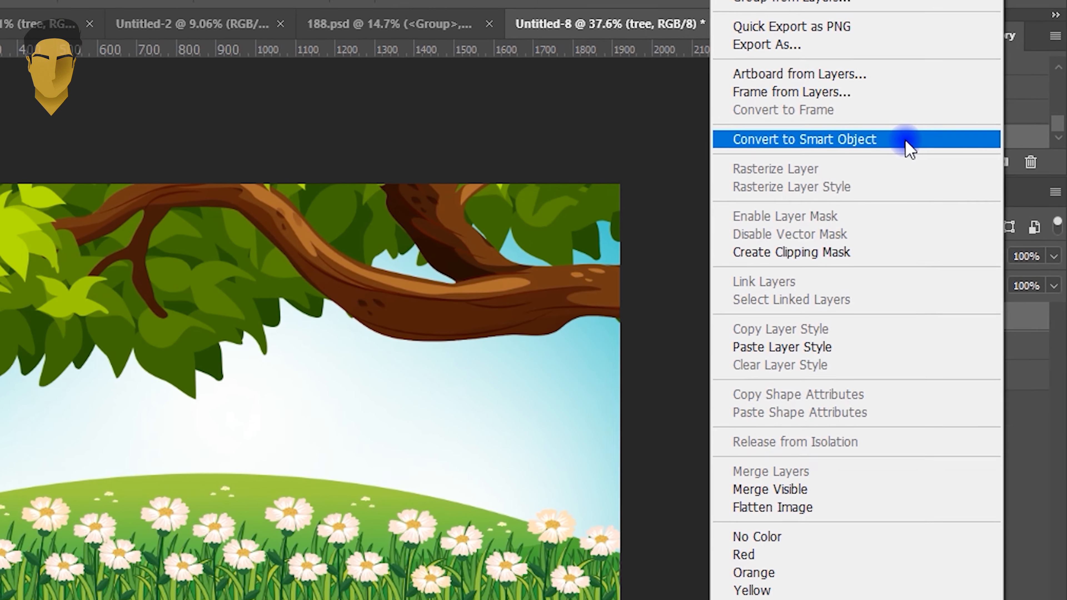
pyautogui.click(845, 138)
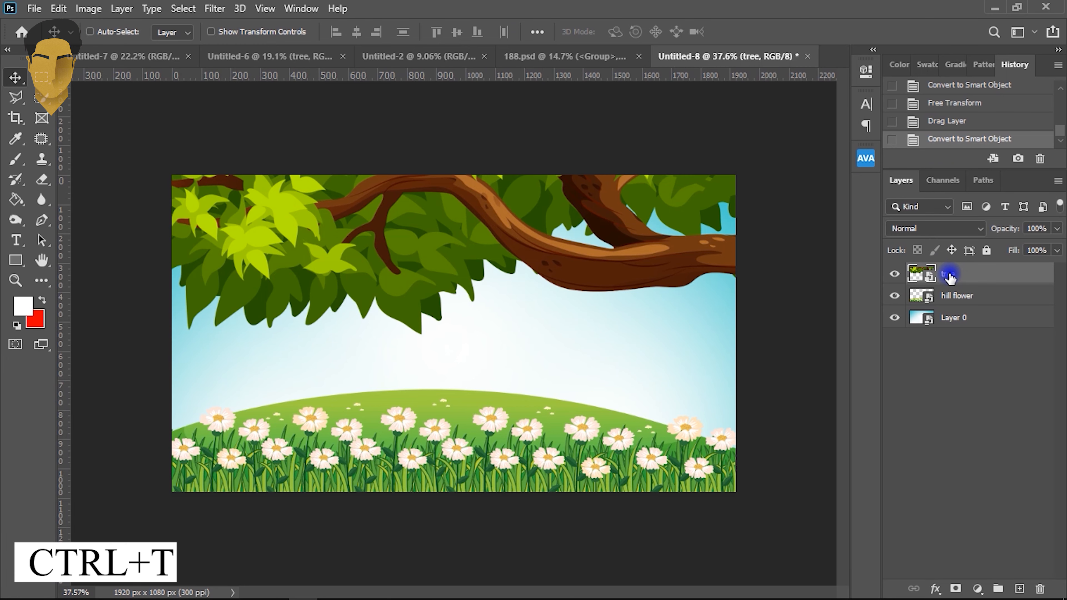
# Scale the tree layer proportionally about its centre to 45.13%
pyautogui.hotkey('ctrl', 't')
pyautogui.scroll(-10, 592, 270)
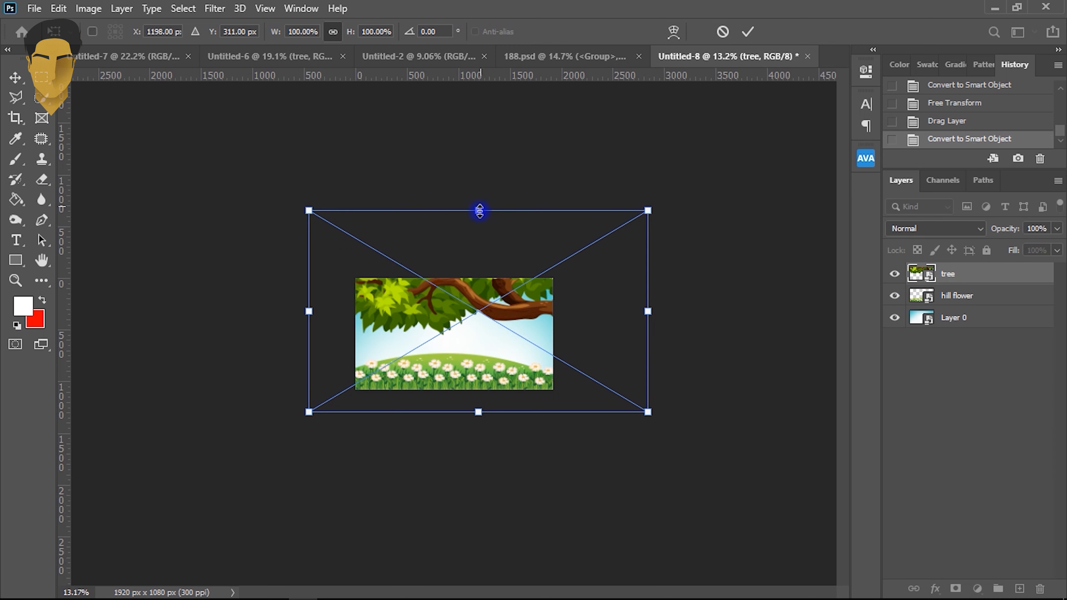
pyautogui.moveTo(481, 209); pyautogui.dragTo(488, 262)
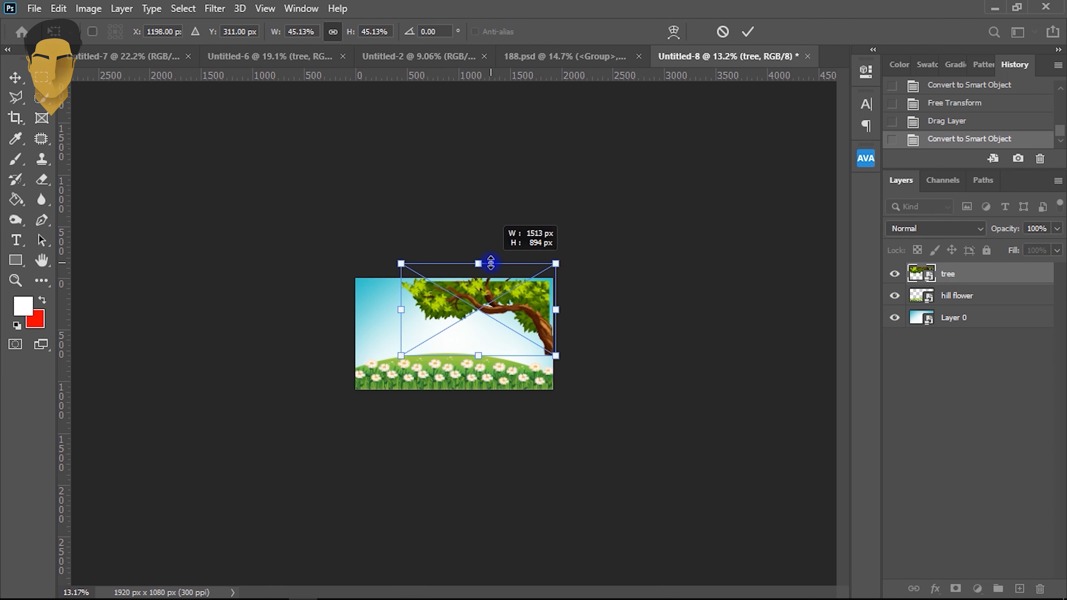
# Position the tree in the canvas's upper-right corner, centred at about X 1278 px, Y 267 px, with its trunk meeting the right edge
pyautogui.moveTo(512, 298); pyautogui.dragTo(517, 289)
pyautogui.press('Up')
pyautogui.press('Up')
pyautogui.press('Left')
pyautogui.press('Left')
pyautogui.press('Left')
pyautogui.press('Left')
pyautogui.press('Left')
pyautogui.press('Left')
pyautogui.press('Left')
pyautogui.press('Left')
pyautogui.press('Left')
pyautogui.press('Left')
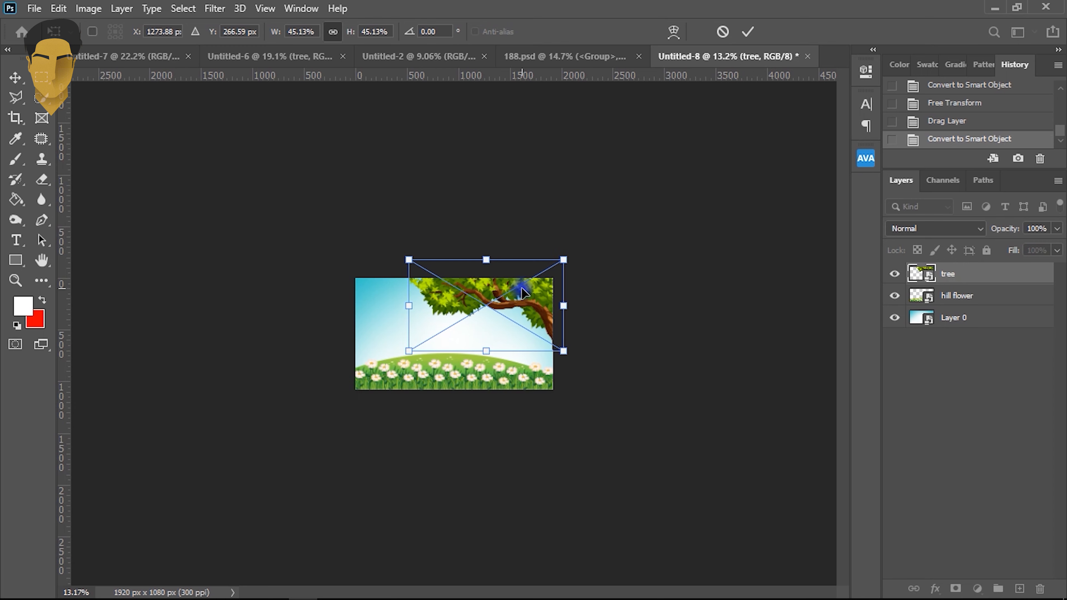
pyautogui.press('Right')
pyautogui.press('Right')
pyautogui.press('Right')
pyautogui.press('Right')
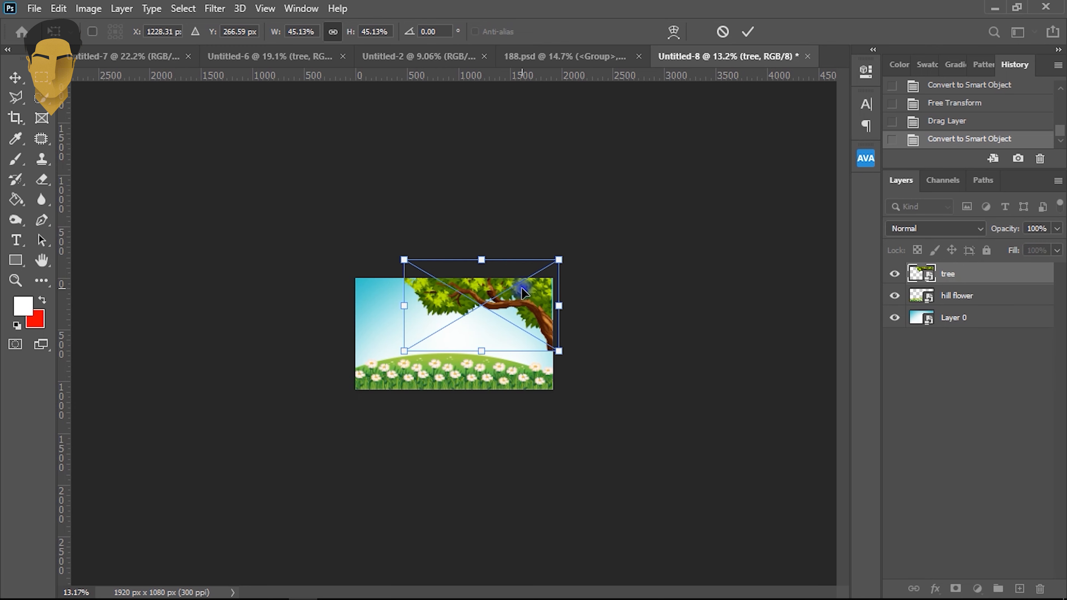
pyautogui.press('Return')
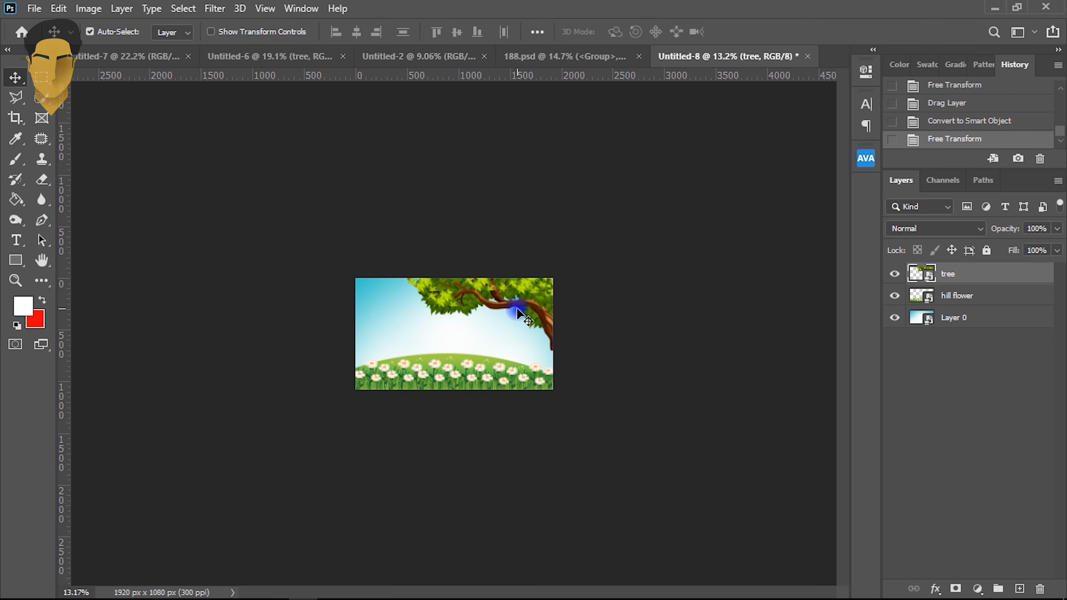
pyautogui.scroll(5, 517, 314)
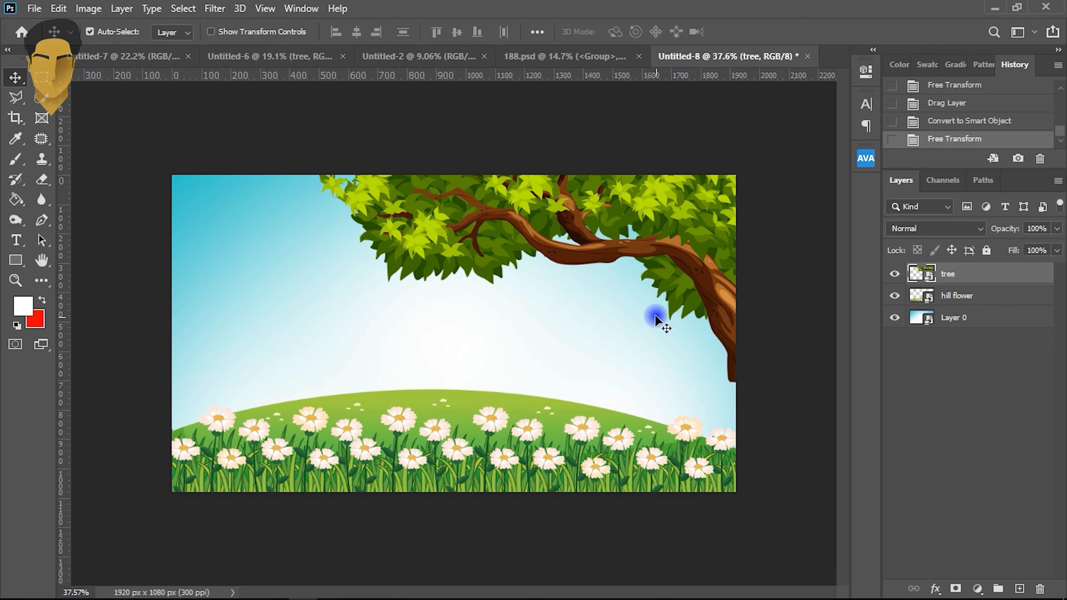
pyautogui.moveTo(659, 248); pyautogui.dragTo(668, 241)
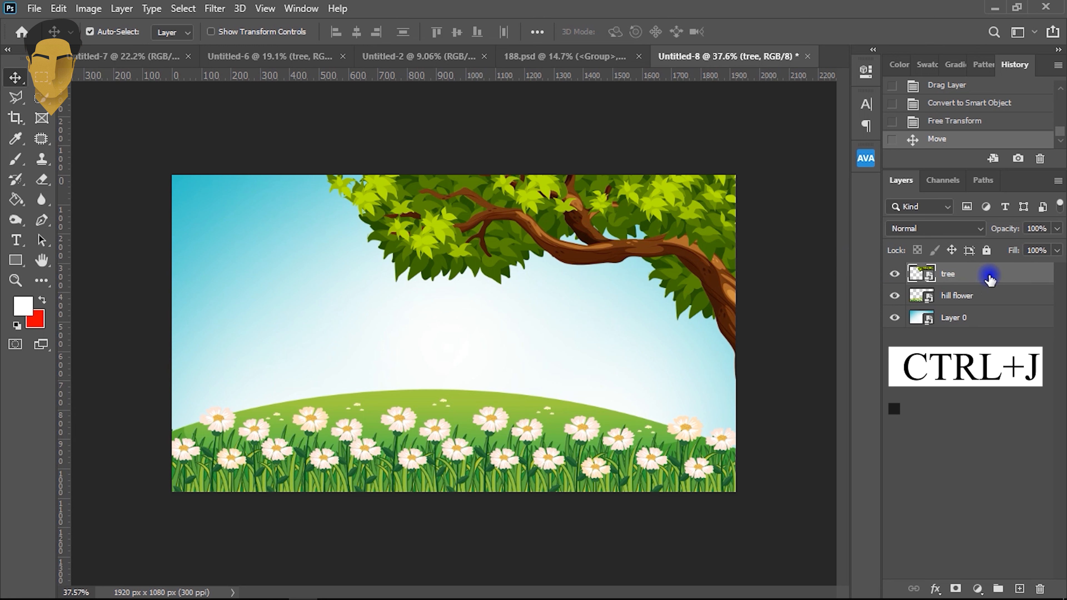
# Duplicate the tree layer, flip the copy horizontally and place it in the canvas's upper-left corner at about X 645 px
pyautogui.hotkey('ctrl', 'j')
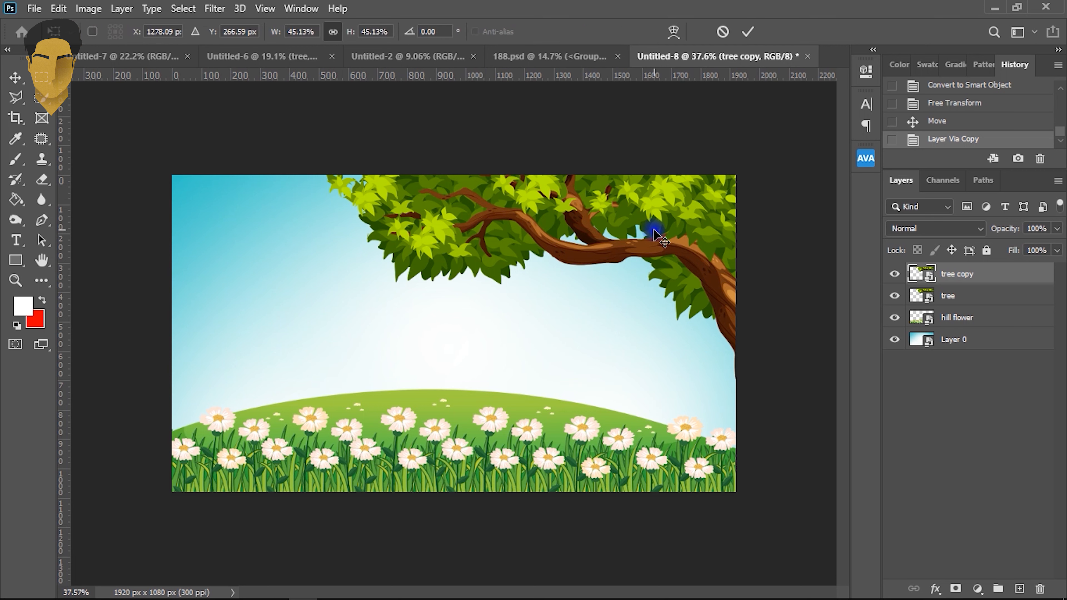
pyautogui.hotkey('ctrl', 't')
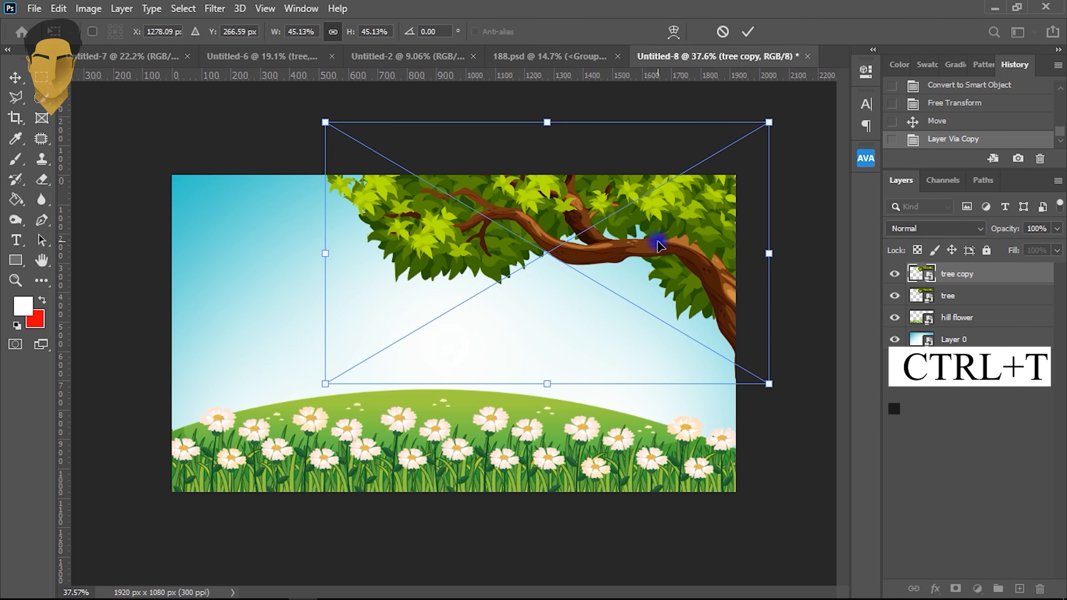
pyautogui.rightClick(659, 244)
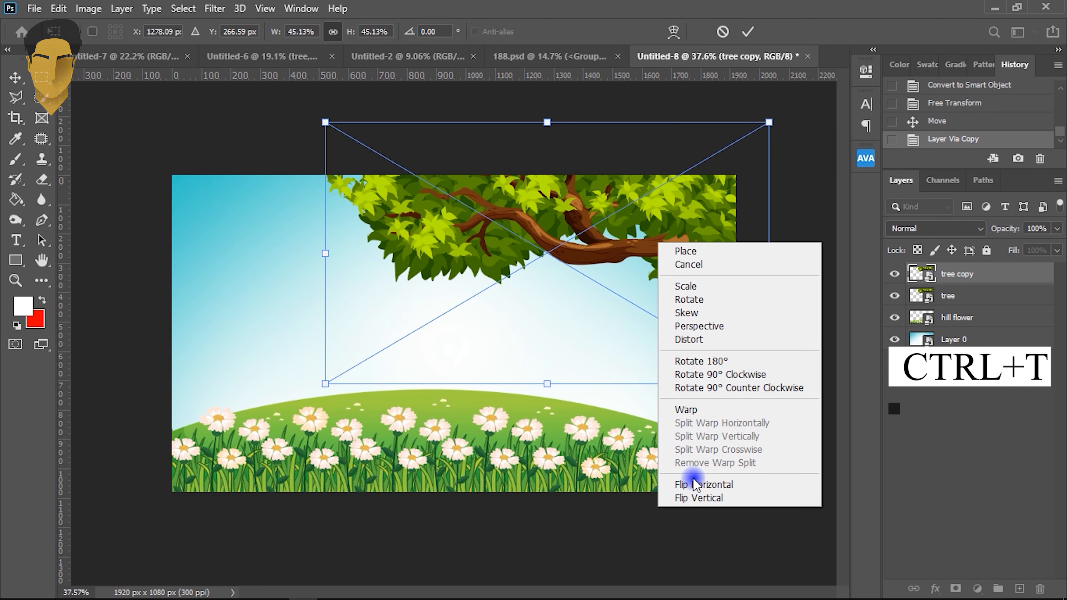
pyautogui.click(711, 486)
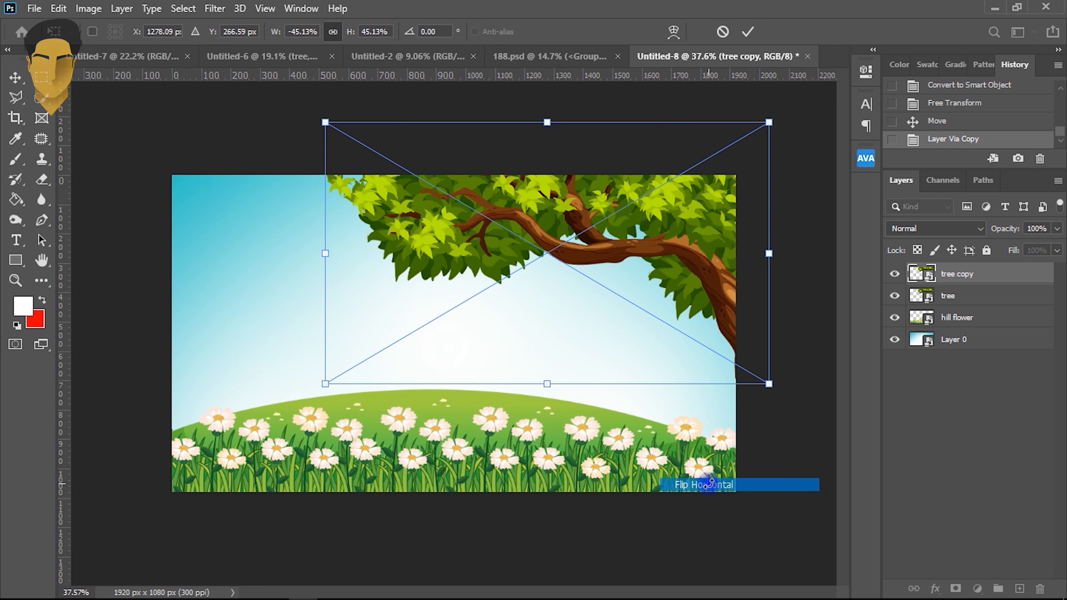
pyautogui.moveTo(531, 245); pyautogui.dragTo(345, 238)
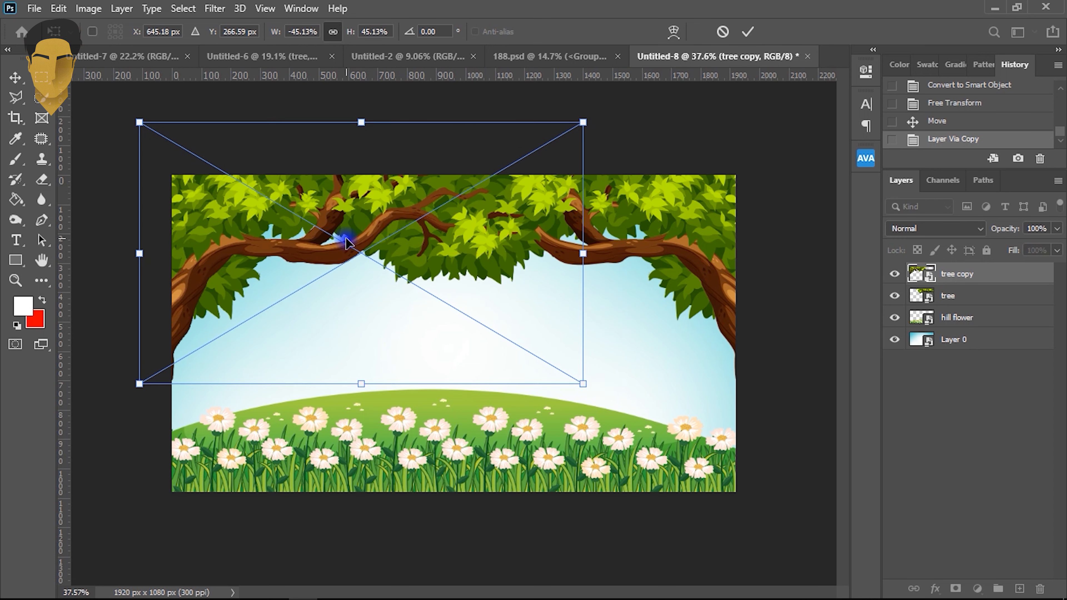
pyautogui.doubleClick(375, 253)
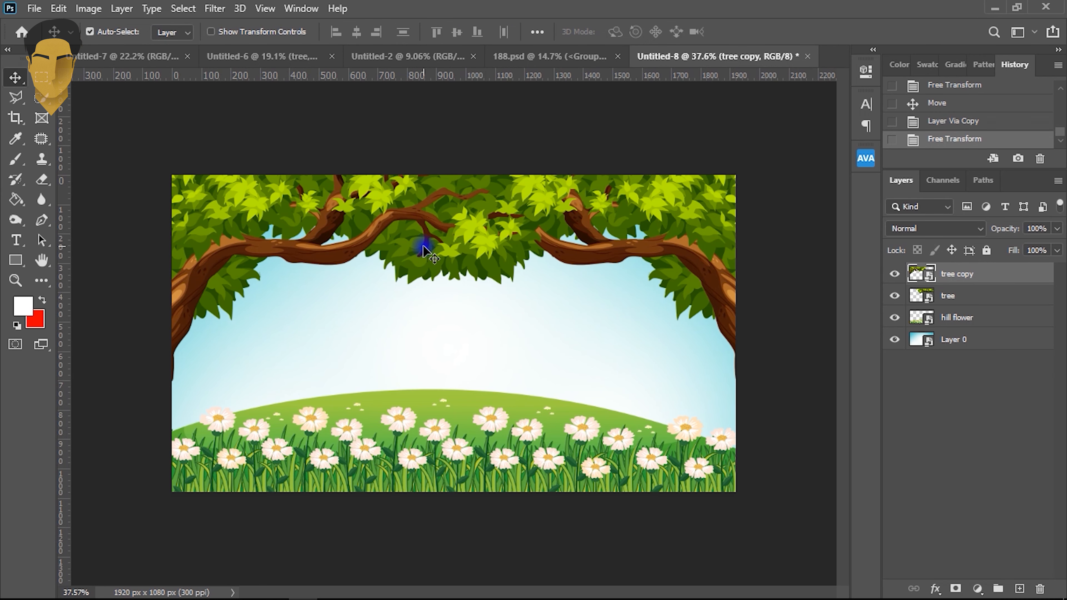
# Copy the hill layer from Untitled-2 into Untitled-8 and convert it to a smart object
pyautogui.scroll(-1, 423, 245)
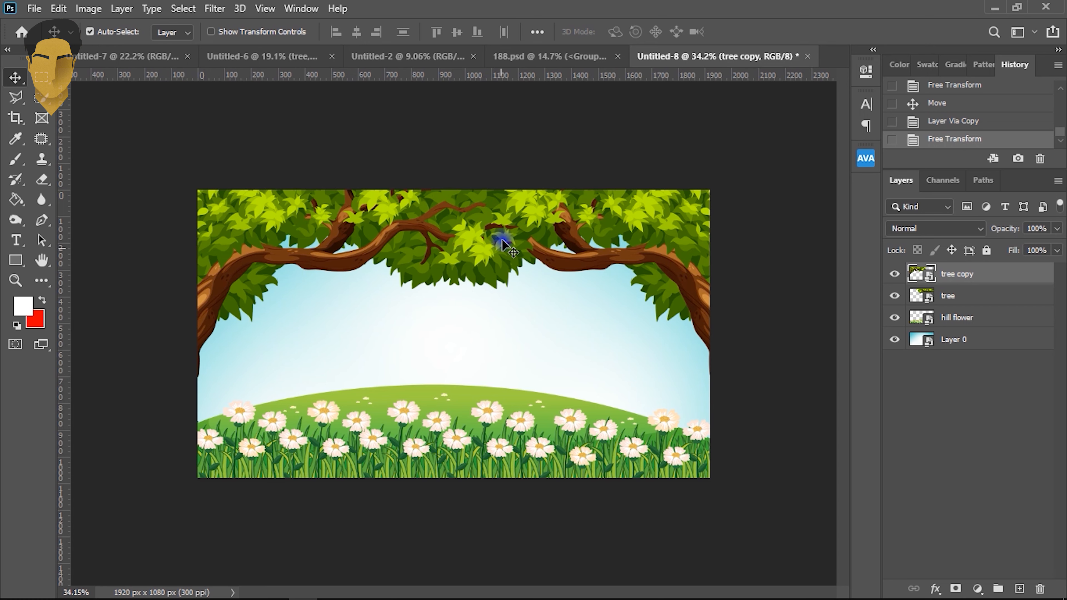
pyautogui.click(416, 59)
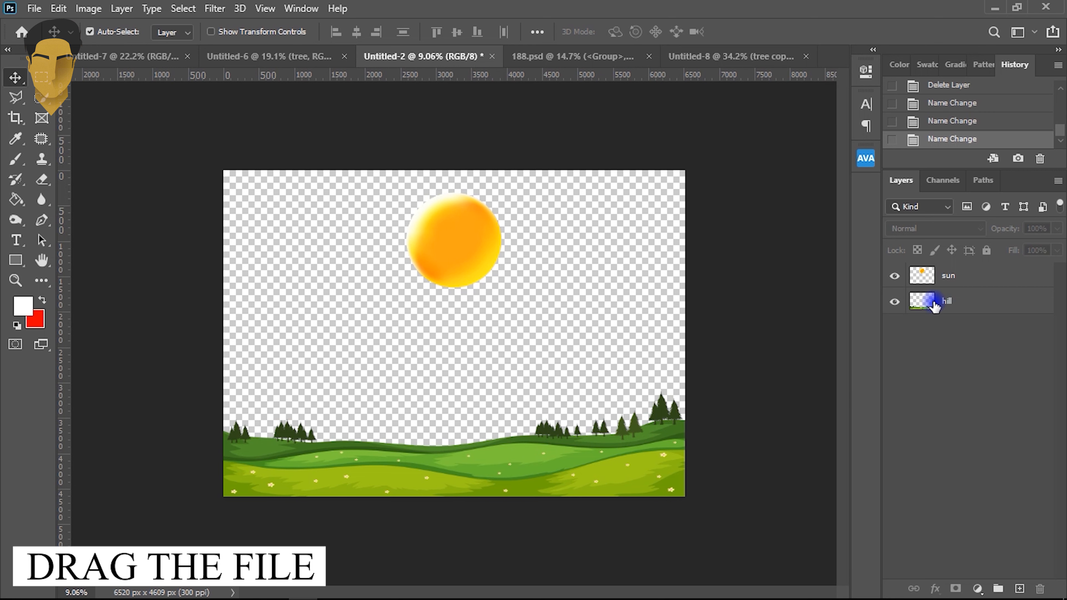
pyautogui.moveTo(938, 307); pyautogui.dragTo(423, 364)
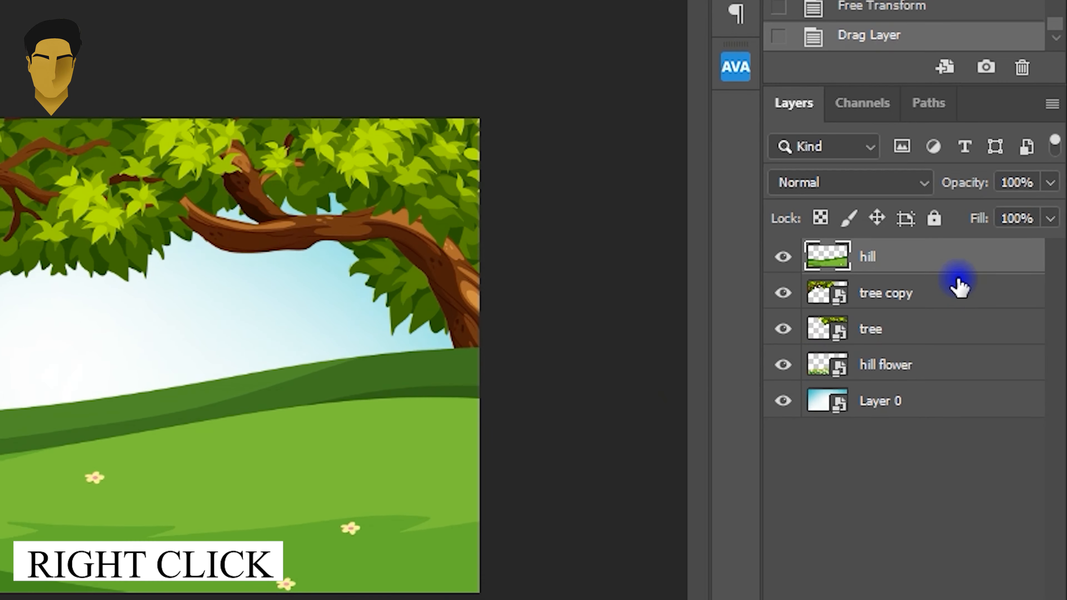
pyautogui.rightClick(1011, 265)
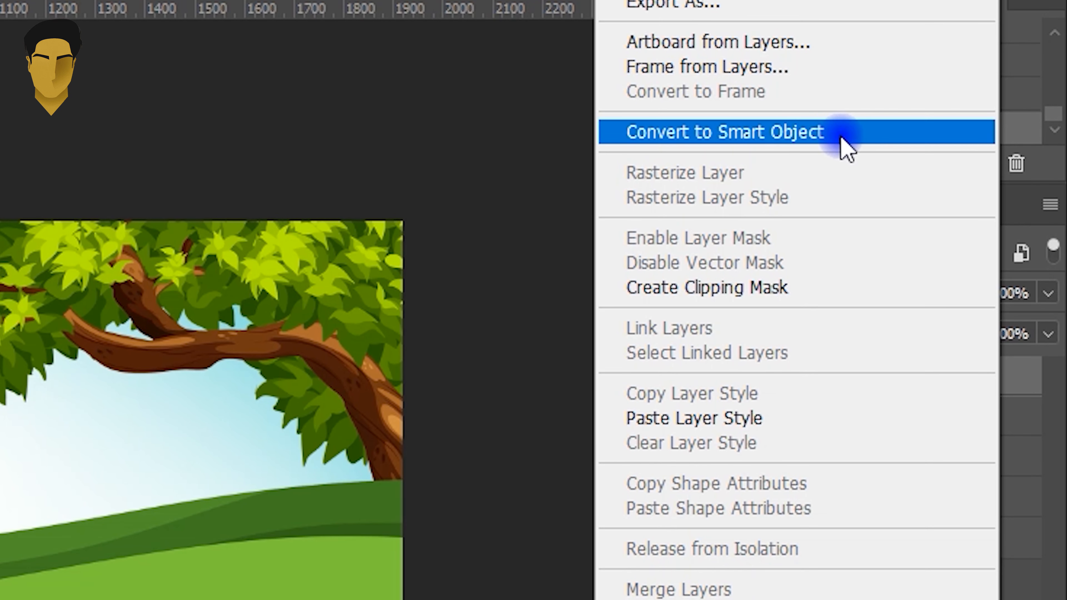
pyautogui.click(842, 137)
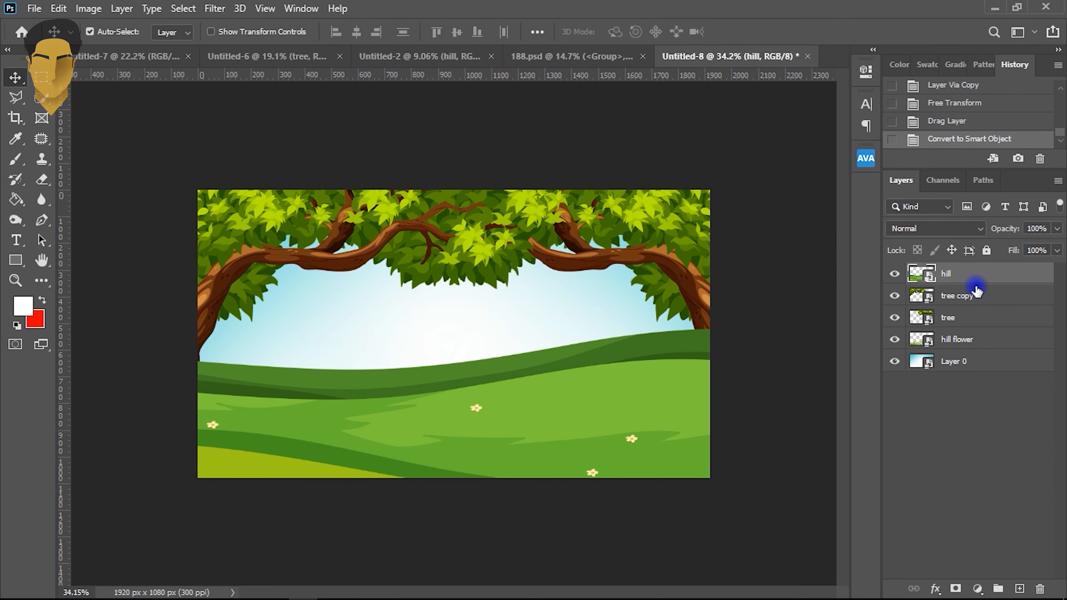
# Move the hill layer directly below hill flower and scale it to 75.59%, centred at about X 832 px, Y 831 px
pyautogui.moveTo(996, 275); pyautogui.dragTo(991, 345)
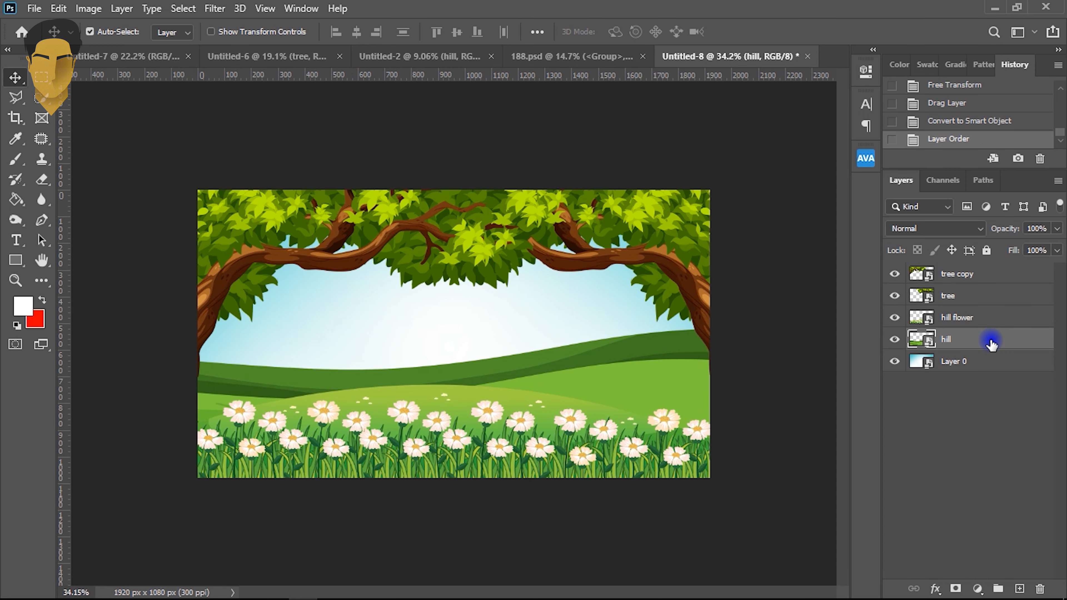
pyautogui.press('ctrl')
pyautogui.hotkey('ctrl', 't')
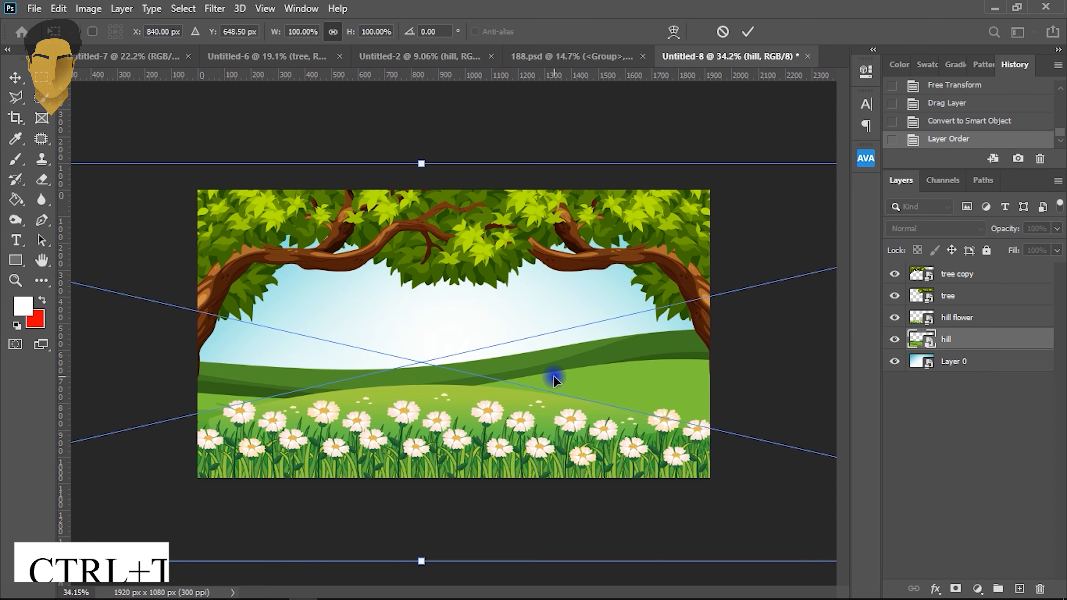
pyautogui.hotkey('ctrl', '-')
pyautogui.hotkey('ctrl', '-')
pyautogui.hotkey('ctrl', '-')
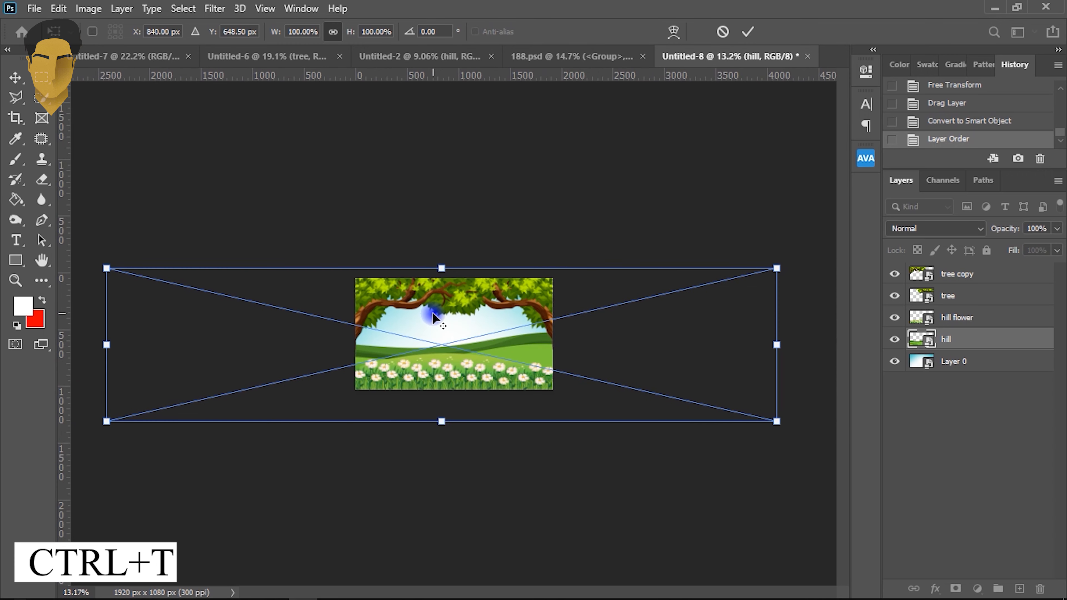
pyautogui.moveTo(442, 268); pyautogui.dragTo(464, 333)
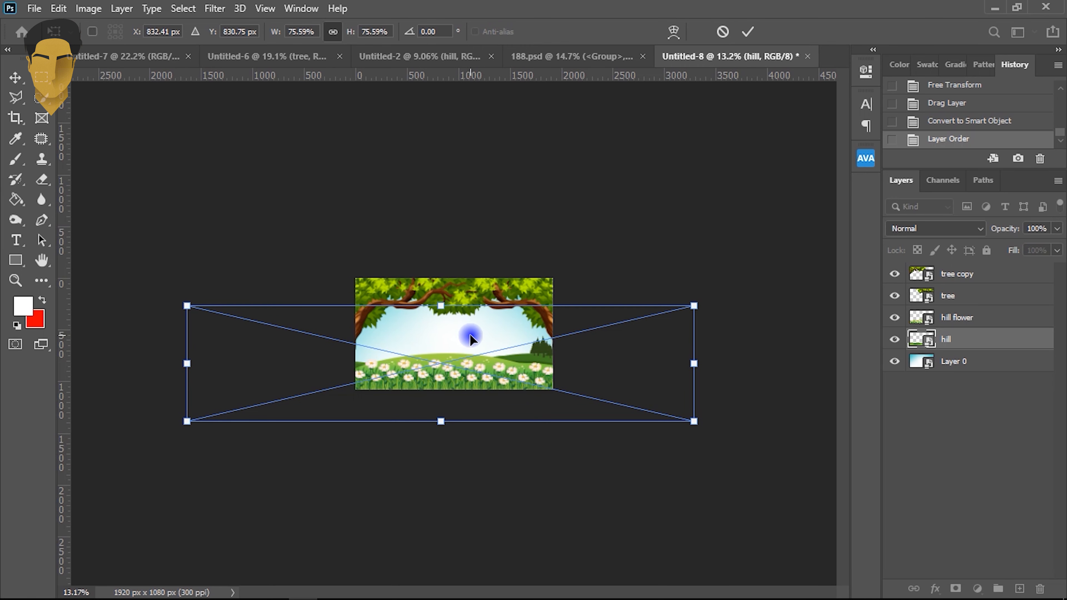
pyautogui.press('Return')
pyautogui.scroll(5, 469, 349)
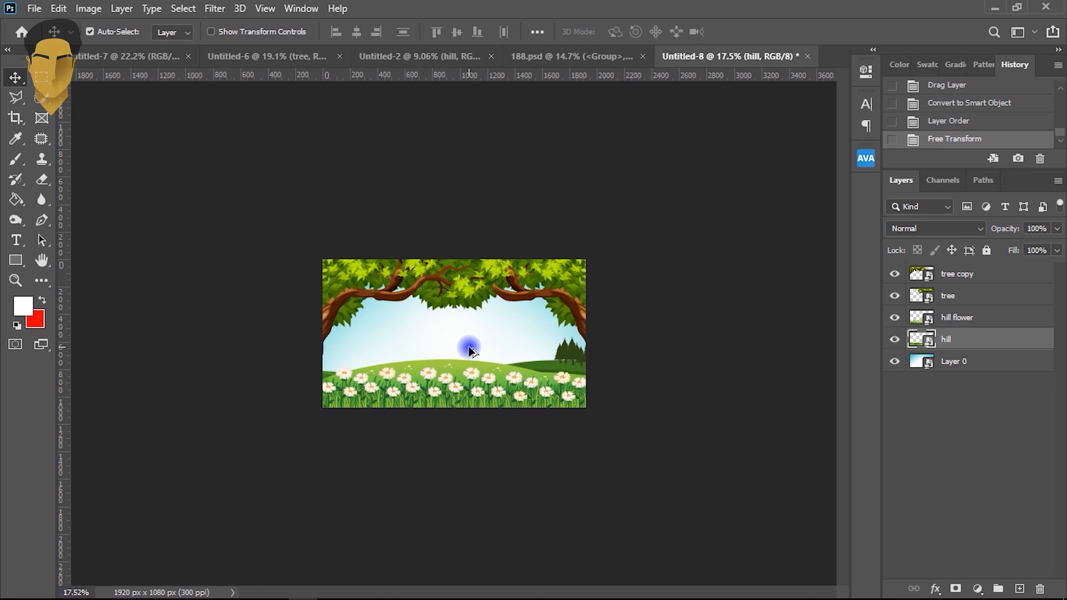
pyautogui.scroll(1, 469, 348)
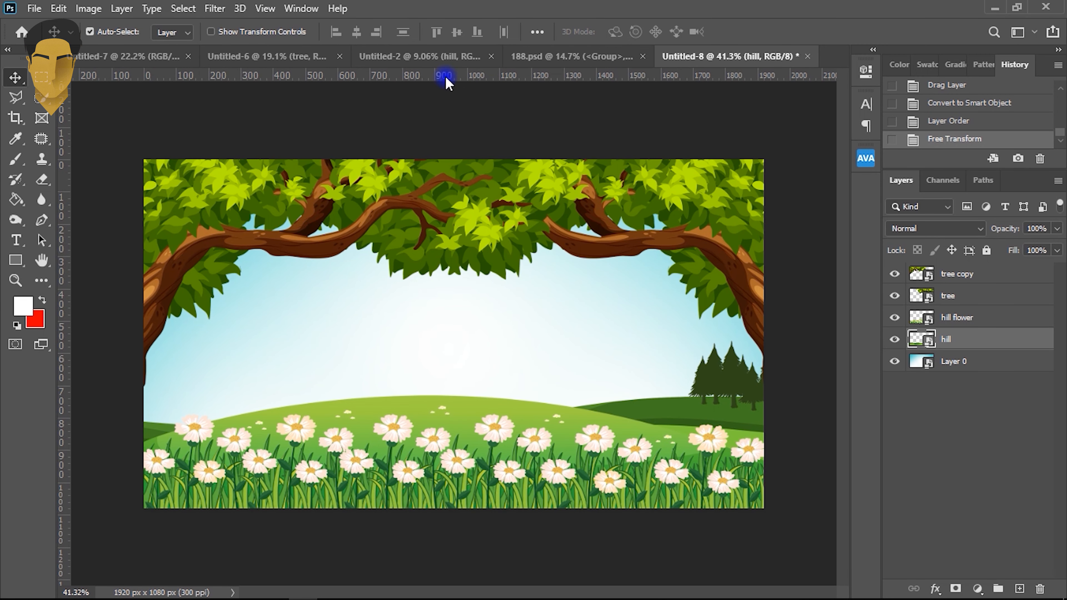
# Copy the sun layer from Untitled-2 into Untitled-8 directly above the hill layer and convert it to a smart object
pyautogui.click(443, 59)
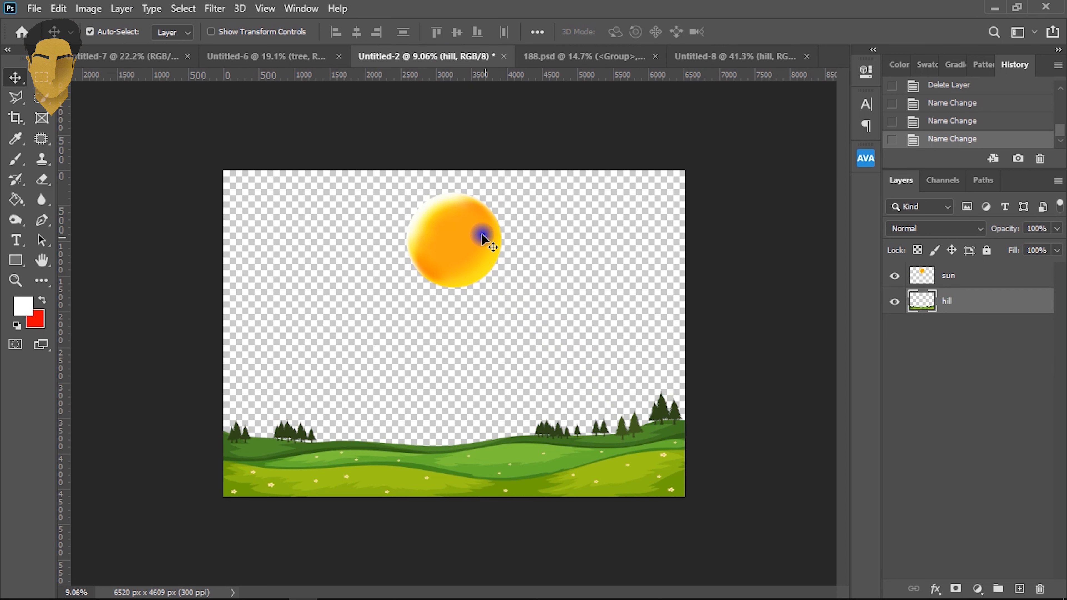
pyautogui.click(928, 278)
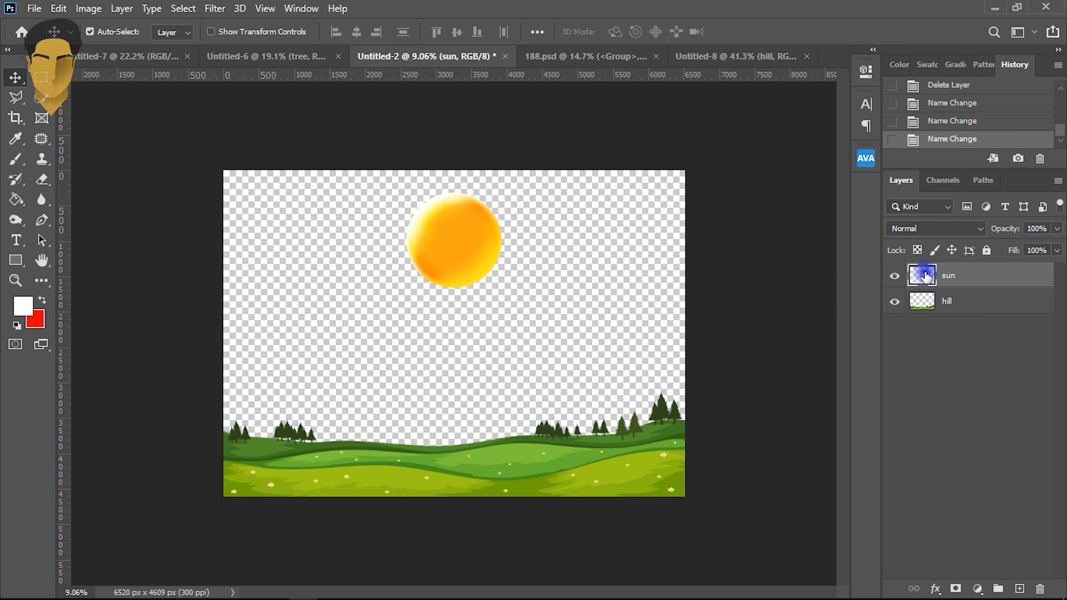
pyautogui.moveTo(879, 242); pyautogui.dragTo(467, 287)
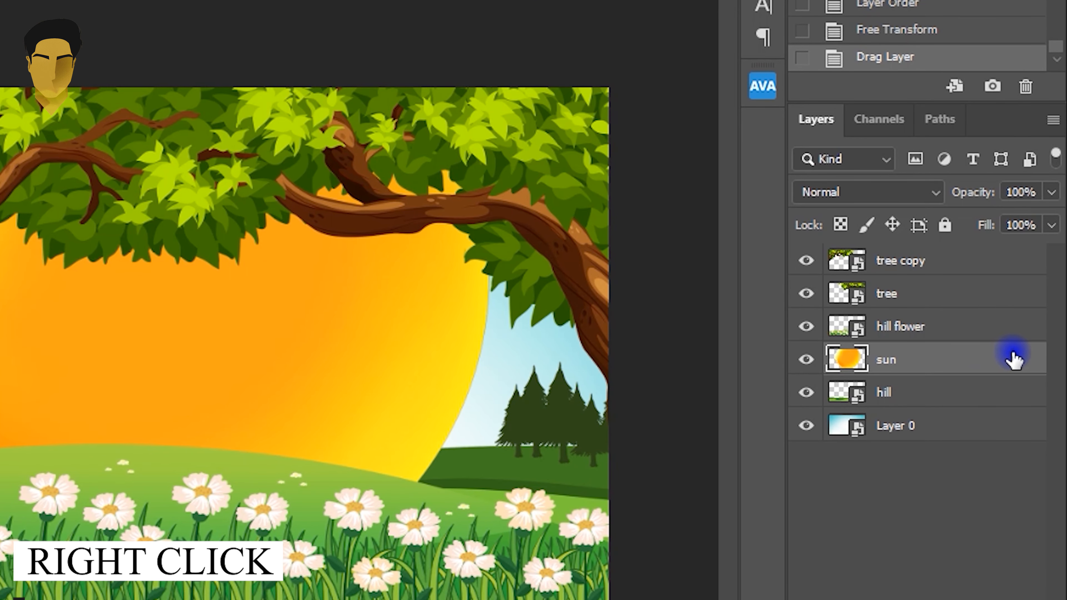
pyautogui.rightClick(1013, 360)
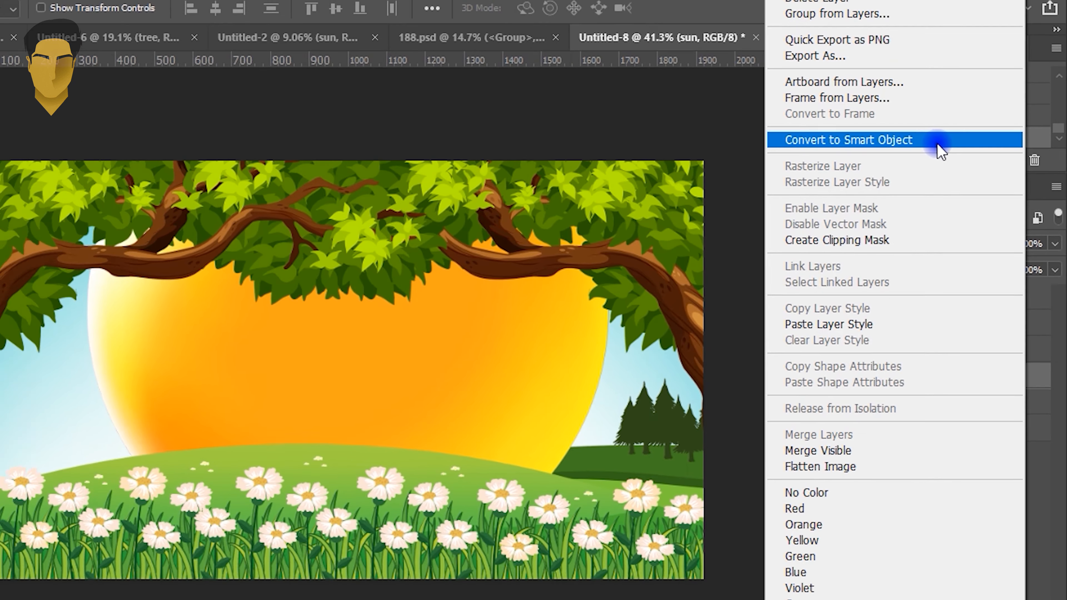
pyautogui.click(890, 139)
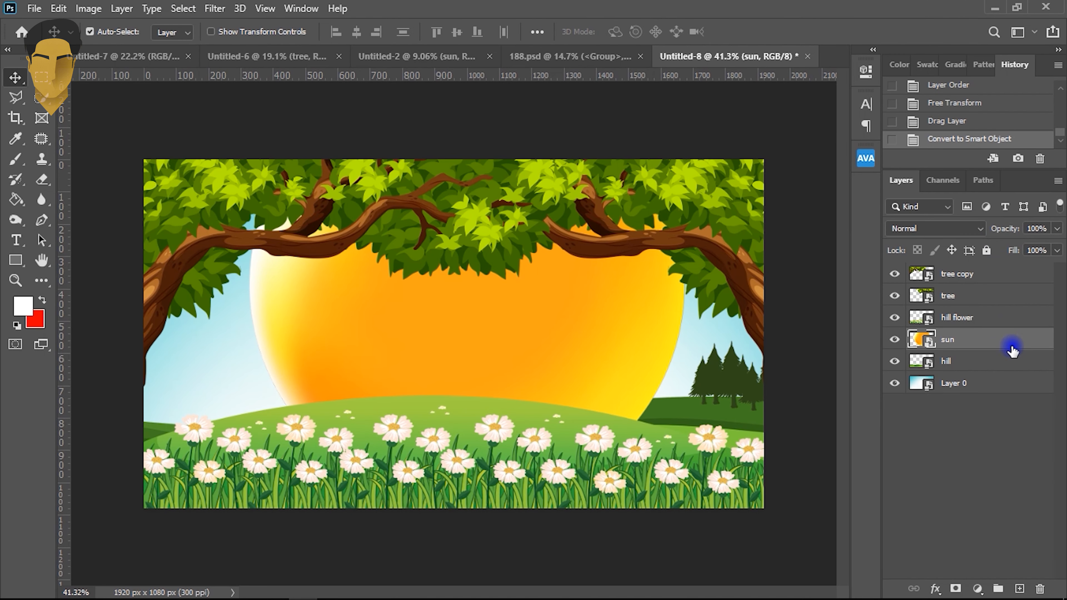
# Scale the sun to 45.18% and place it behind the leaves at the canvas's top centre, about X 974 px, Y 87 px
pyautogui.hotkey('ctrl', 't')
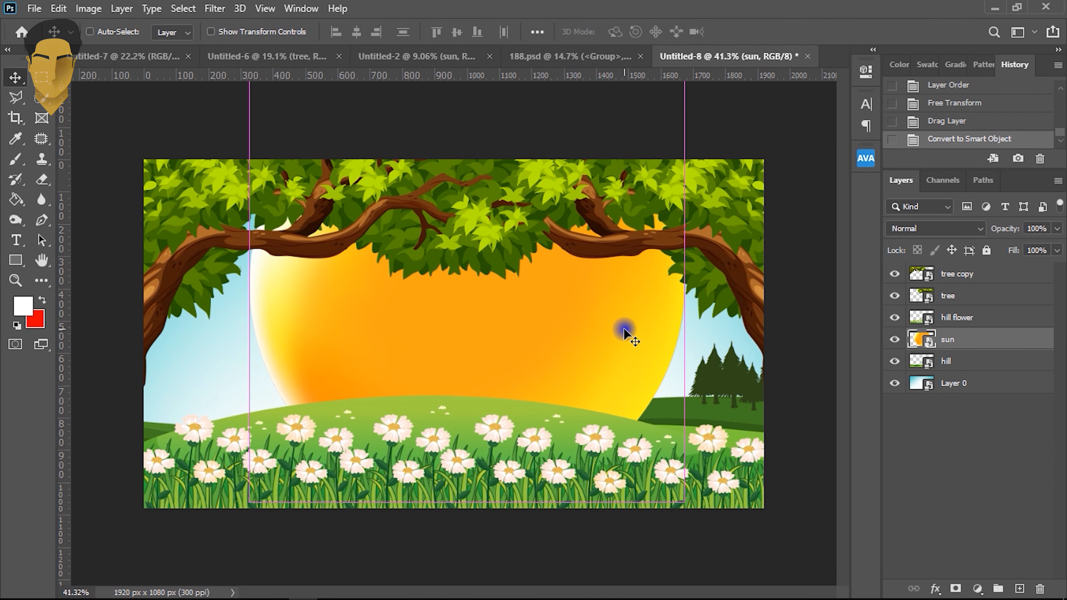
pyautogui.scroll(-2, 556, 324)
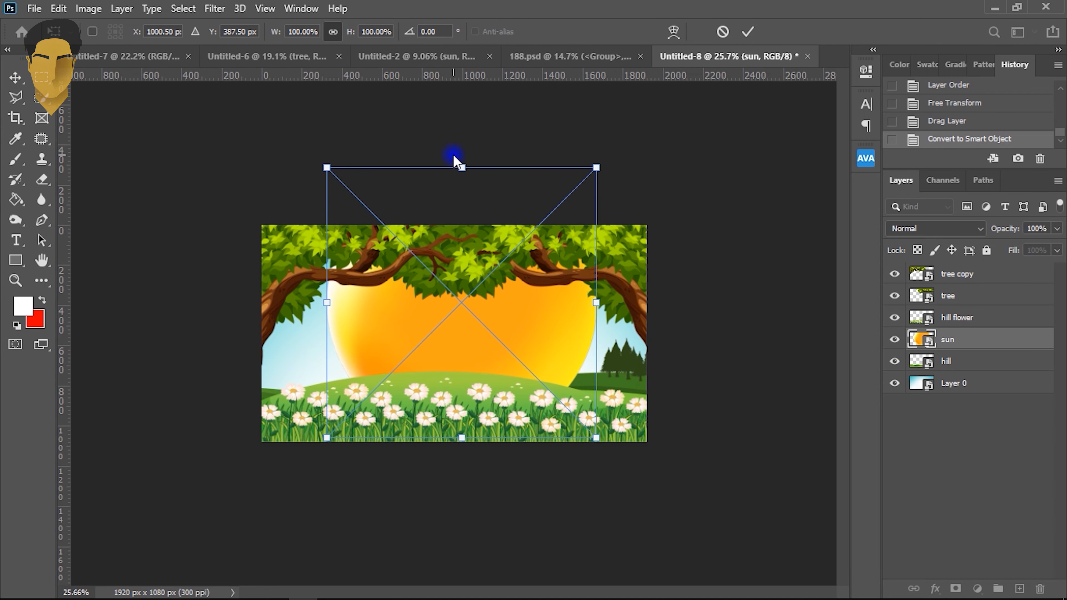
pyautogui.moveTo(463, 166); pyautogui.dragTo(474, 225)
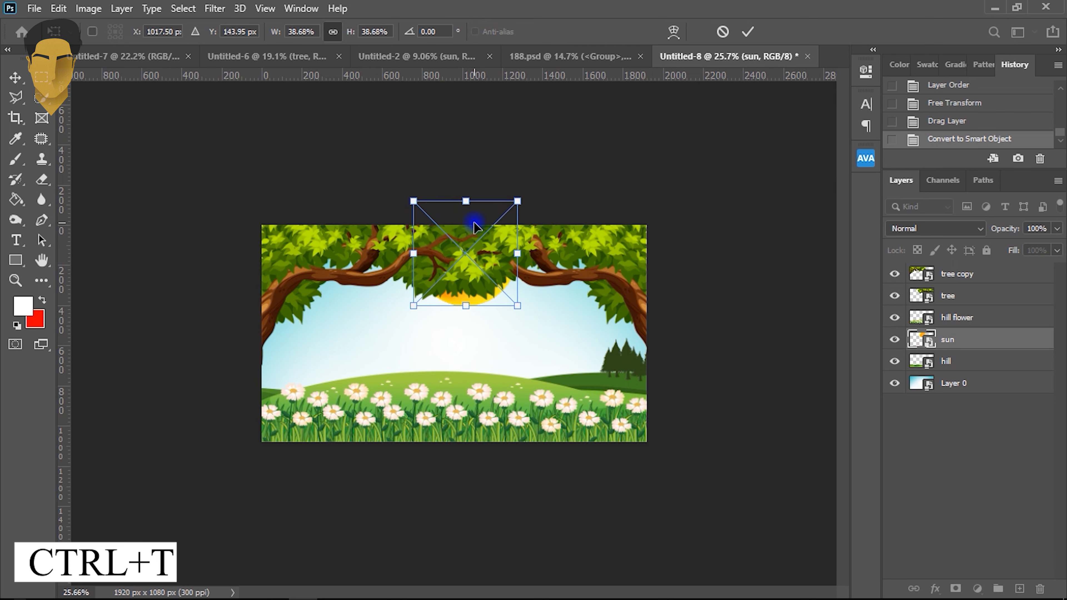
pyautogui.moveTo(411, 302); pyautogui.dragTo(395, 323)
pyautogui.moveTo(456, 286); pyautogui.dragTo(458, 259)
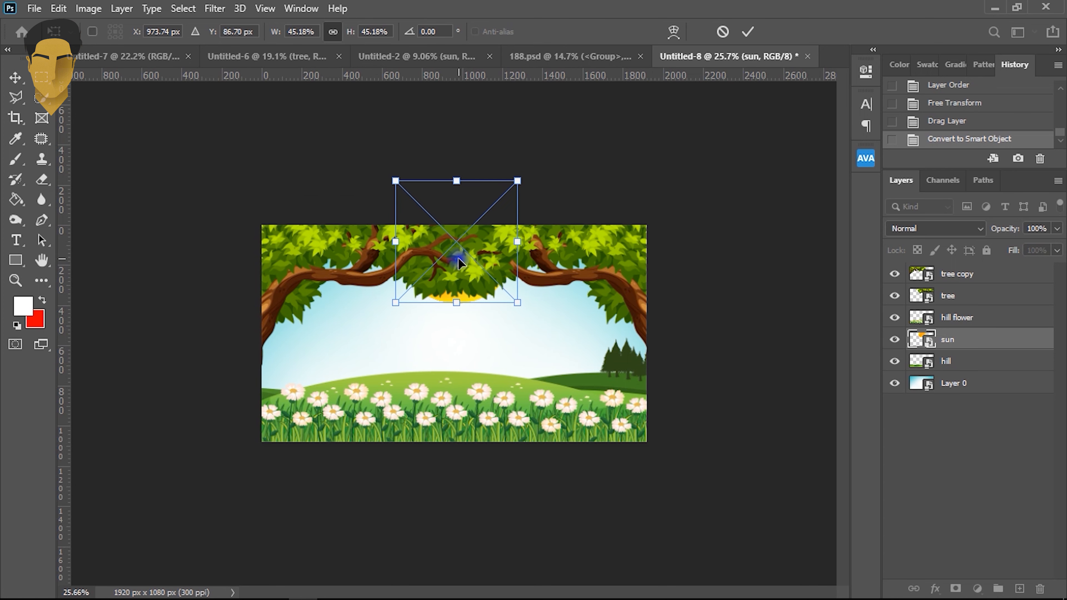
pyautogui.press('Return')
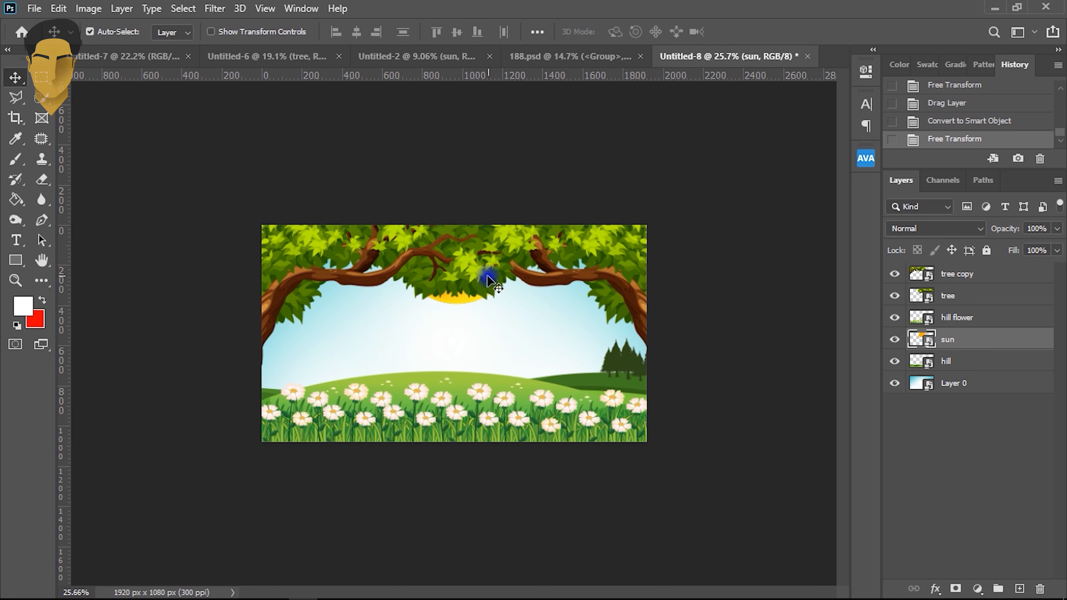
# Copy the large white cloud from 188.psd into Untitled-8 directly above the sun layer and convert it to a smart object
pyautogui.click(568, 63)
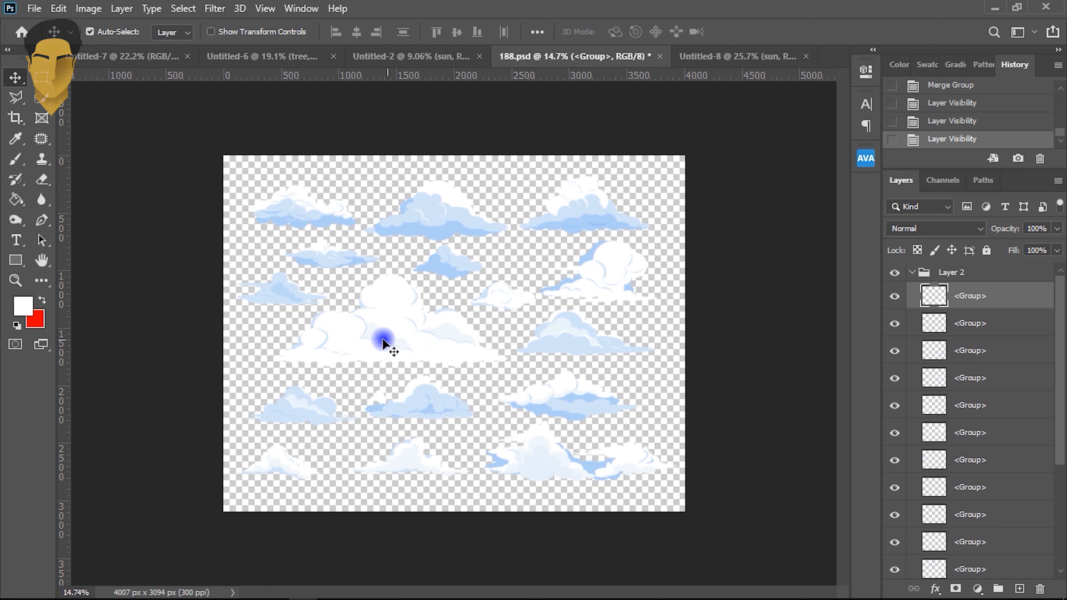
pyautogui.click(395, 325)
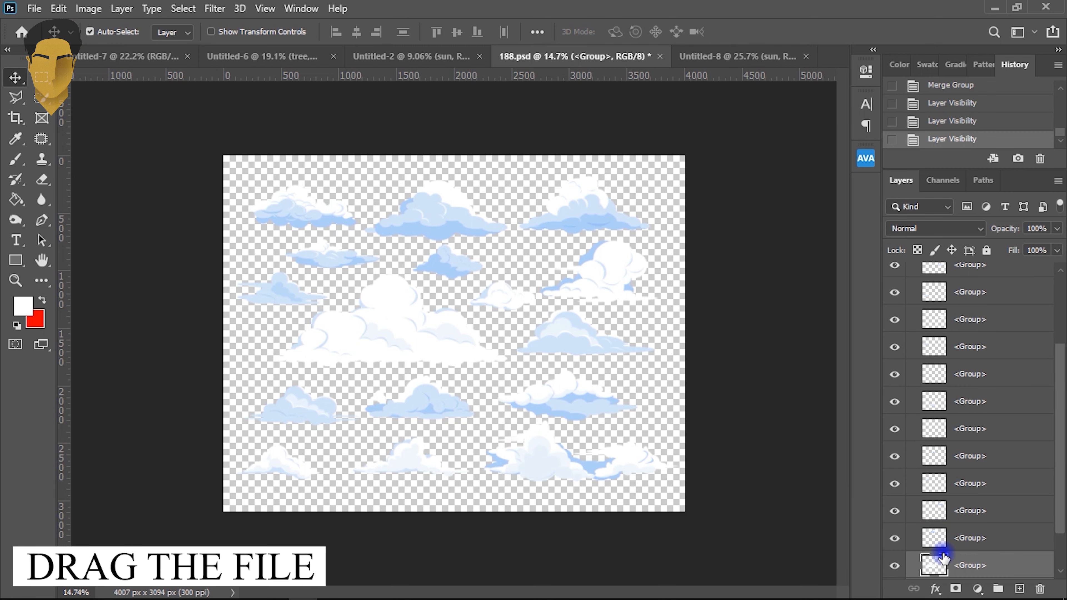
pyautogui.moveTo(936, 568); pyautogui.dragTo(355, 332)
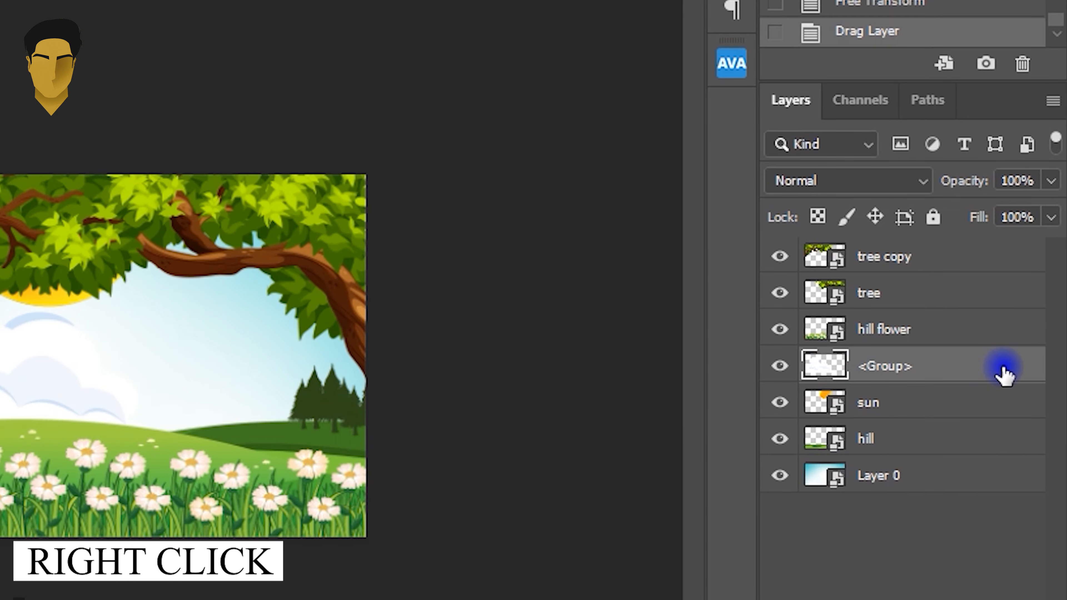
pyautogui.rightClick(1010, 377)
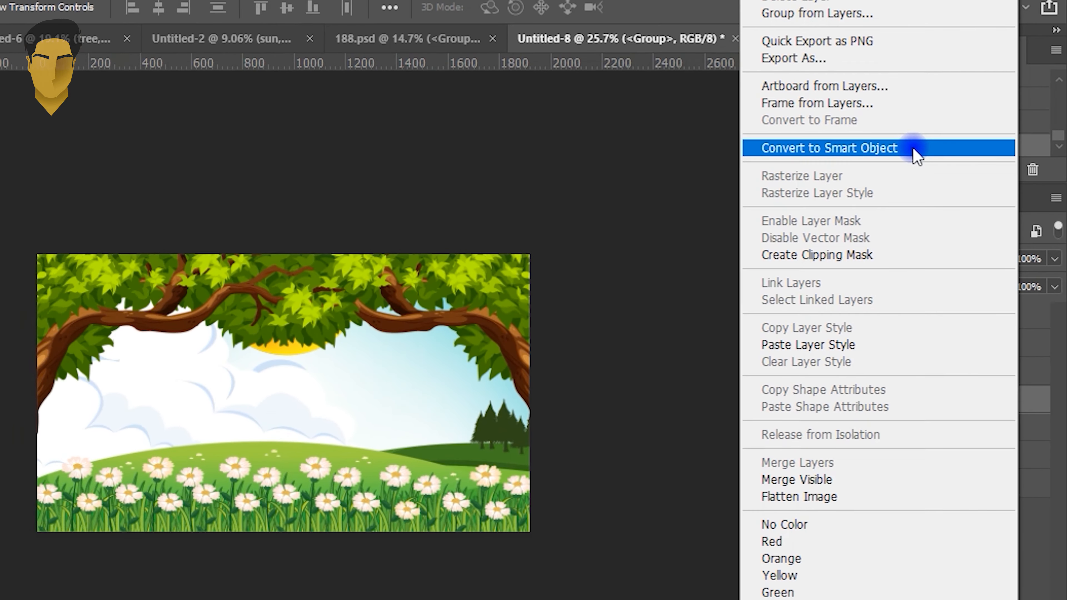
pyautogui.click(915, 151)
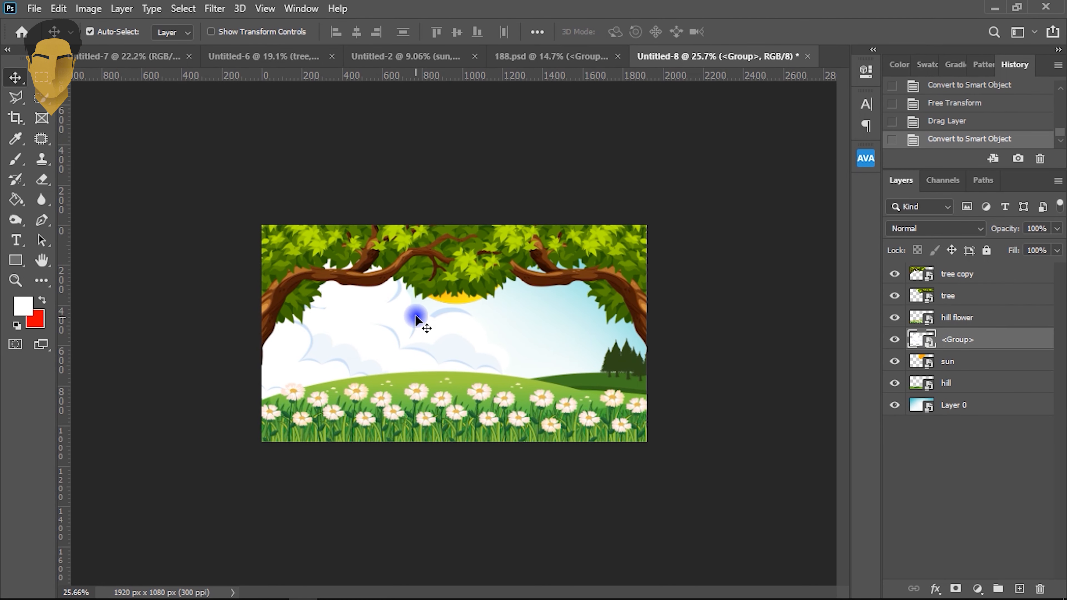
# Scale down the large white cloud and place it in the left half of the sky above the hill
pyautogui.hotkey('ctrl', 't')
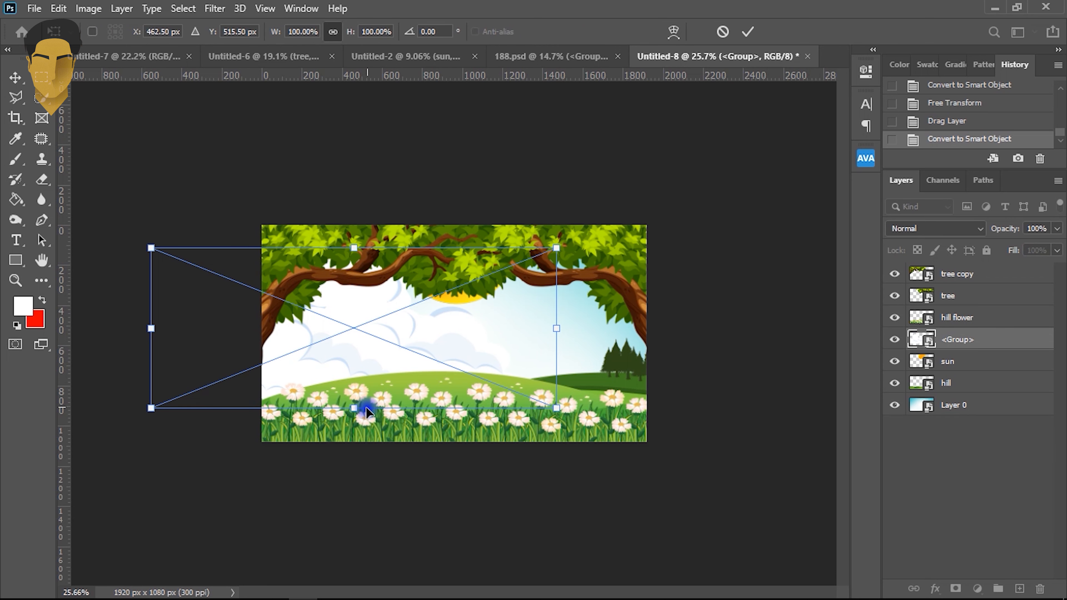
pyautogui.moveTo(361, 410); pyautogui.dragTo(355, 370)
pyautogui.moveTo(369, 317)
pyautogui.mouseDown()
pyautogui.moveTo(384, 344)
pyautogui.moveTo(374, 334)
pyautogui.mouseUp()
pyautogui.moveTo(367, 381); pyautogui.dragTo(355, 332)
pyautogui.press('Return')
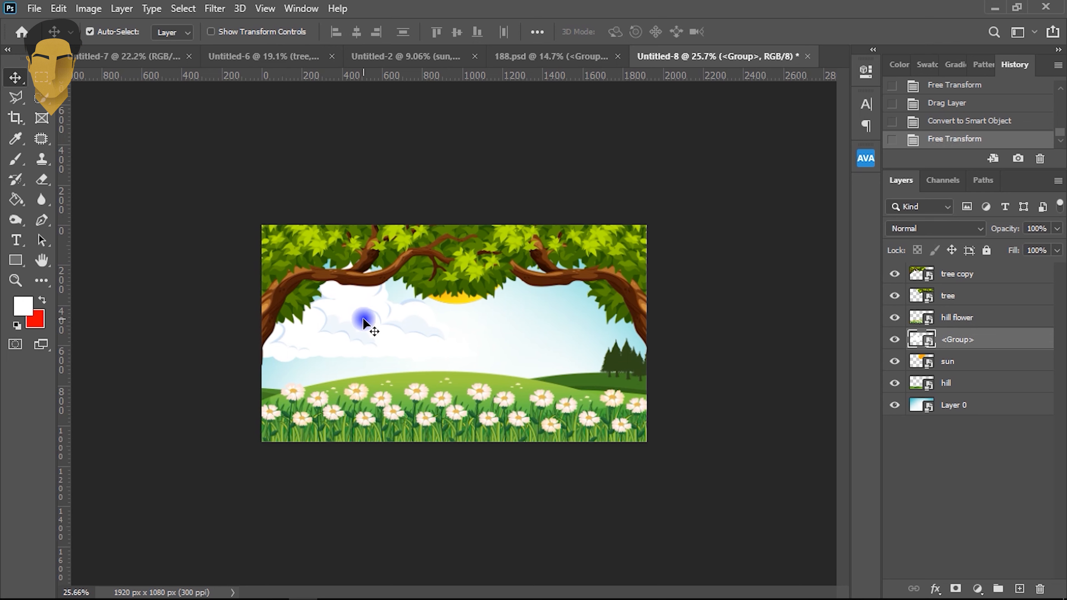
# Copy the lower-right cloud cluster from 188.psd into Untitled-8 directly below hill flower and convert it to a smart object
pyautogui.click(582, 57)
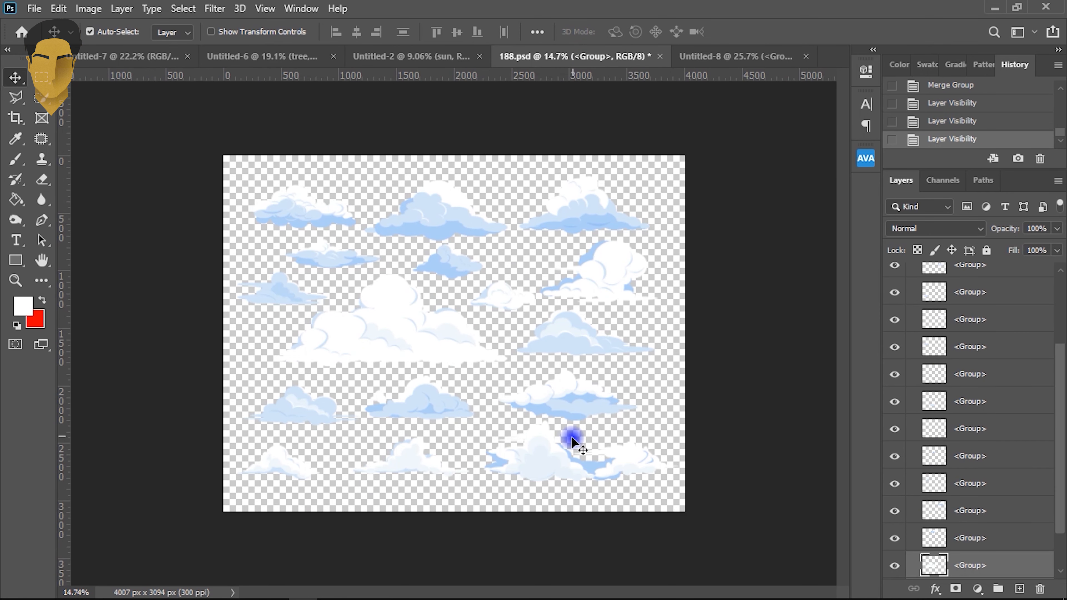
pyautogui.click(552, 460)
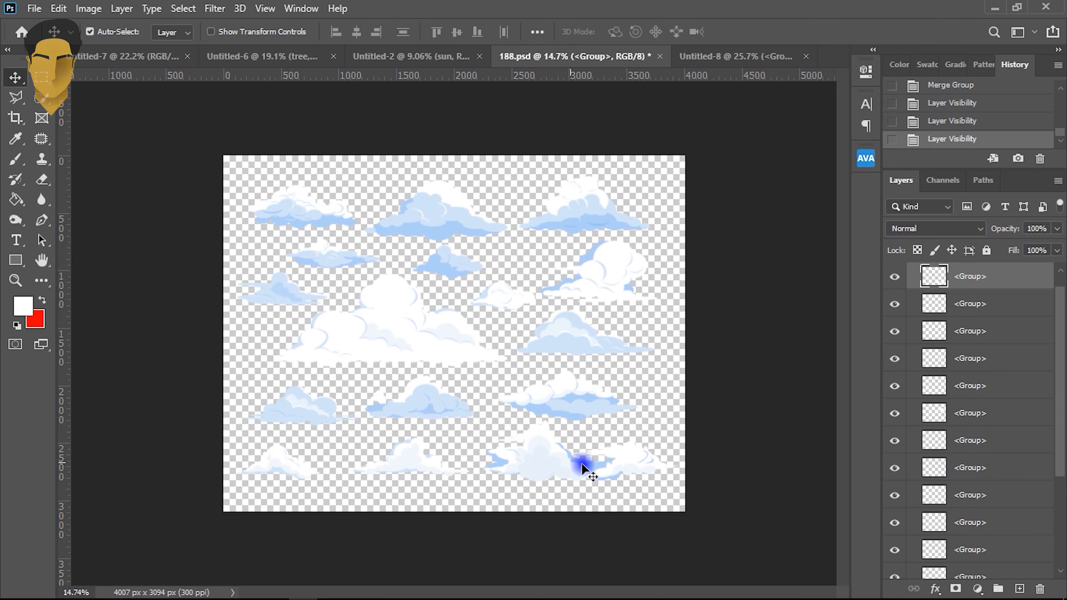
pyautogui.moveTo(1019, 281); pyautogui.dragTo(586, 335)
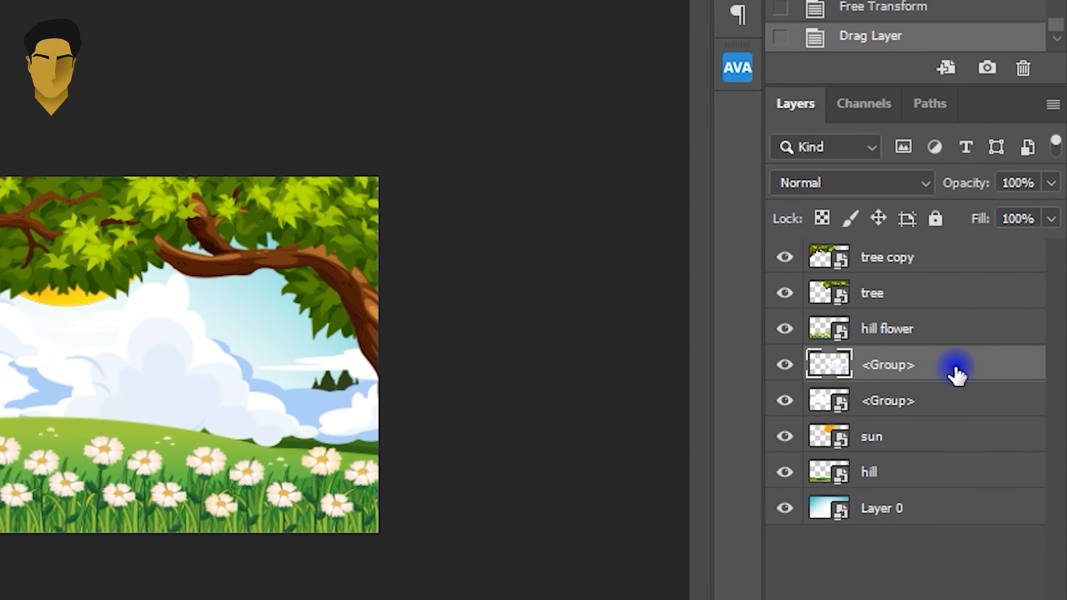
pyautogui.rightClick(1036, 351)
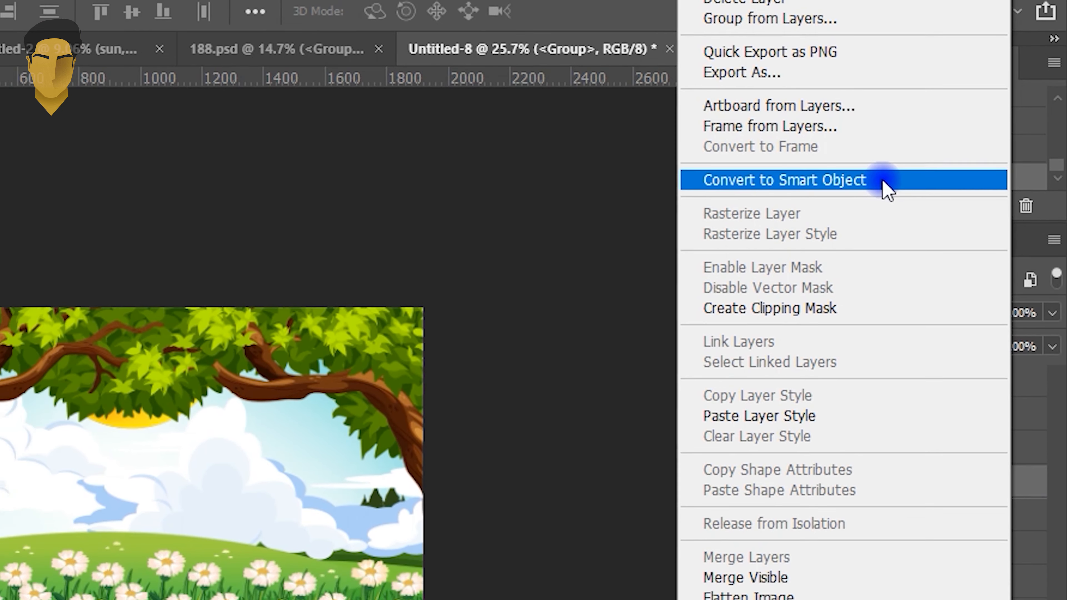
pyautogui.click(887, 190)
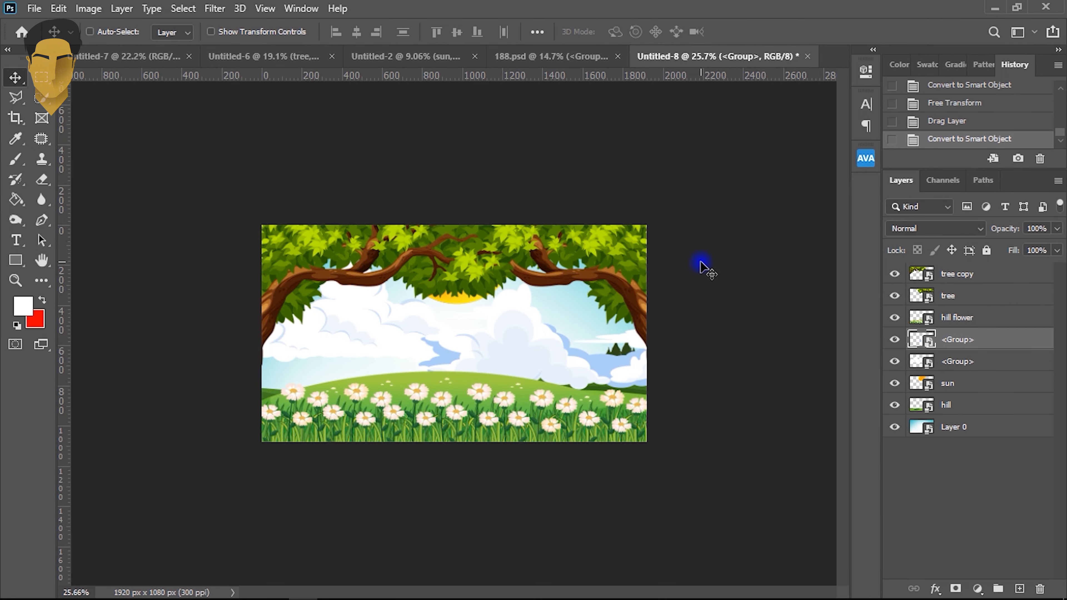
# Scale the cloud cluster to 74.24% and place it in the right side of the sky, about X 1711 px, Y 487 px
pyautogui.hotkey('ctrl', 't')
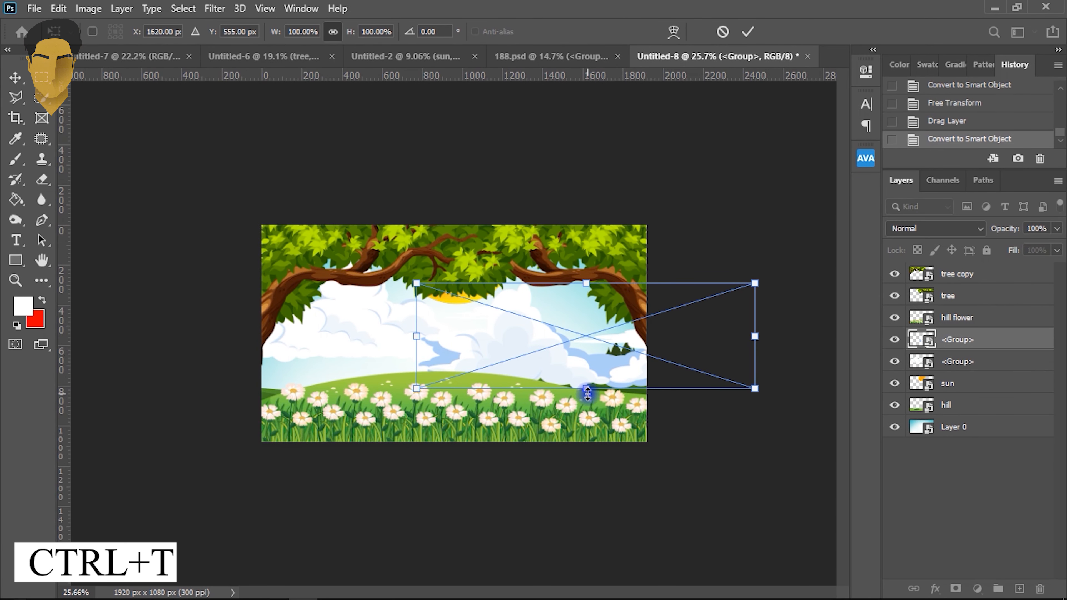
pyautogui.moveTo(587, 393); pyautogui.dragTo(616, 335)
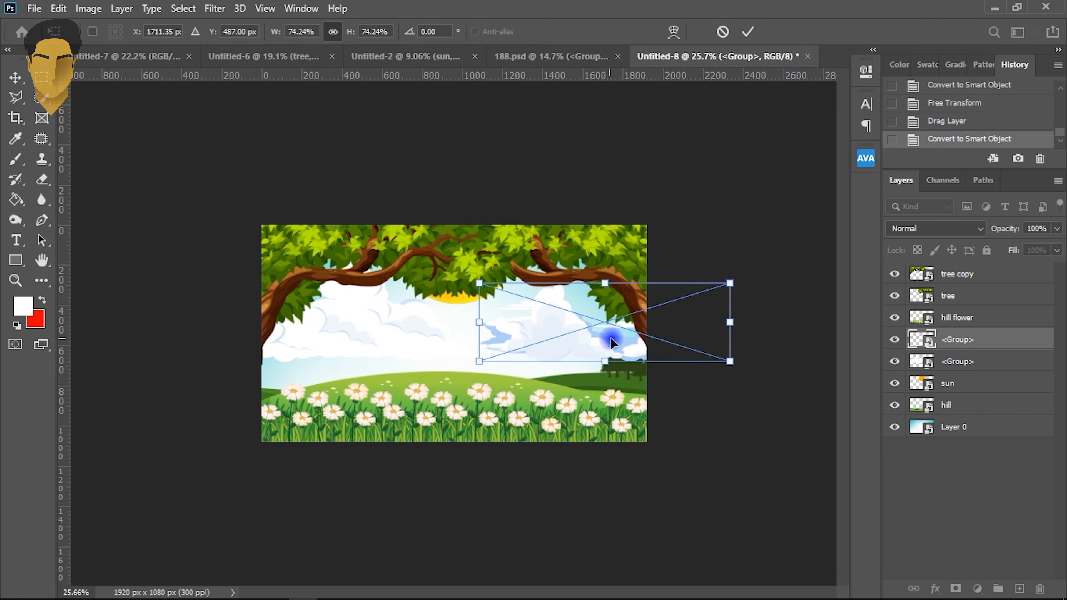
pyautogui.press('Return')
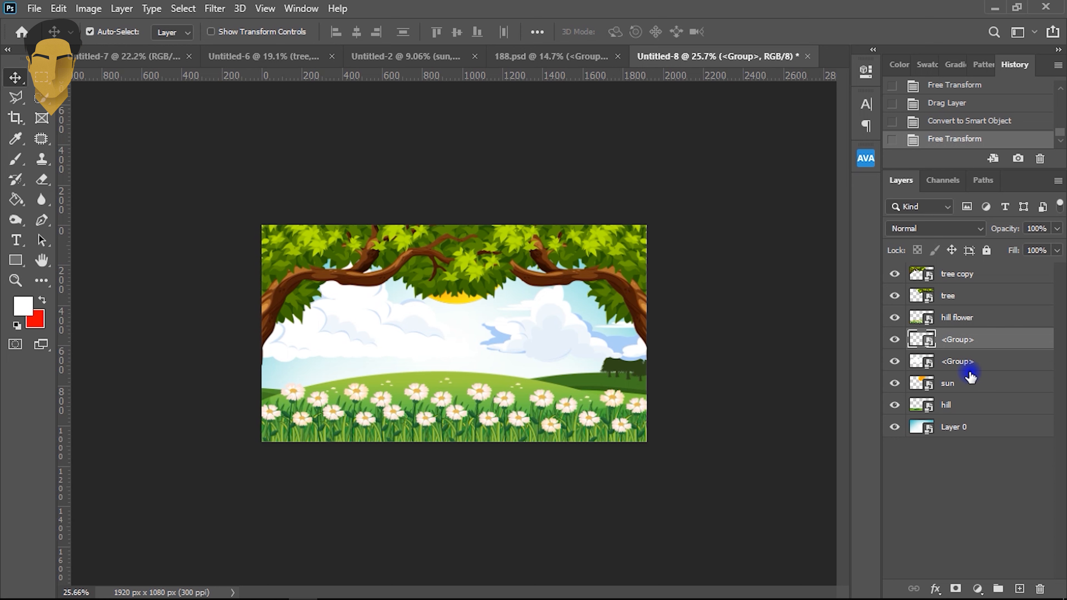
# Select the tree copy layer, show the Timeline and create a video timeline for the document
pyautogui.click(984, 274)
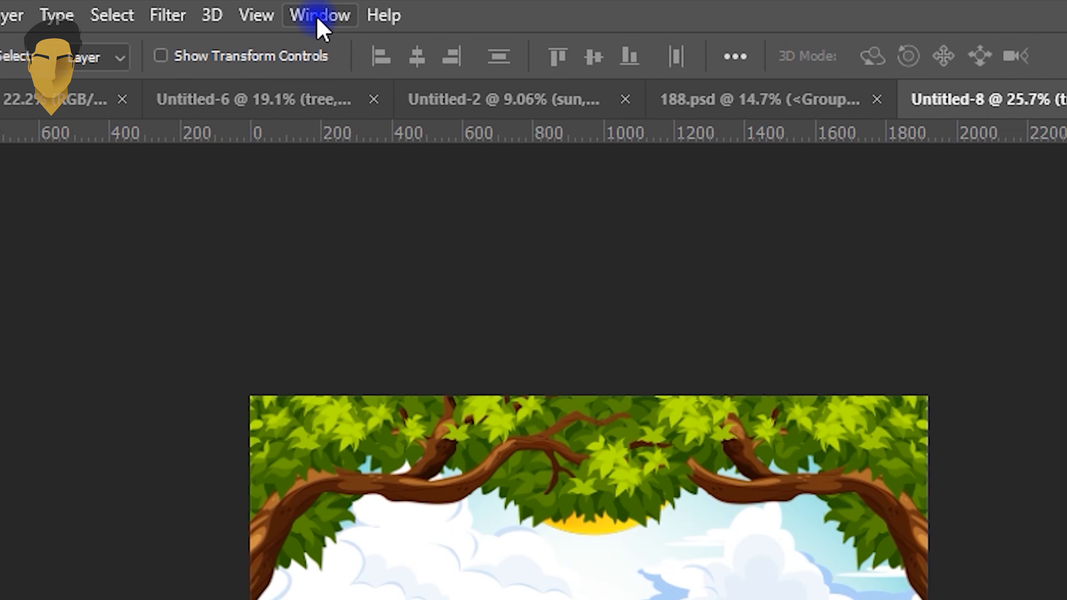
pyautogui.click(318, 19)
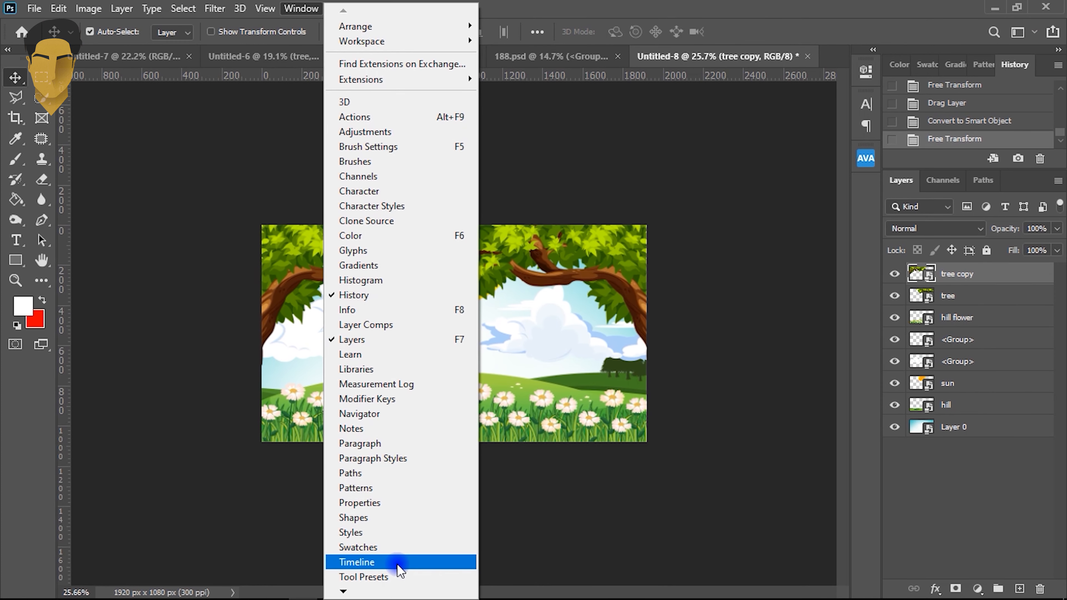
pyautogui.click(440, 547)
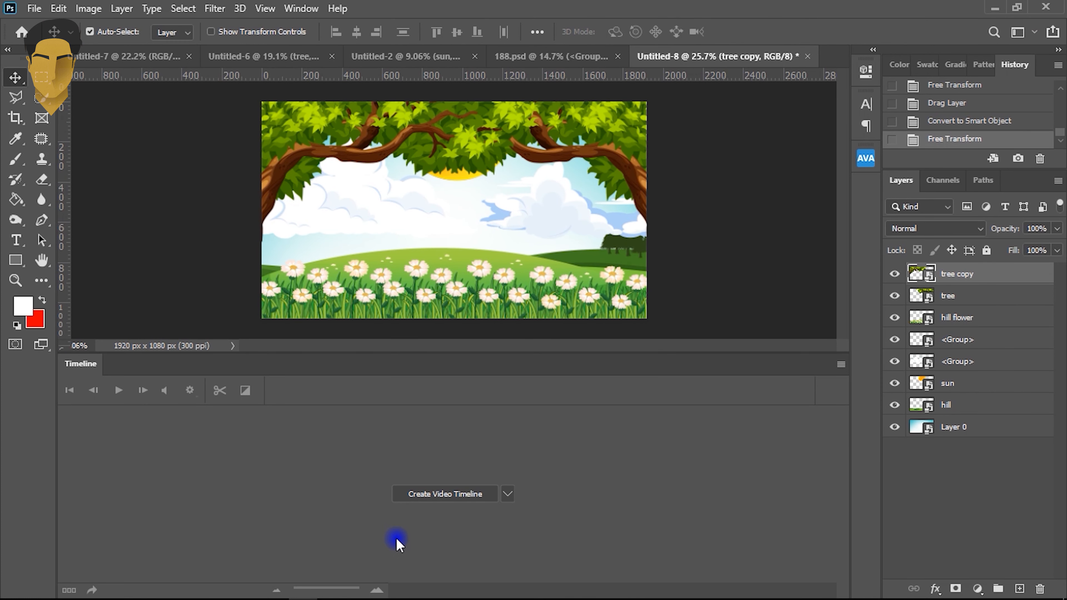
pyautogui.click(461, 498)
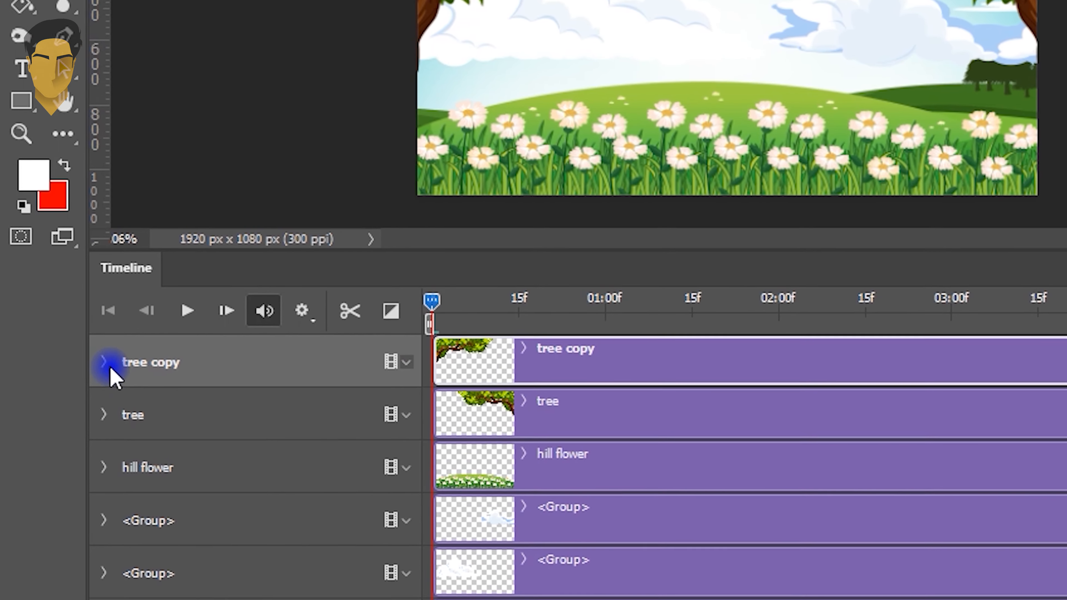
# Enable Transform keyframing for the tree copy layer at the start of the timeline, then collapse its properties
pyautogui.click(107, 360)
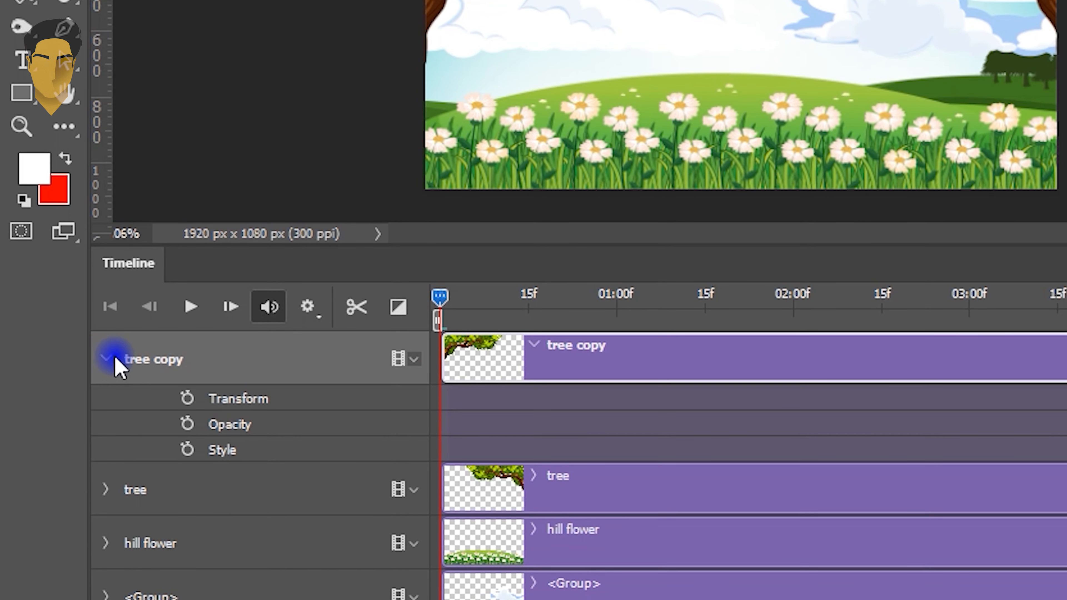
pyautogui.click(187, 398)
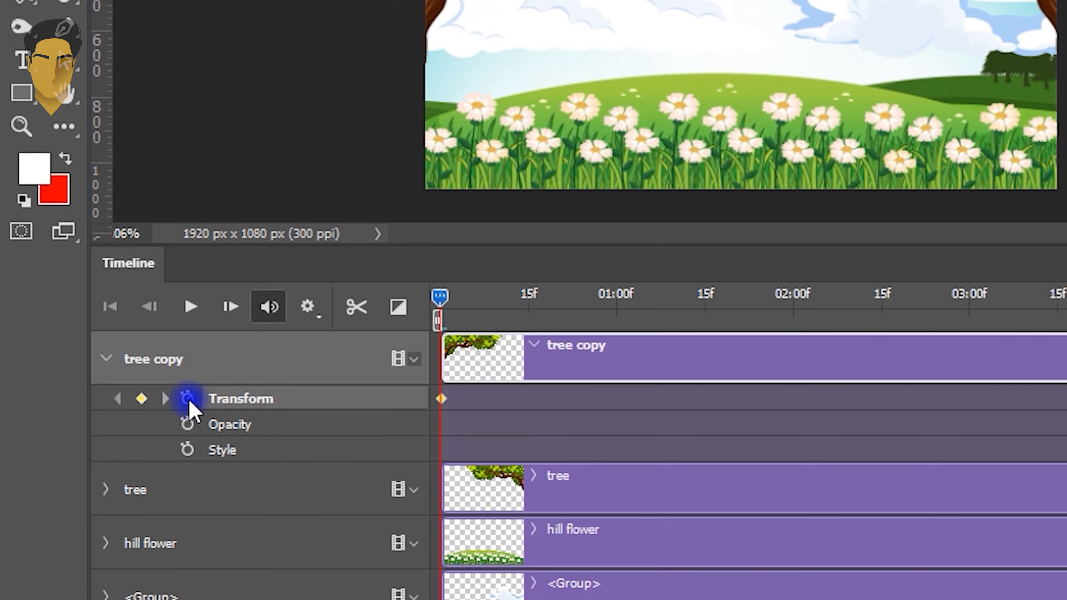
pyautogui.click(107, 360)
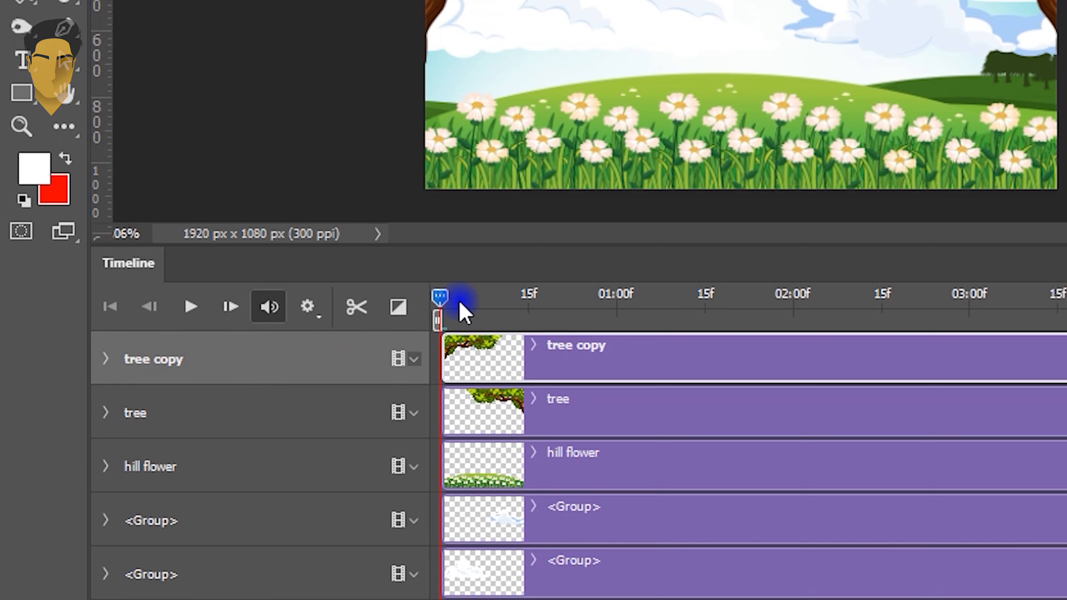
# At 0;00;04;29, scale tree copy to 106.21% and move it off the canvas's left side, about X -1512 px, Y 391 px
pyautogui.moveTo(445, 309); pyautogui.dragTo(958, 282)
pyautogui.moveTo(735, 282); pyautogui.dragTo(943, 280)
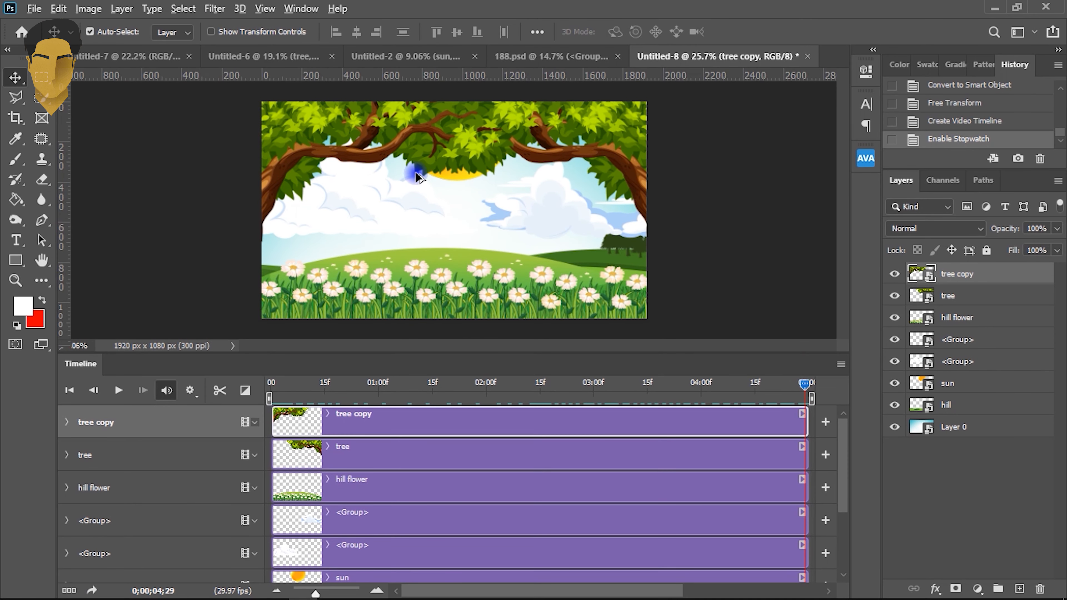
pyautogui.hotkey('ctrl', 't')
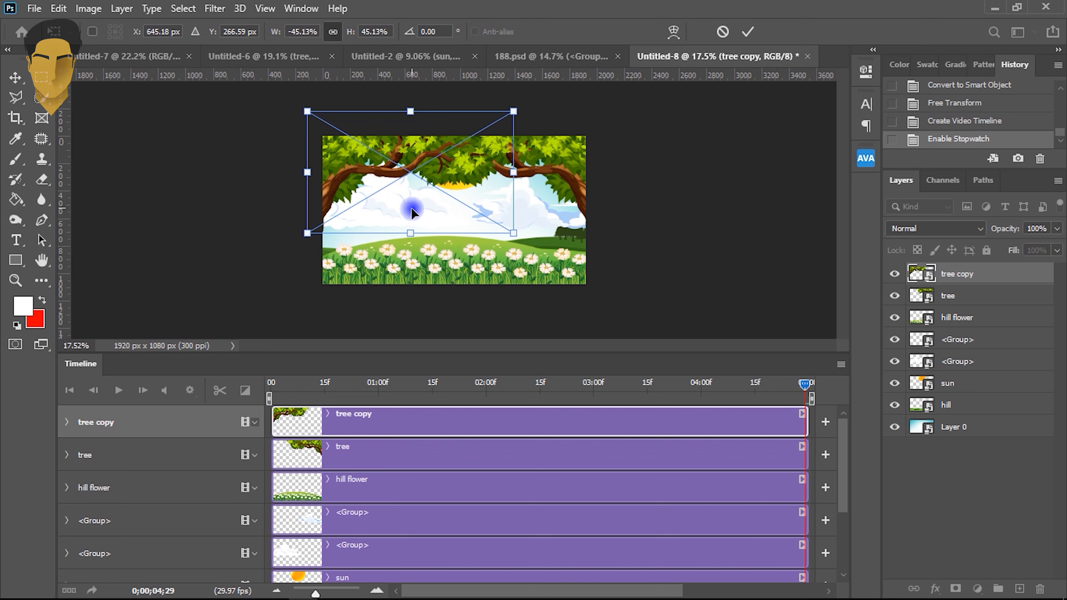
pyautogui.scroll(-1, 412, 212)
pyautogui.moveTo(420, 131); pyautogui.dragTo(410, 61)
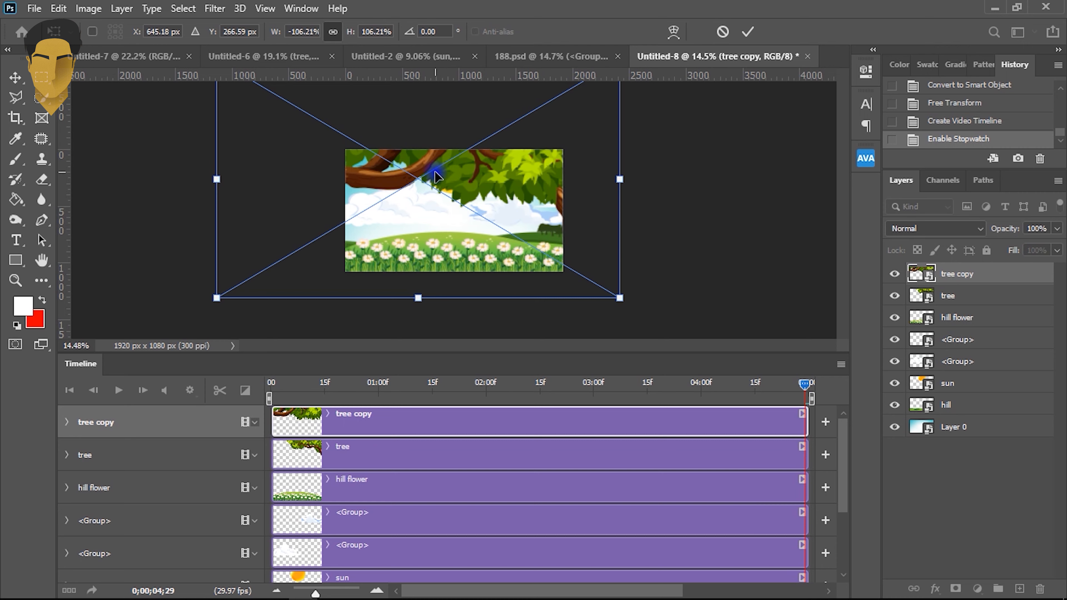
pyautogui.moveTo(433, 169); pyautogui.dragTo(286, 191)
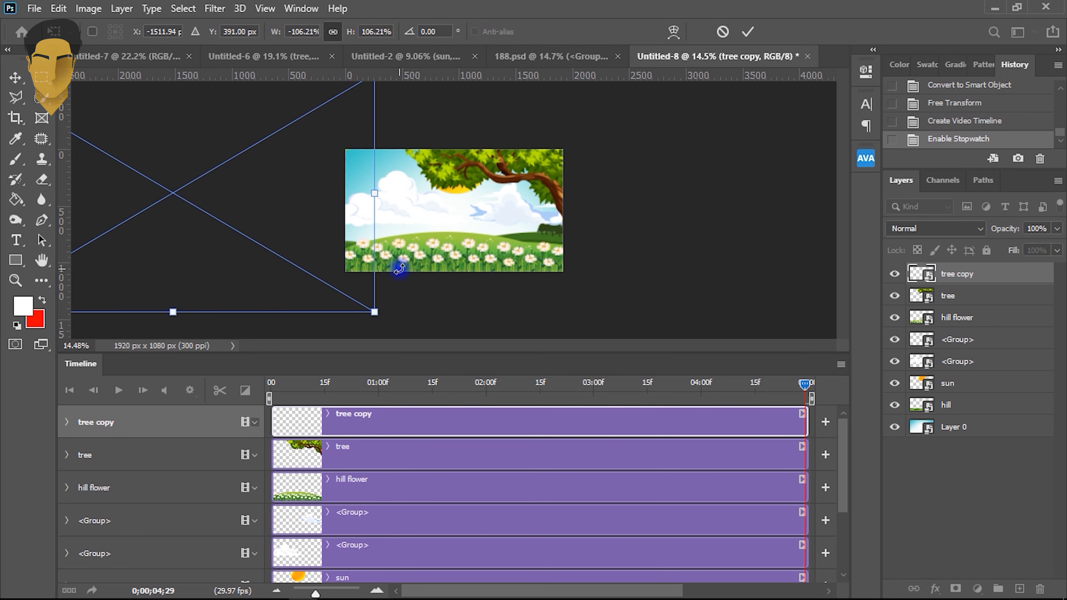
pyautogui.press('Return')
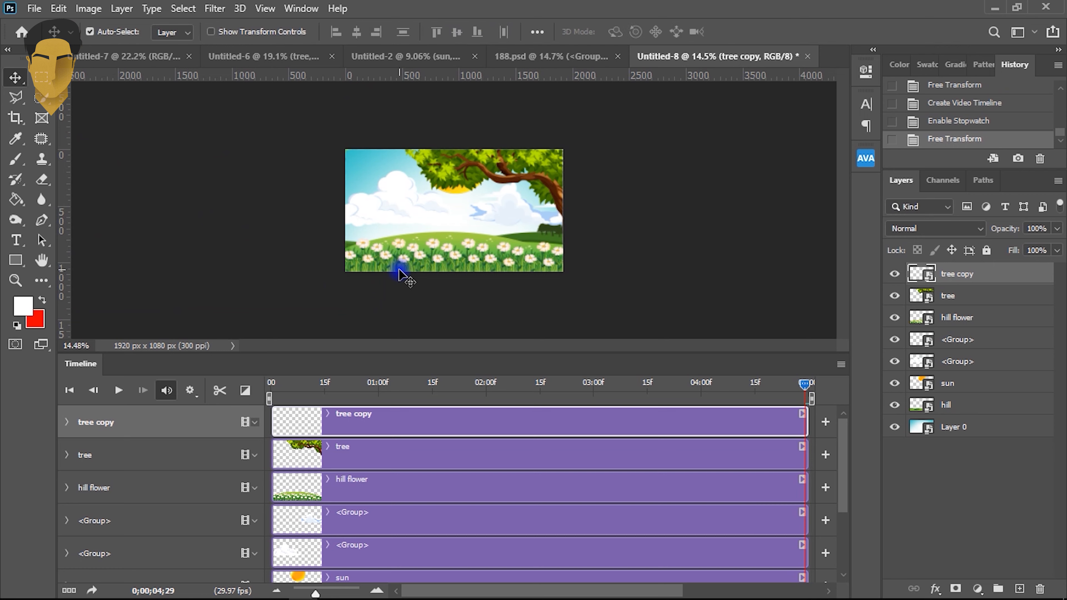
# Return the playhead to the start of the timeline at 0;00;00;00
pyautogui.scroll(-2, 383, 242)
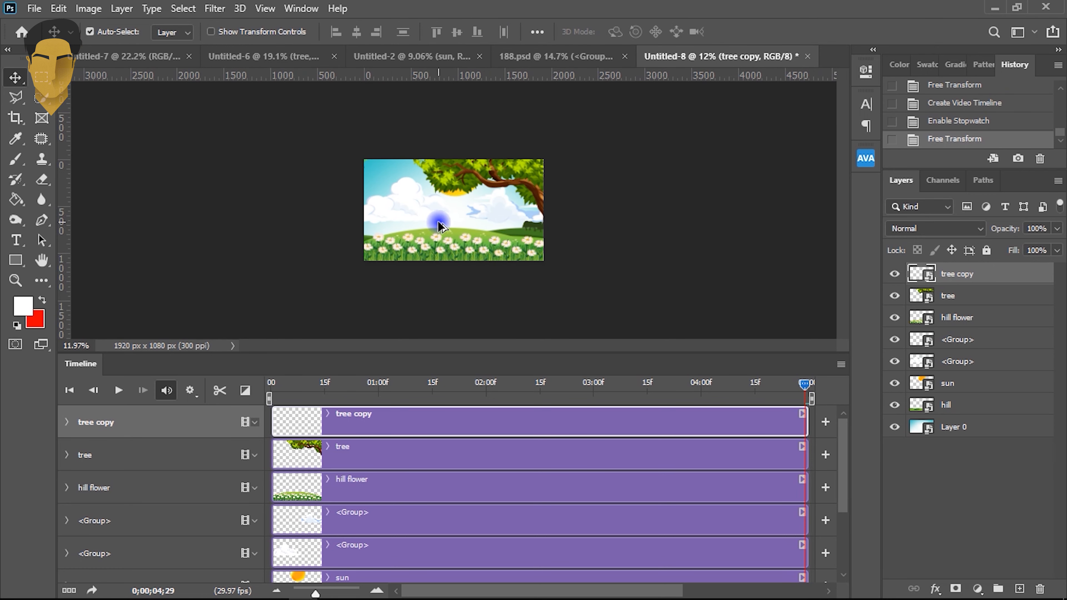
pyautogui.scroll(5, 438, 223)
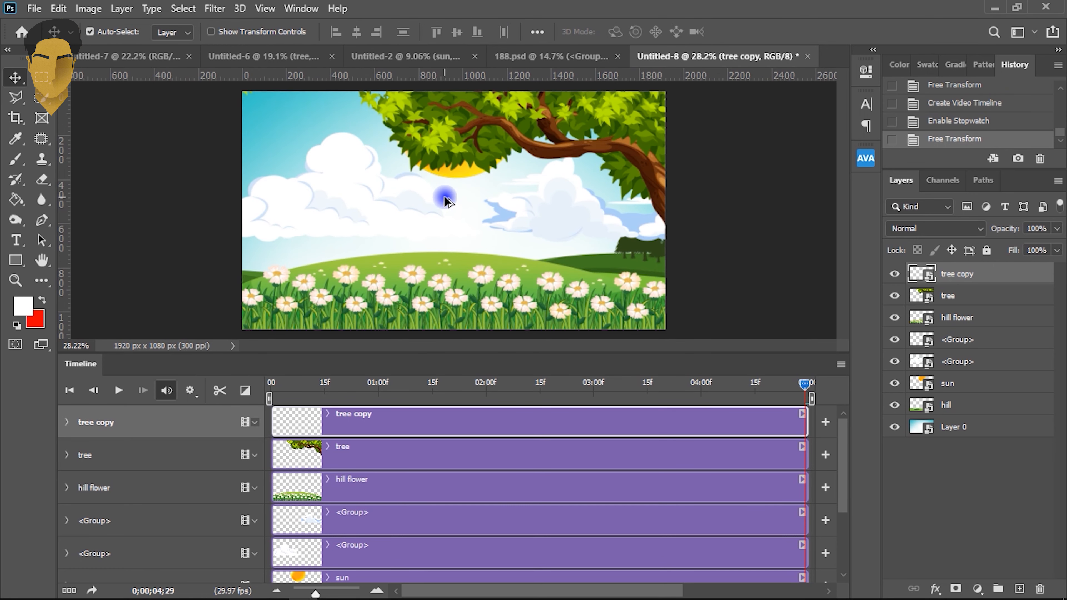
pyautogui.scroll(-1, 459, 203)
pyautogui.moveTo(807, 391); pyautogui.dragTo(254, 396)
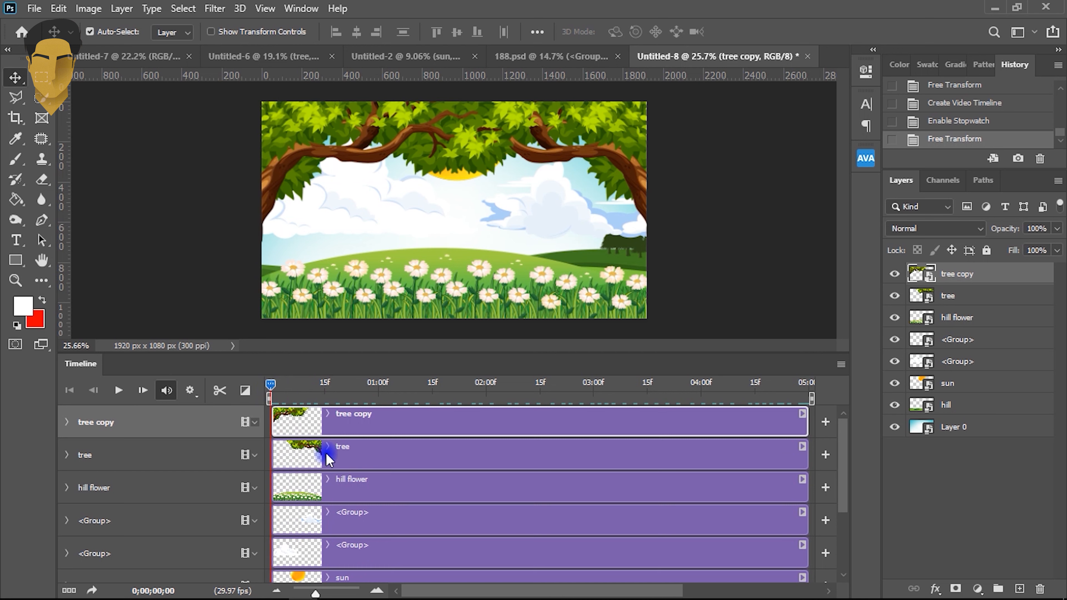
# Enable Transform keyframing for the tree layer at the start of the timeline, then collapse its properties
pyautogui.click(315, 458)
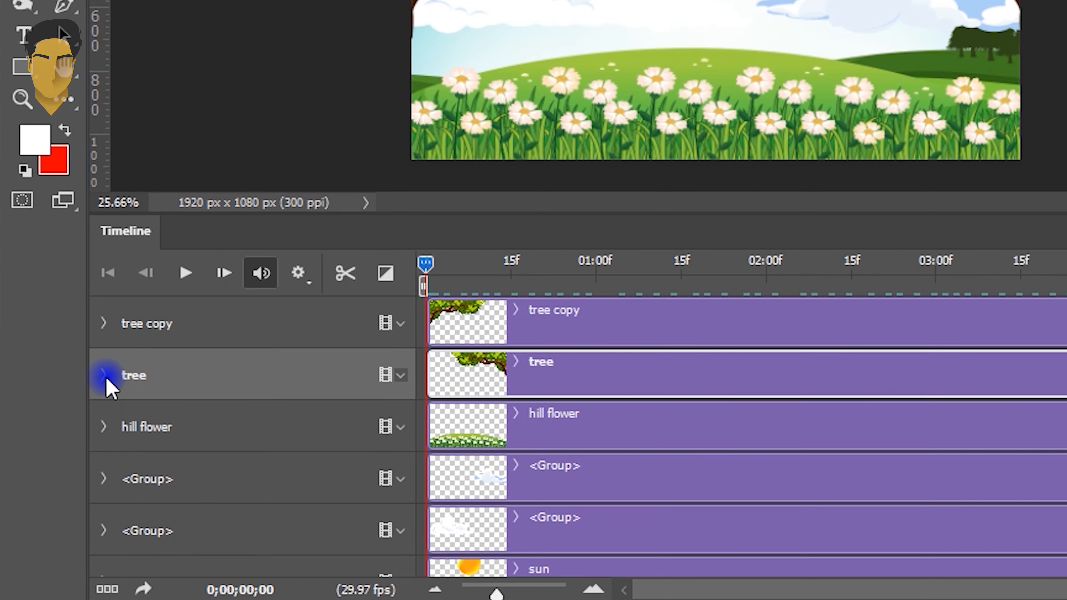
pyautogui.click(68, 456)
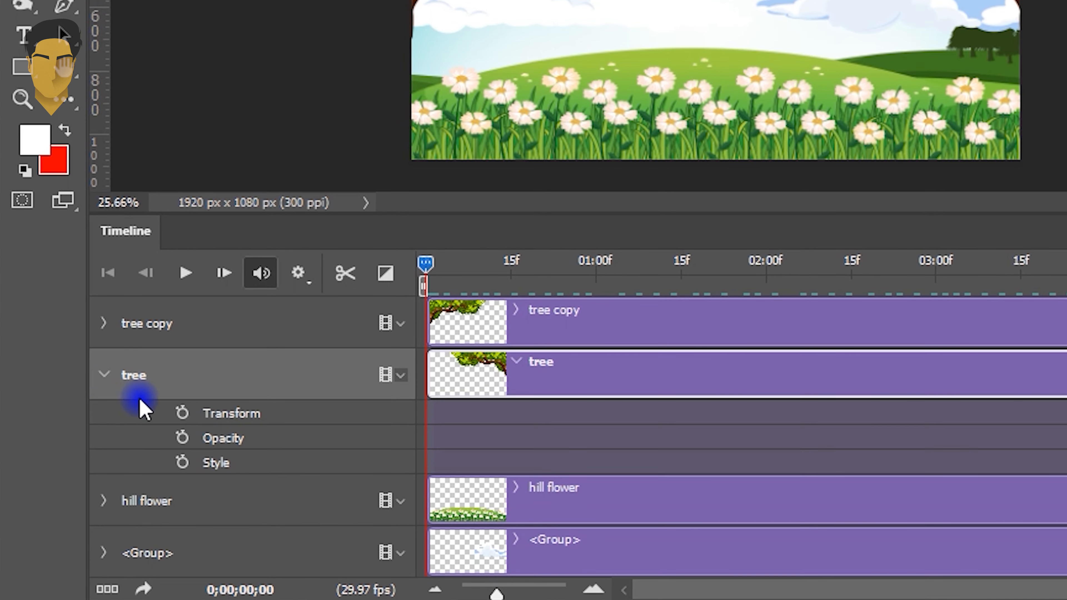
pyautogui.click(182, 413)
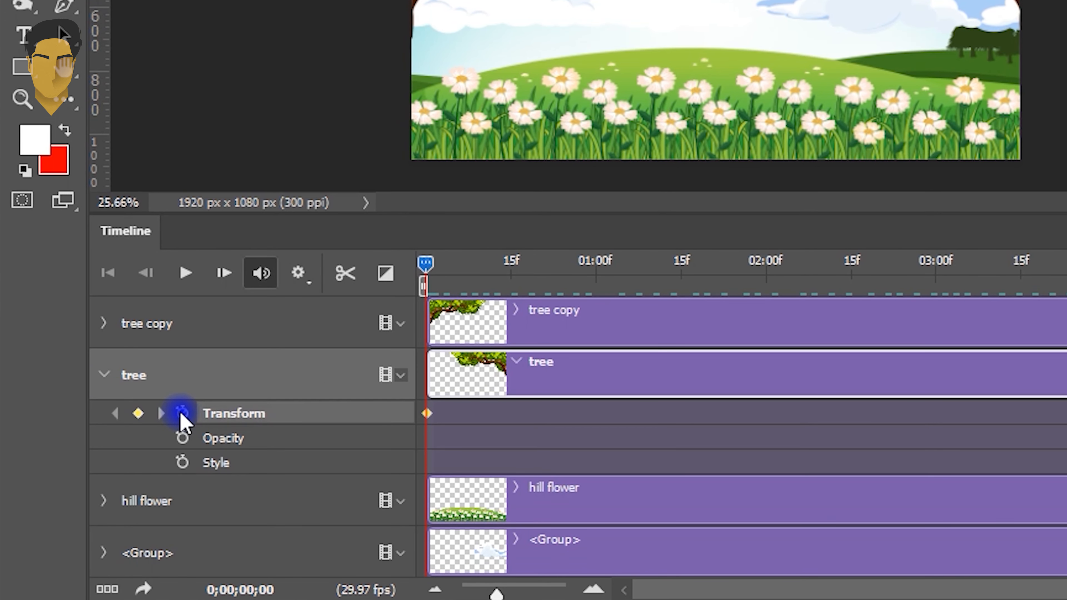
pyautogui.click(105, 376)
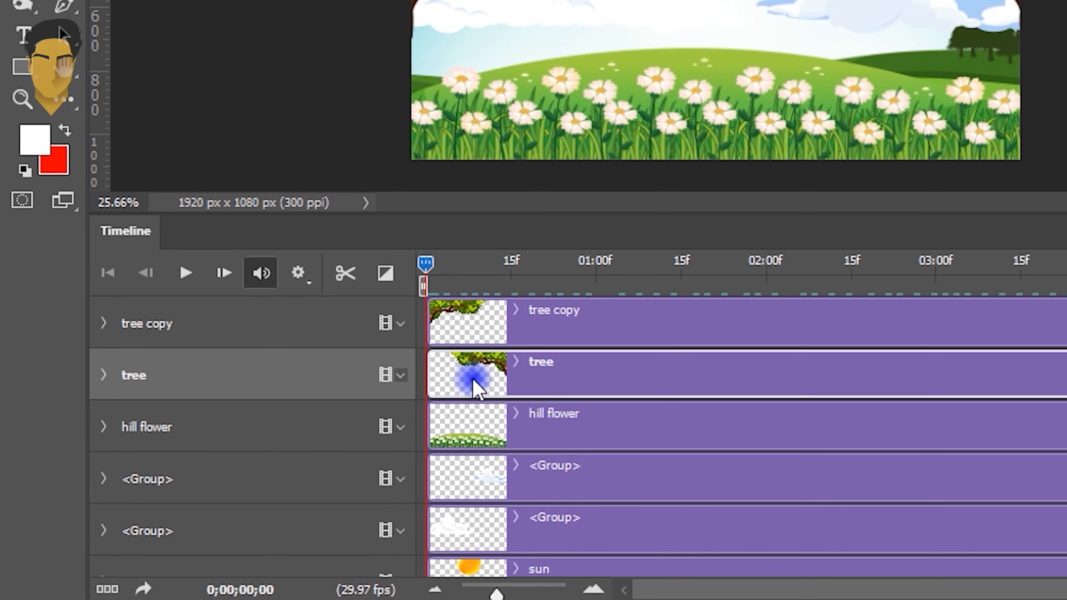
# At 0;00;04;29, scale the tree layer to 94.40% and move it off the canvas's right side, about X 3294 px, Y 267 px
pyautogui.moveTo(424, 264); pyautogui.dragTo(764, 265)
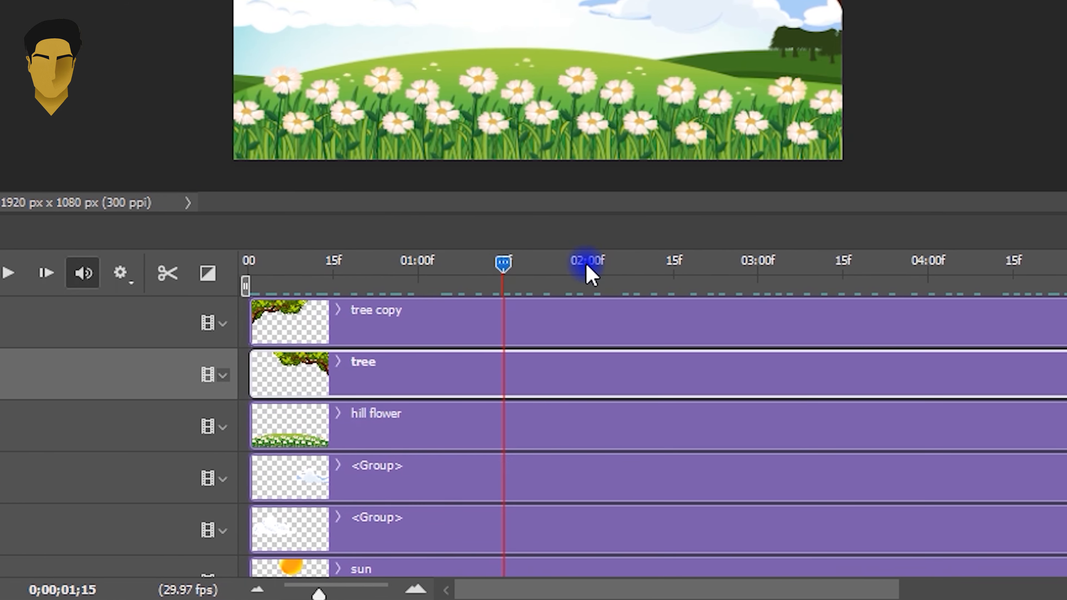
pyautogui.moveTo(590, 275); pyautogui.dragTo(1066, 295)
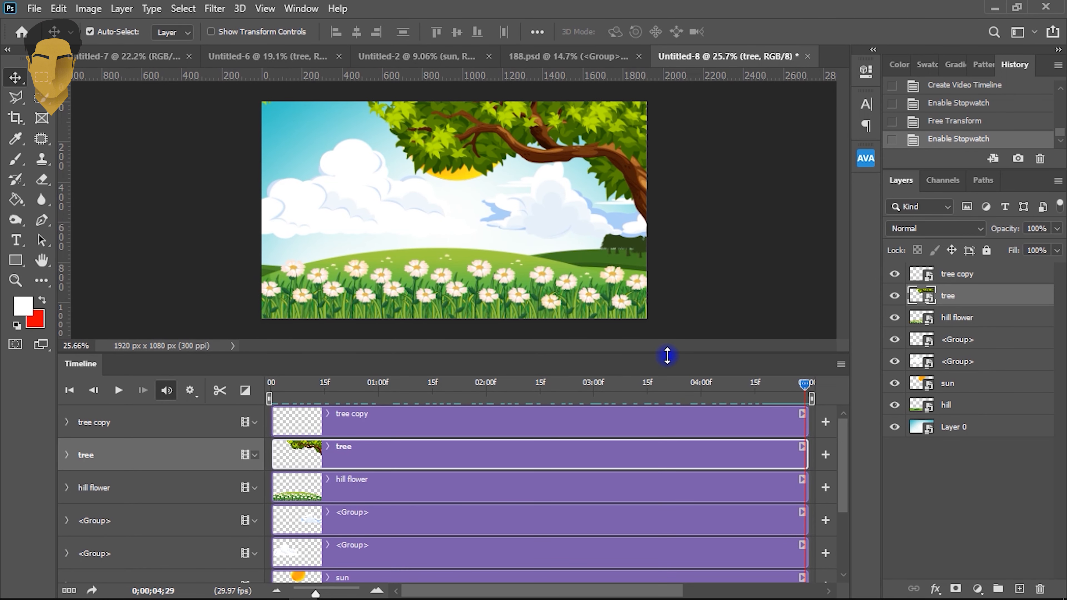
pyautogui.hotkey('ctrl', 't')
pyautogui.hotkey('ctrl', '0')
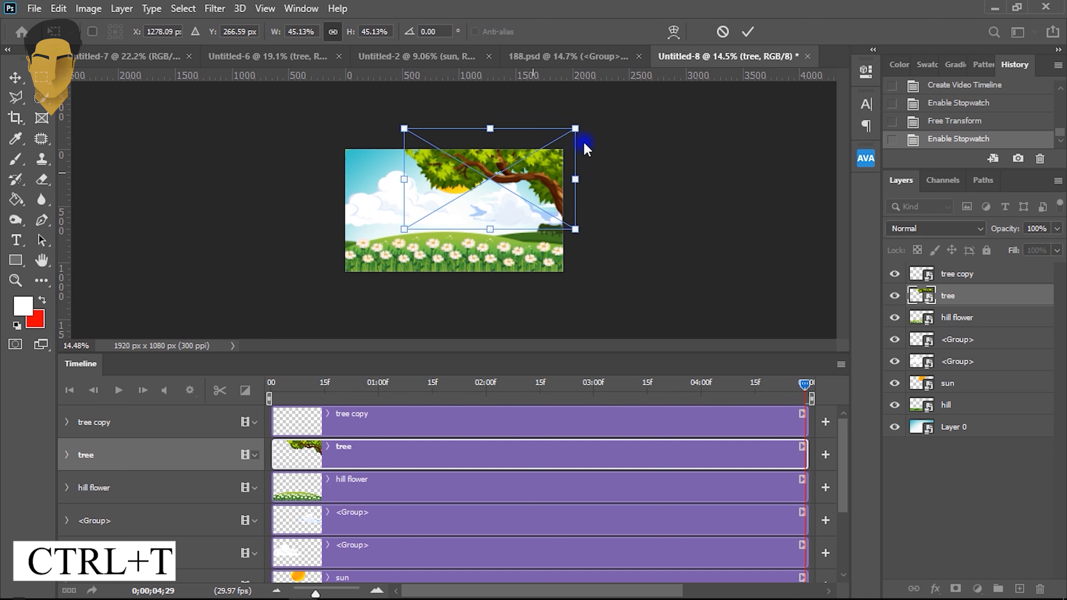
pyautogui.moveTo(575, 127); pyautogui.dragTo(667, 77)
pyautogui.moveTo(495, 178); pyautogui.dragTo(718, 171)
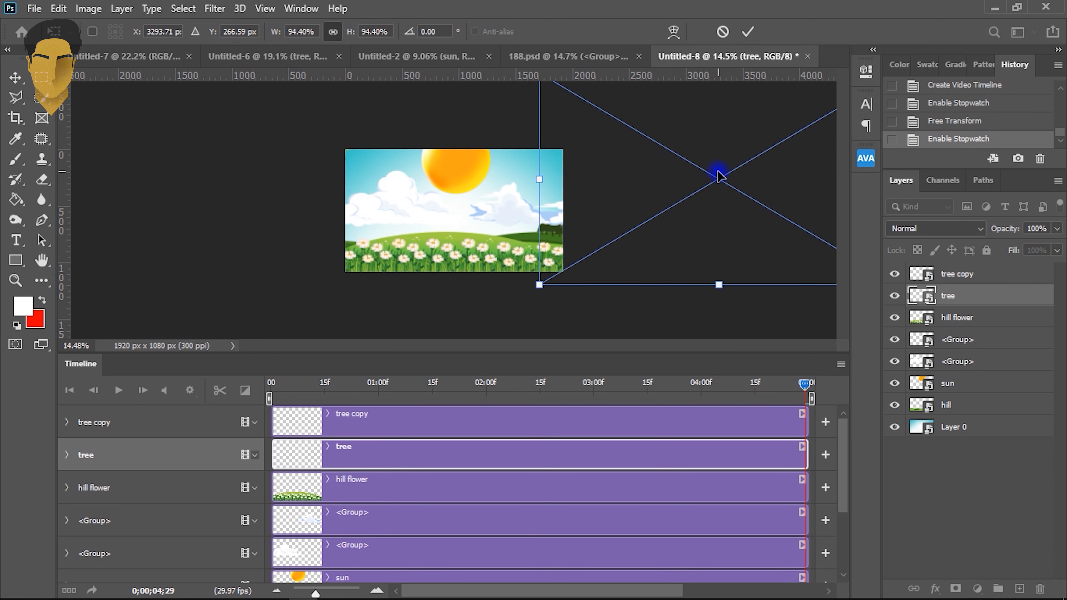
pyautogui.press('Return')
# Return the playhead to 0;00;00;00, enable Transform keyframing for the hill flower layer and collapse its properties
pyautogui.moveTo(811, 393); pyautogui.dragTo(242, 360)
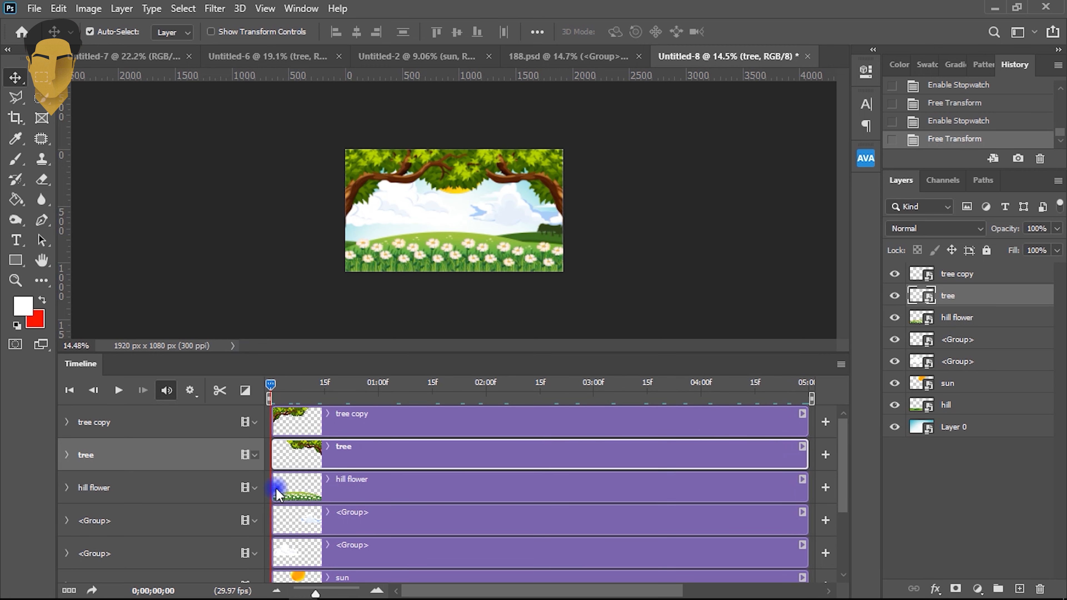
pyautogui.click(305, 499)
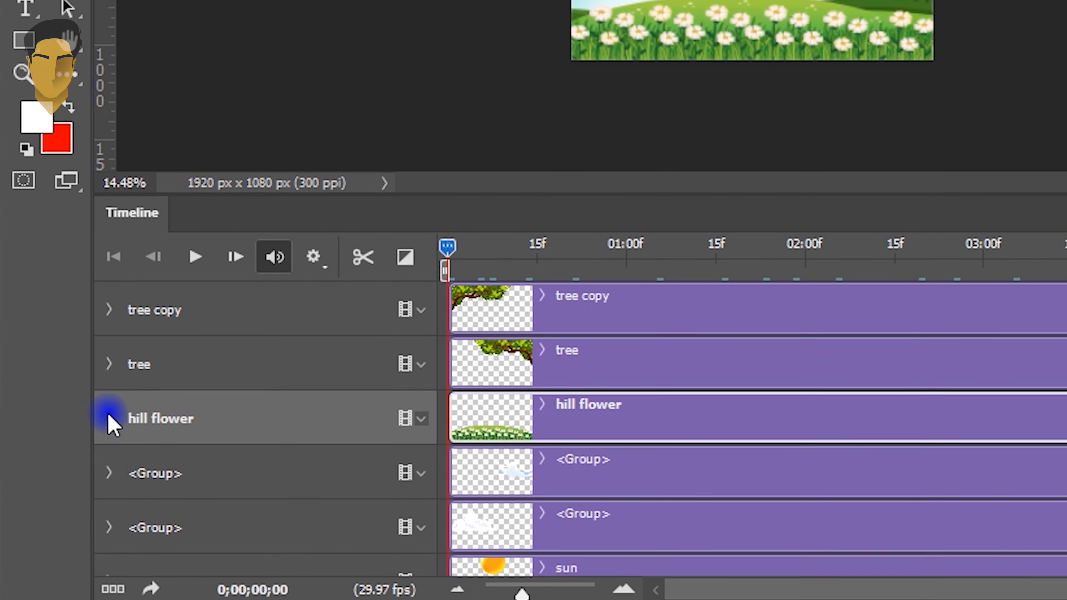
pyautogui.click(67, 488)
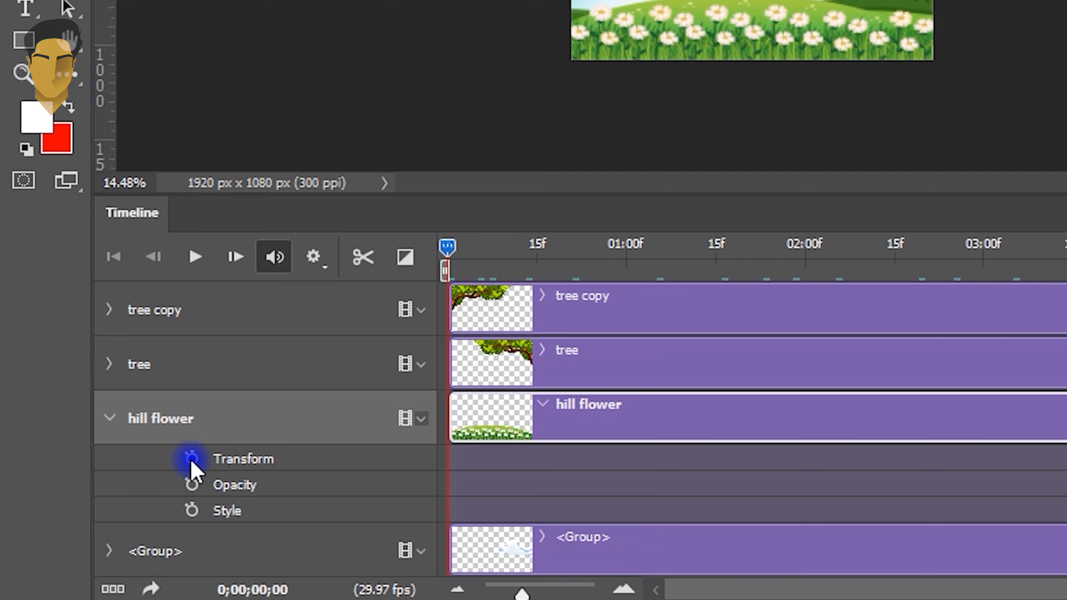
pyautogui.click(192, 460)
pyautogui.click(111, 420)
# At 0;00;04;29, scale hill flower to 85.11% and move it below the canvas, about X 974 px, Y 1444 px
pyautogui.moveTo(443, 258); pyautogui.dragTo(965, 271)
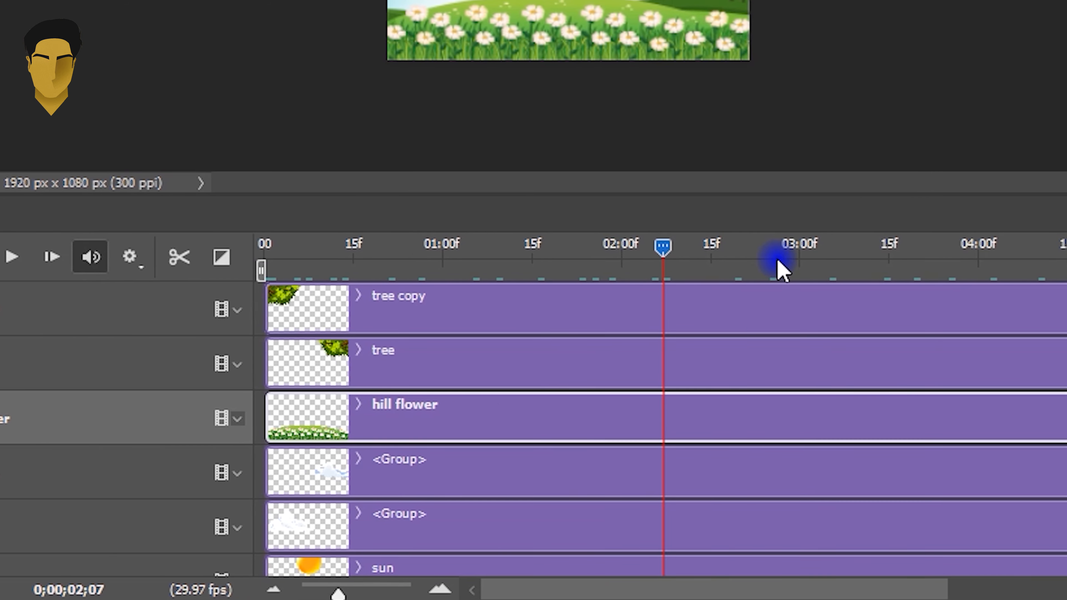
pyautogui.moveTo(777, 269); pyautogui.dragTo(993, 256)
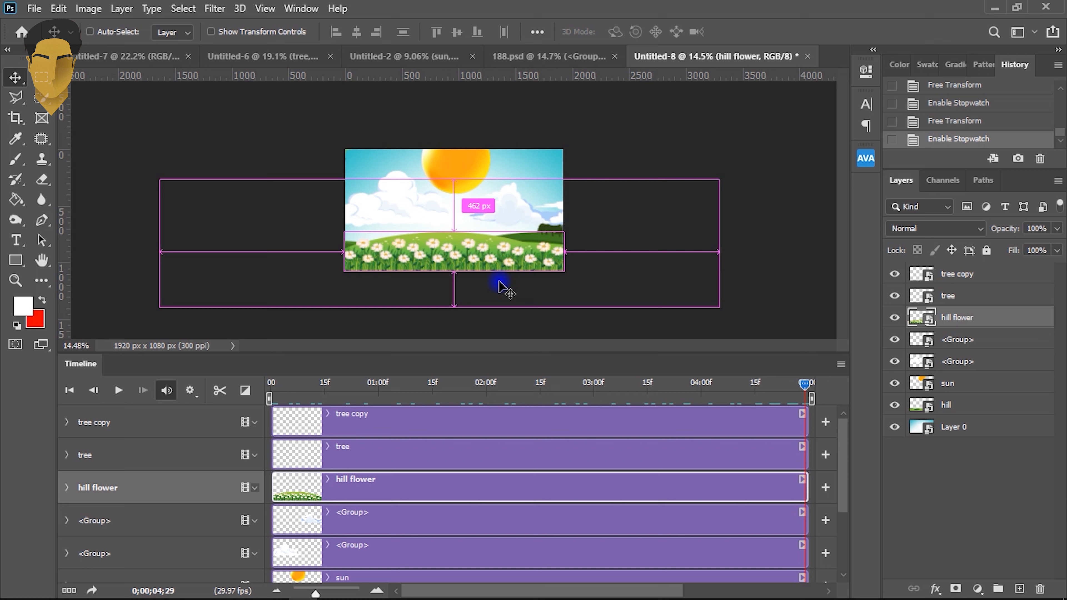
pyautogui.hotkey('ctrl', 't')
pyautogui.moveTo(456, 227); pyautogui.dragTo(466, 291)
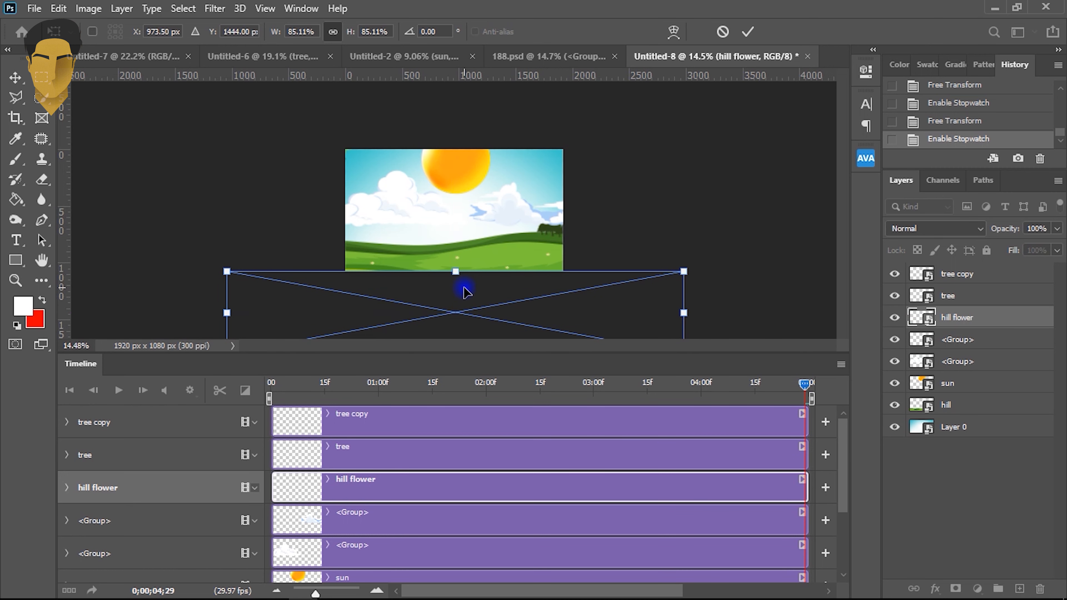
pyautogui.press('Return')
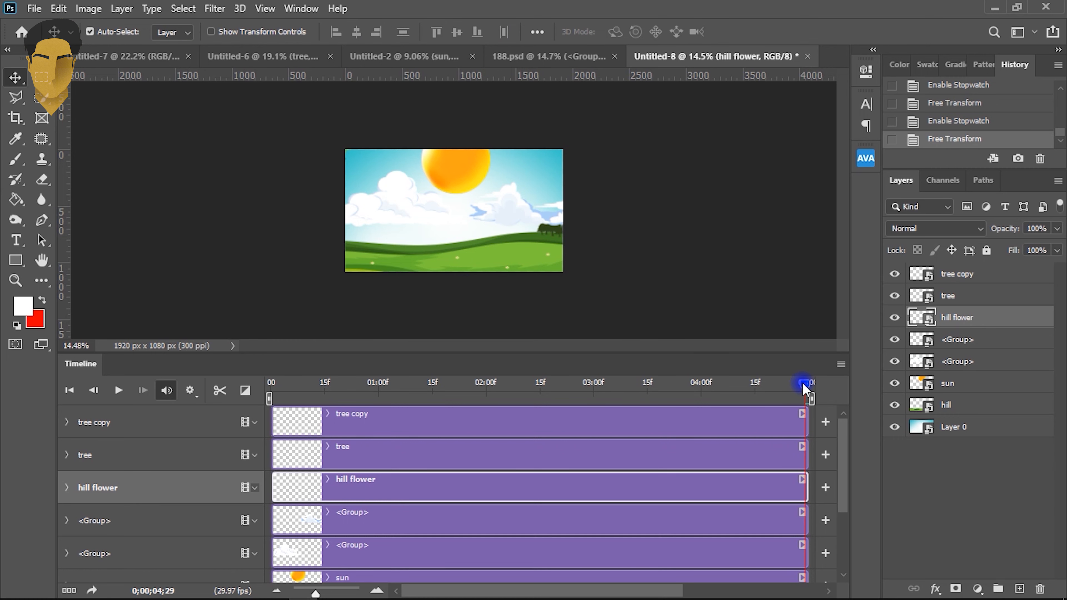
# Return the playhead to 0;00;00;00, enable Transform keyframing for the hill layer and collapse its properties
pyautogui.moveTo(788, 391); pyautogui.dragTo(233, 425)
pyautogui.scroll(-2, 316, 504)
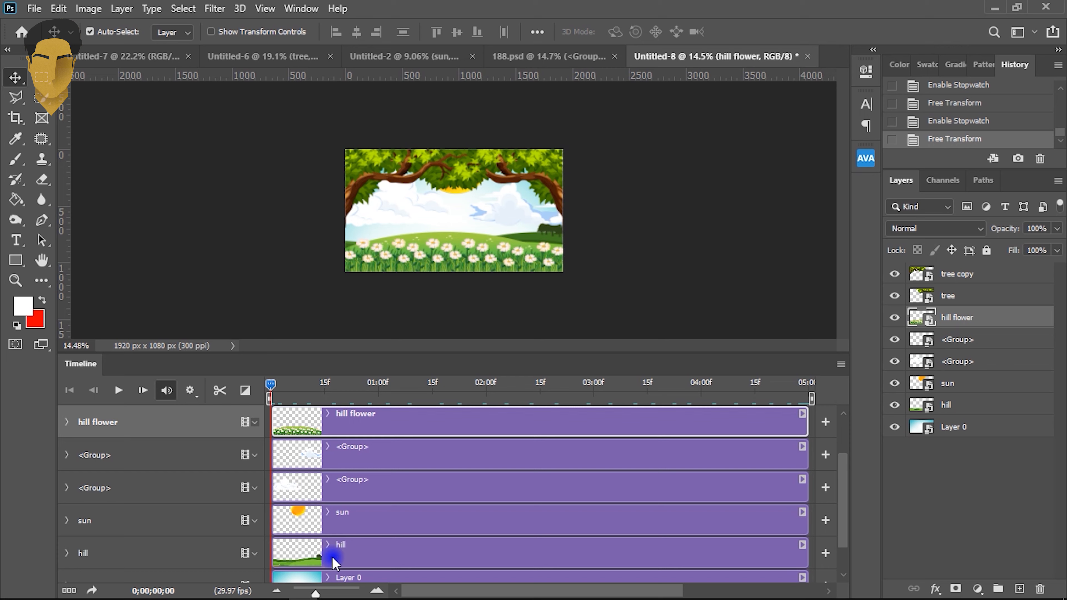
pyautogui.moveTo(846, 479); pyautogui.dragTo(847, 490)
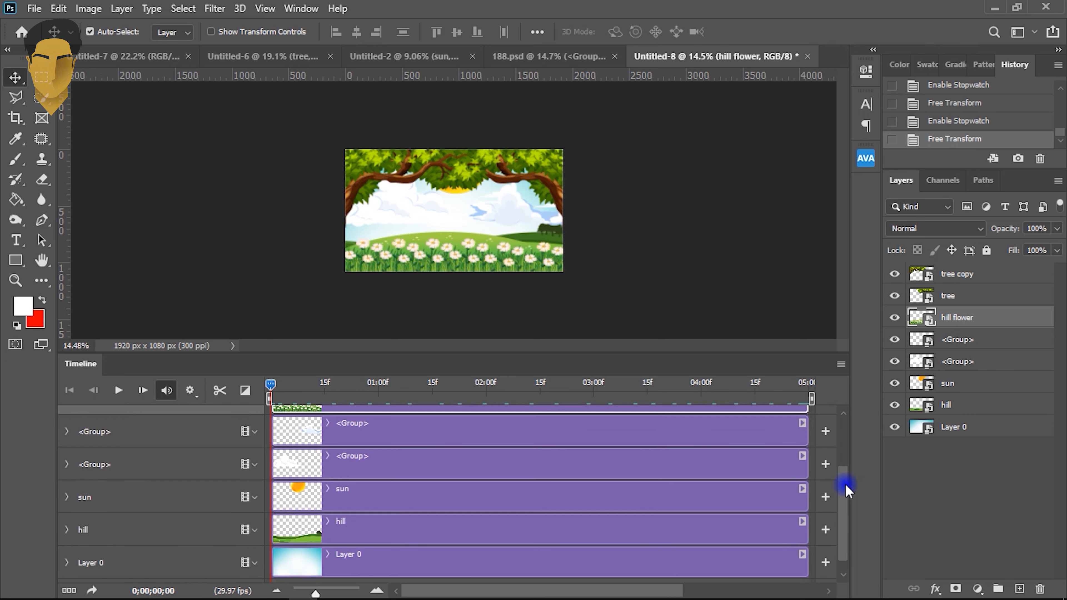
pyautogui.click(311, 523)
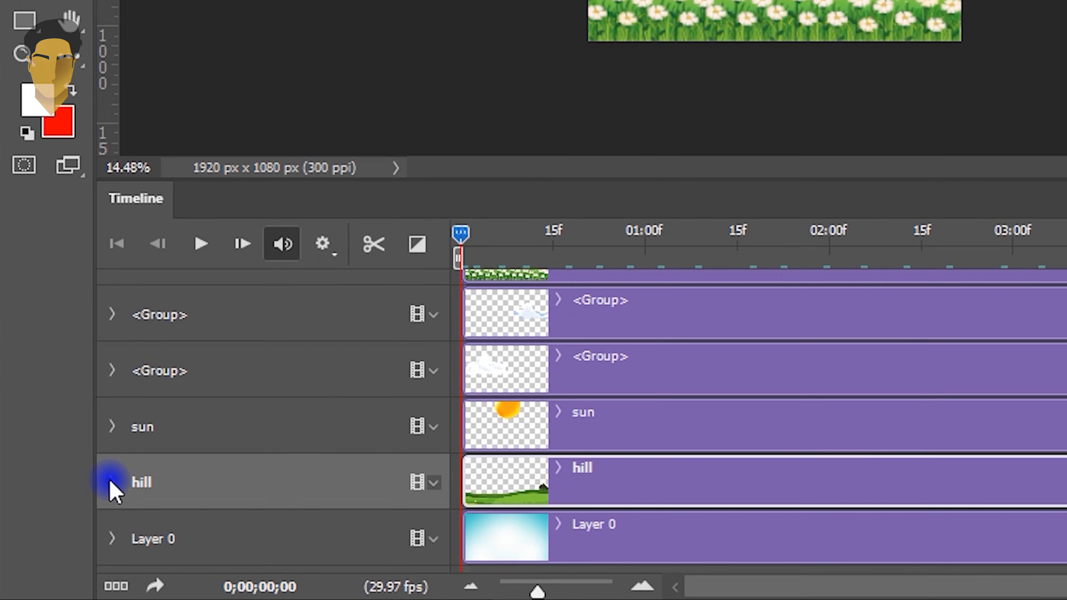
pyautogui.click(111, 483)
pyautogui.click(196, 524)
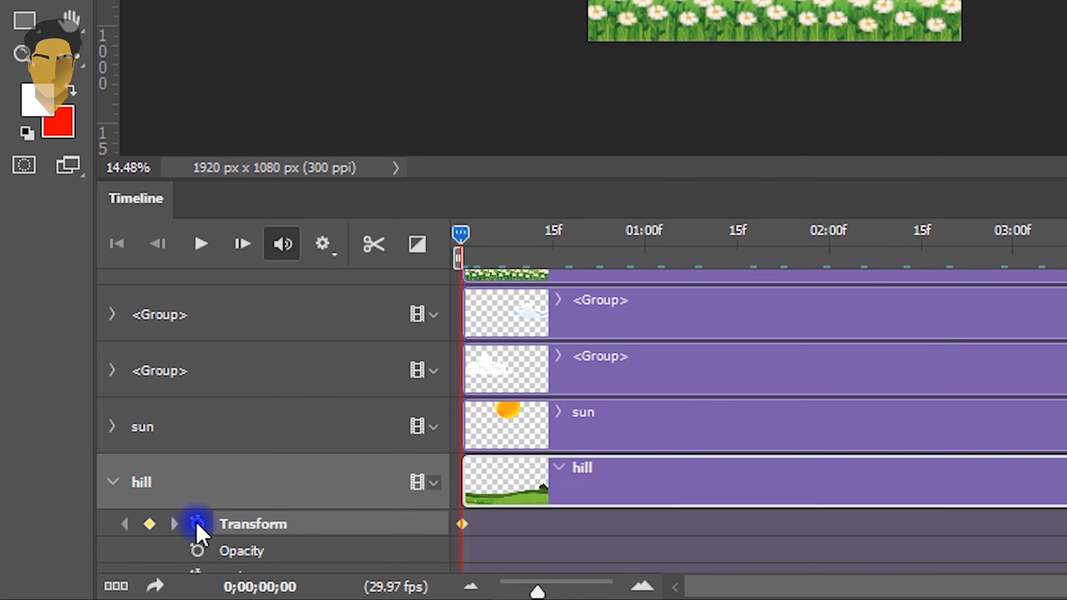
pyautogui.click(114, 483)
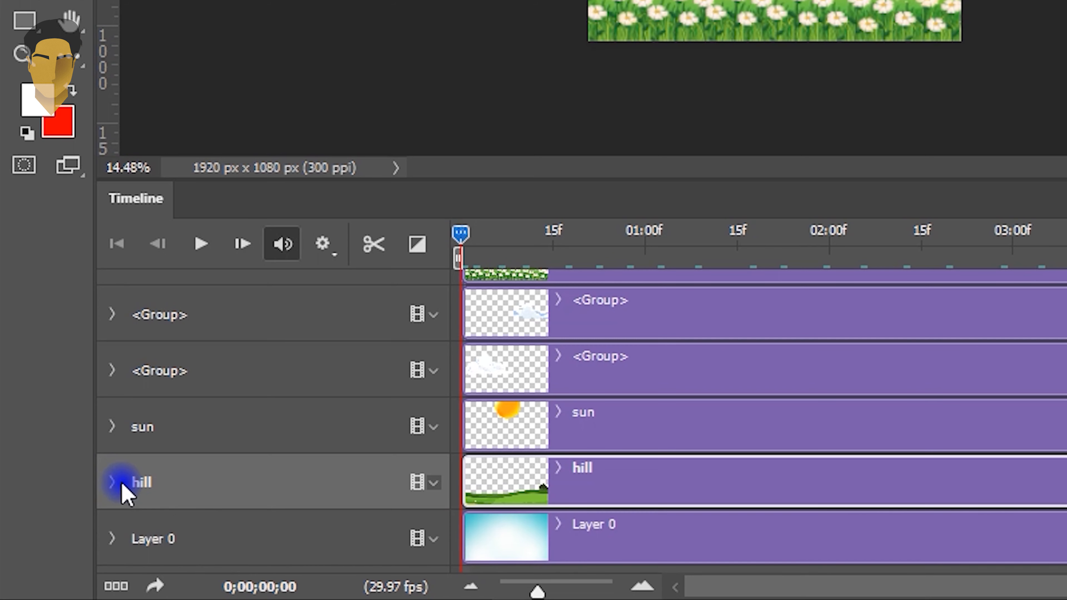
# At 0;00;04;29, scale the hill layer to 29.45% and align it with the canvas's lower edge, about X 960 px, Y 867 px
pyautogui.moveTo(461, 233); pyautogui.dragTo(1014, 286)
pyautogui.moveTo(756, 295); pyautogui.dragTo(983, 286)
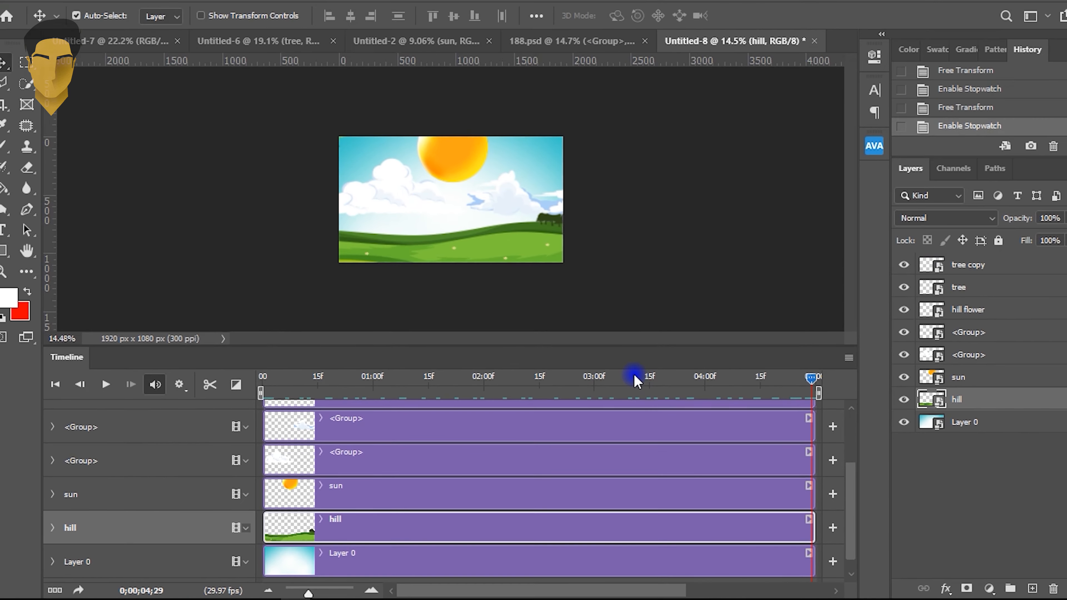
pyautogui.hotkey('ctrl', 't')
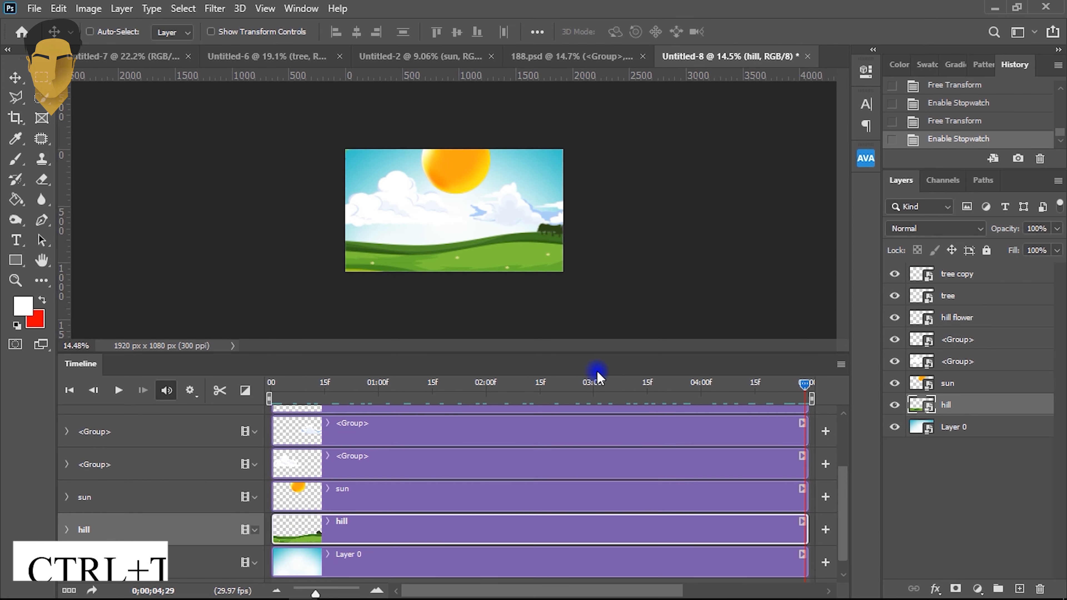
pyautogui.moveTo(443, 307); pyautogui.dragTo(443, 277)
pyautogui.moveTo(446, 181); pyautogui.dragTo(556, 245)
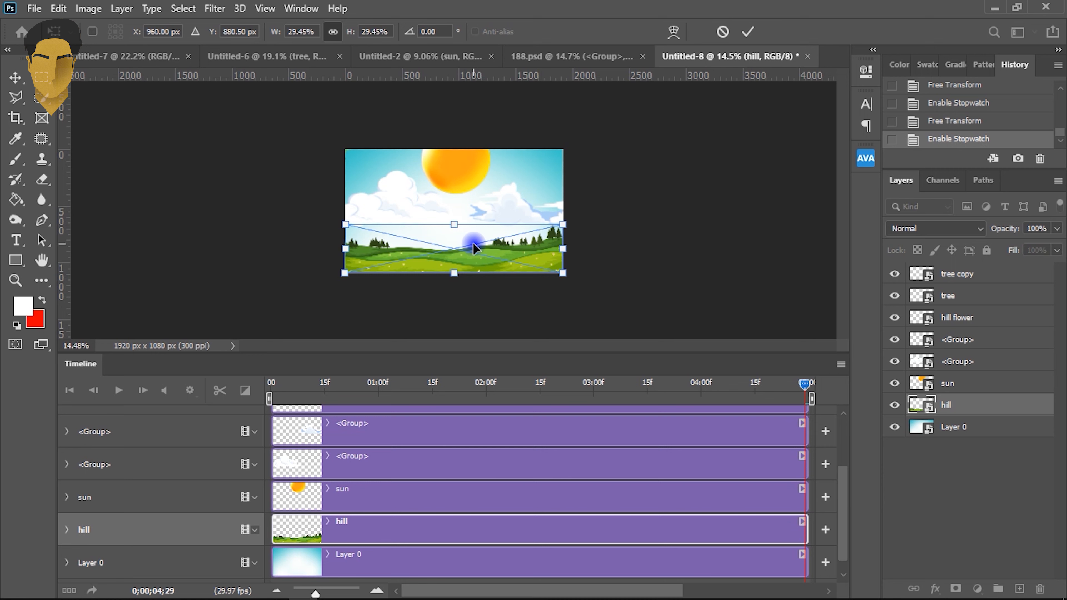
pyautogui.moveTo(472, 244); pyautogui.dragTo(472, 243)
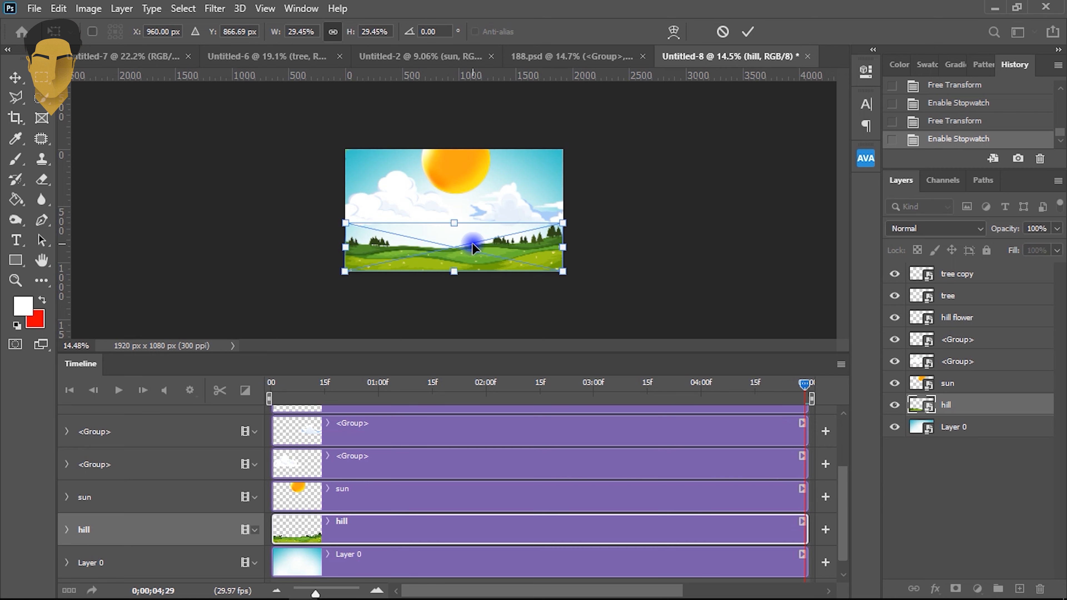
pyautogui.press('Return')
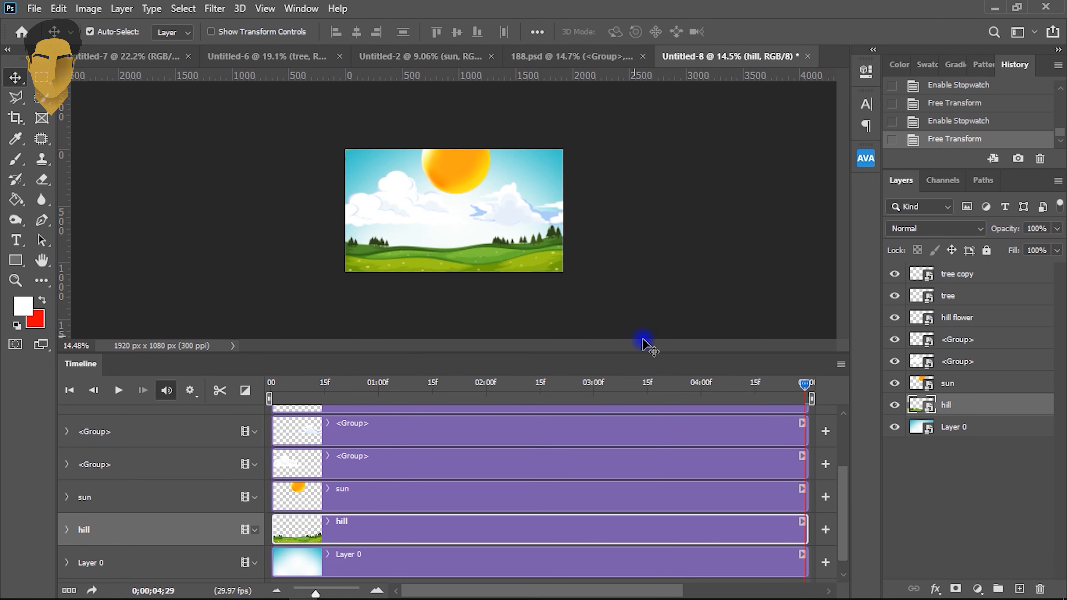
# Return the playhead to 0;00;00;00, enable Transform keyframing for the sun layer and collapse its properties
pyautogui.moveTo(806, 389); pyautogui.dragTo(259, 409)
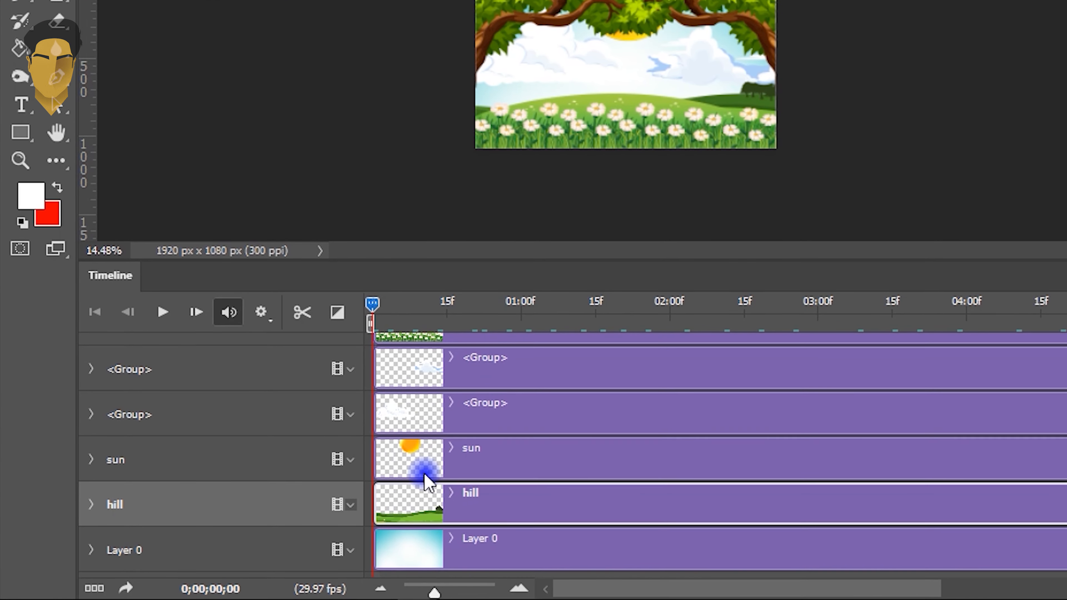
pyautogui.click(447, 453)
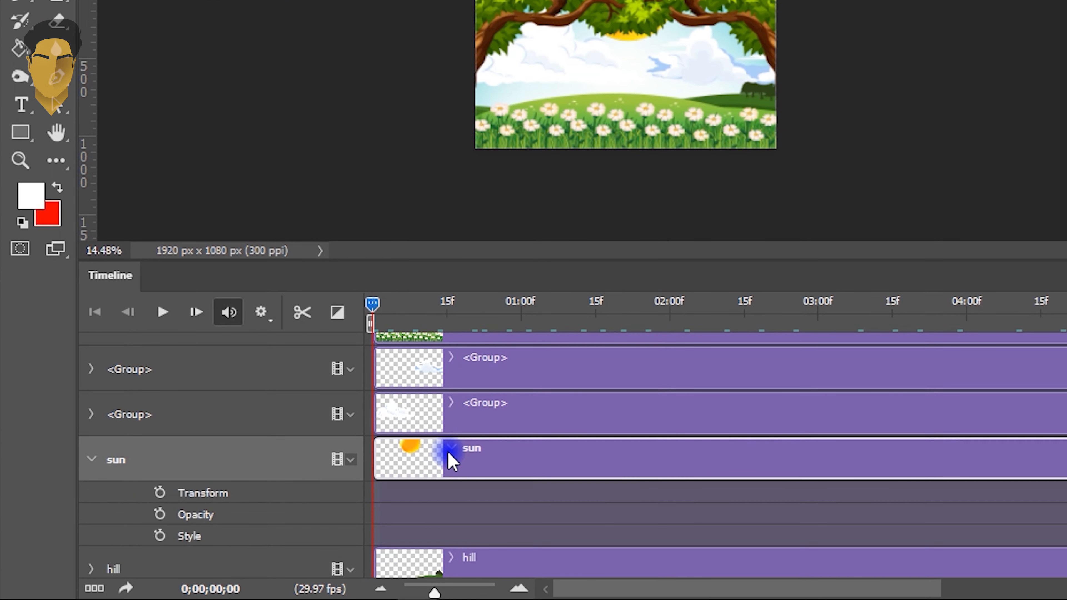
pyautogui.click(345, 457)
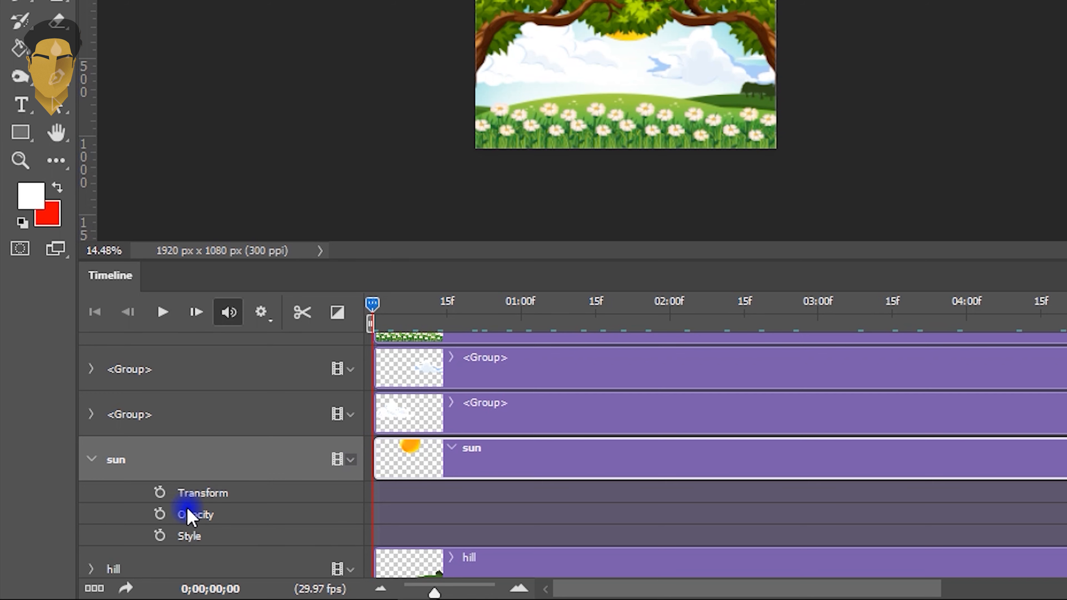
pyautogui.click(160, 493)
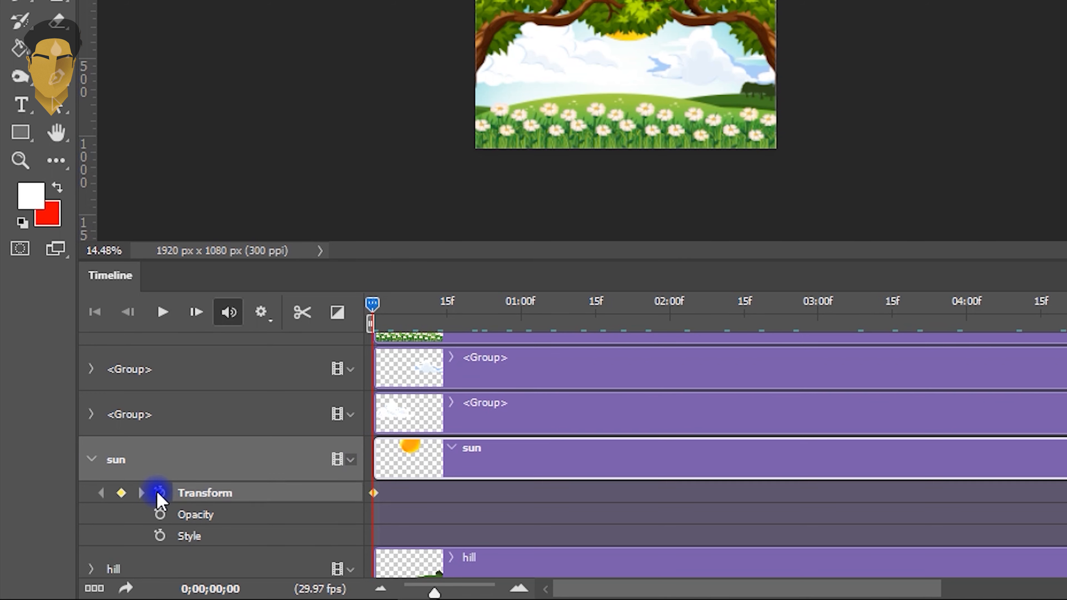
pyautogui.click(92, 460)
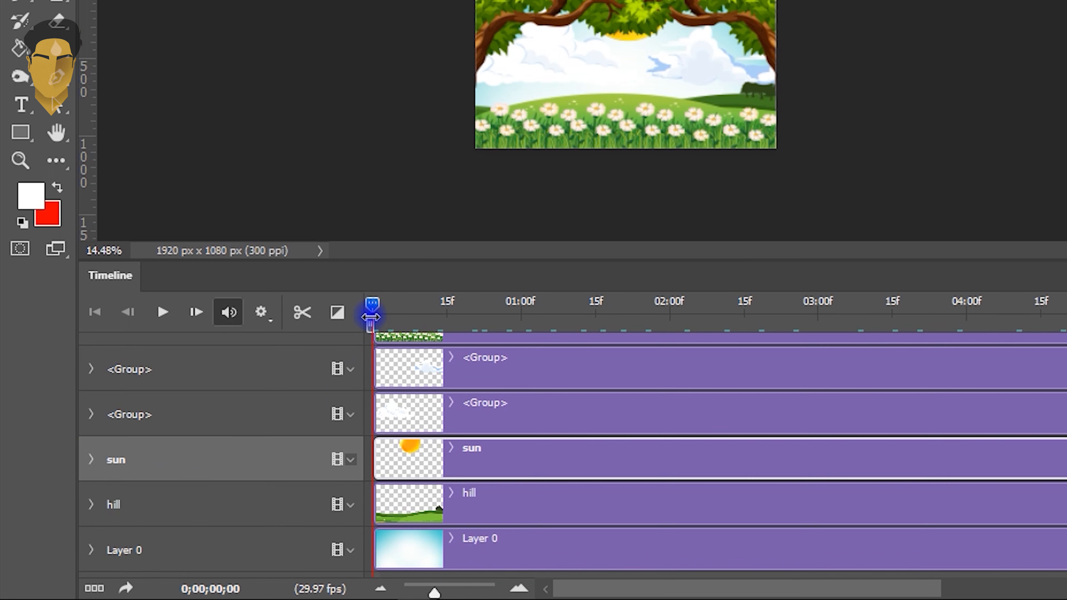
# At 0;00;04;29, scale the sun down to about half its size and centre it horizontally near the canvas's upper edge
pyautogui.moveTo(372, 311); pyautogui.dragTo(909, 319)
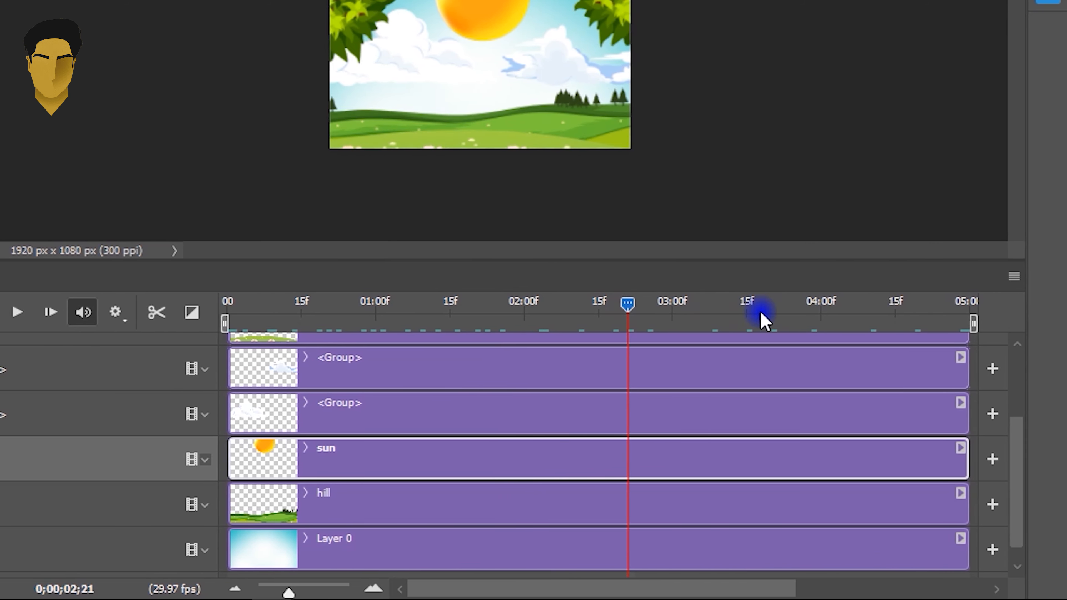
pyautogui.moveTo(763, 322); pyautogui.dragTo(897, 300)
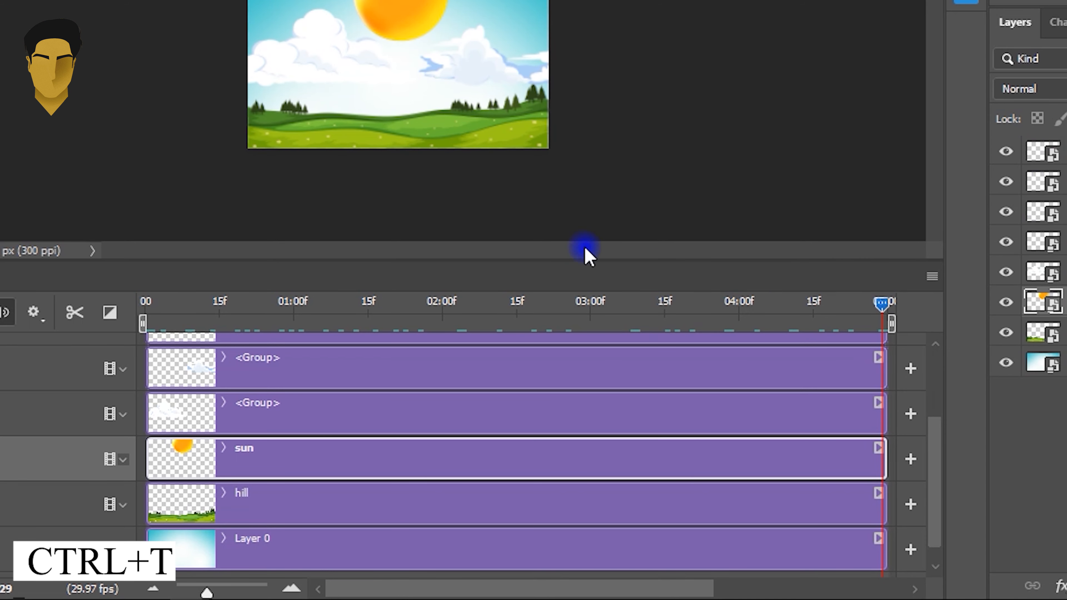
pyautogui.hotkey('ctrl', 't')
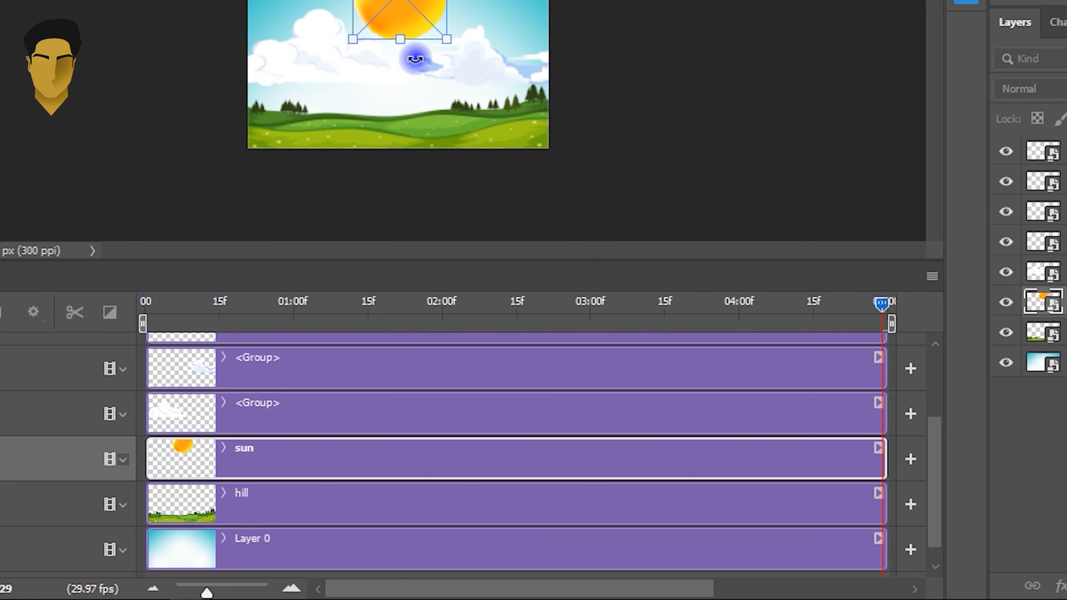
pyautogui.moveTo(400, 0); pyautogui.dragTo(422, 84)
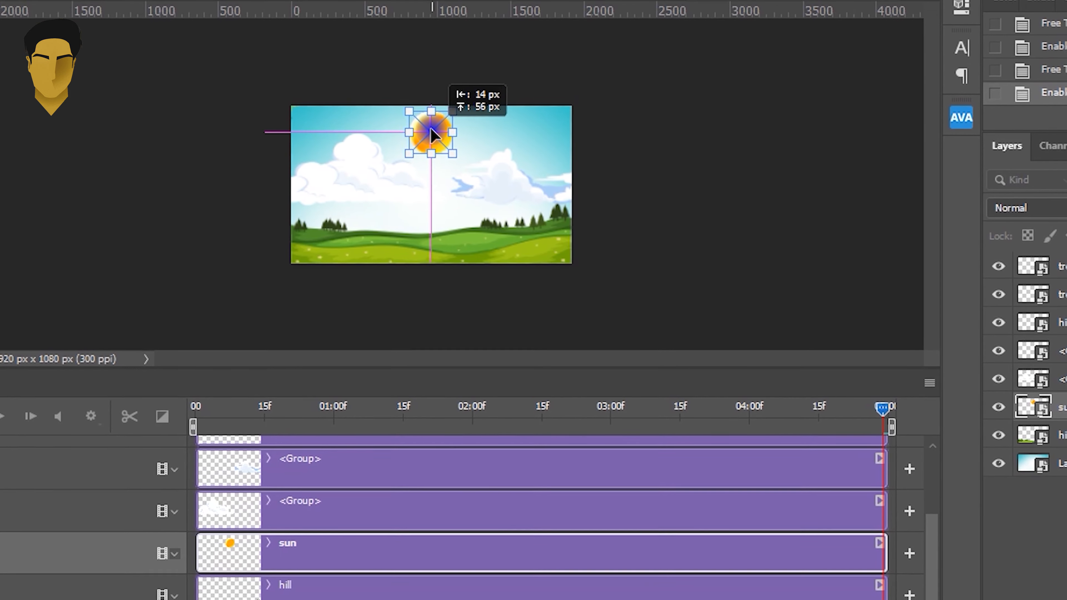
pyautogui.moveTo(435, 132); pyautogui.dragTo(435, 131)
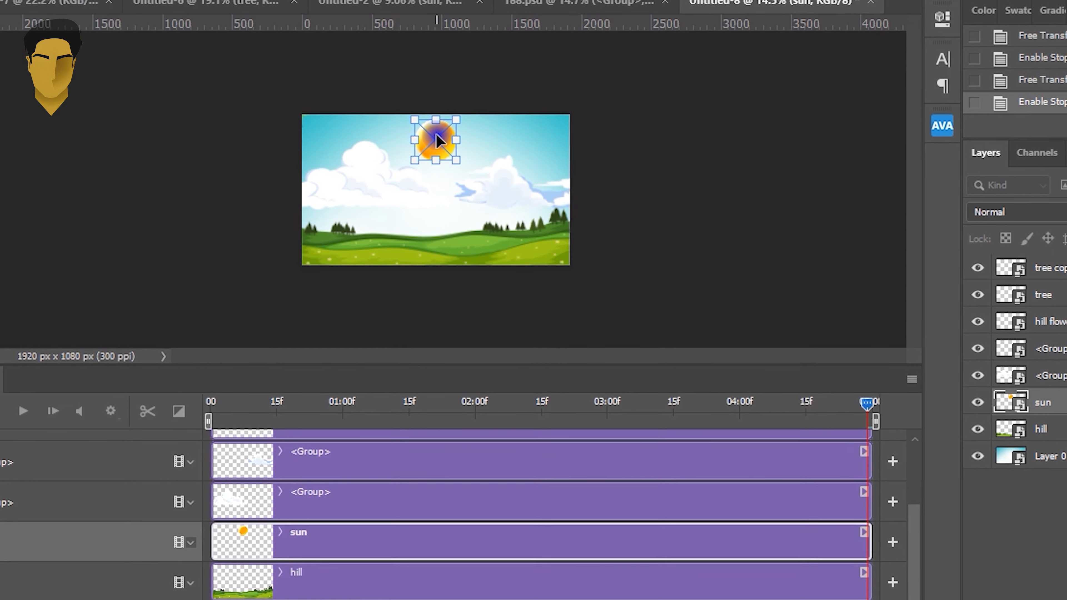
pyautogui.press('Return')
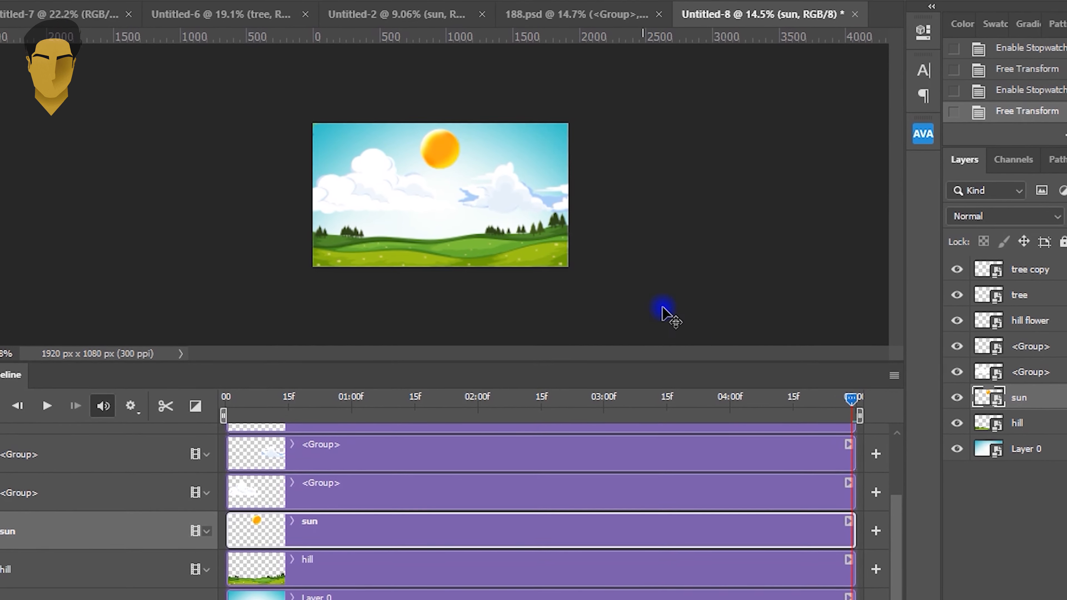
# Return the playhead to 0;00;00;00, enable Transform keyframing for the left cloud's <Group> layer and collapse its properties
pyautogui.moveTo(839, 404); pyautogui.dragTo(252, 412)
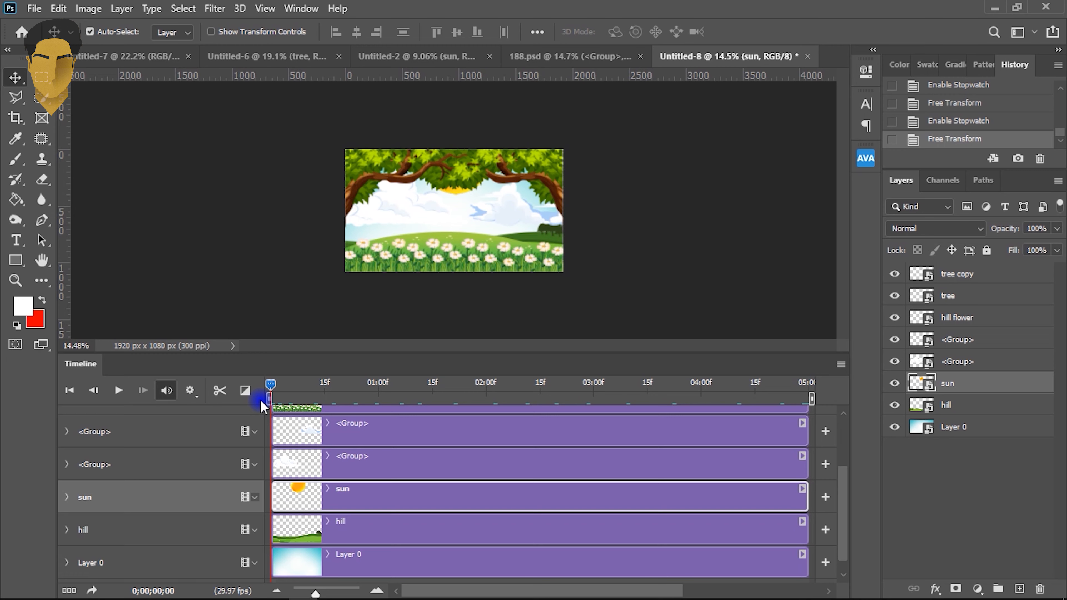
pyautogui.click(298, 467)
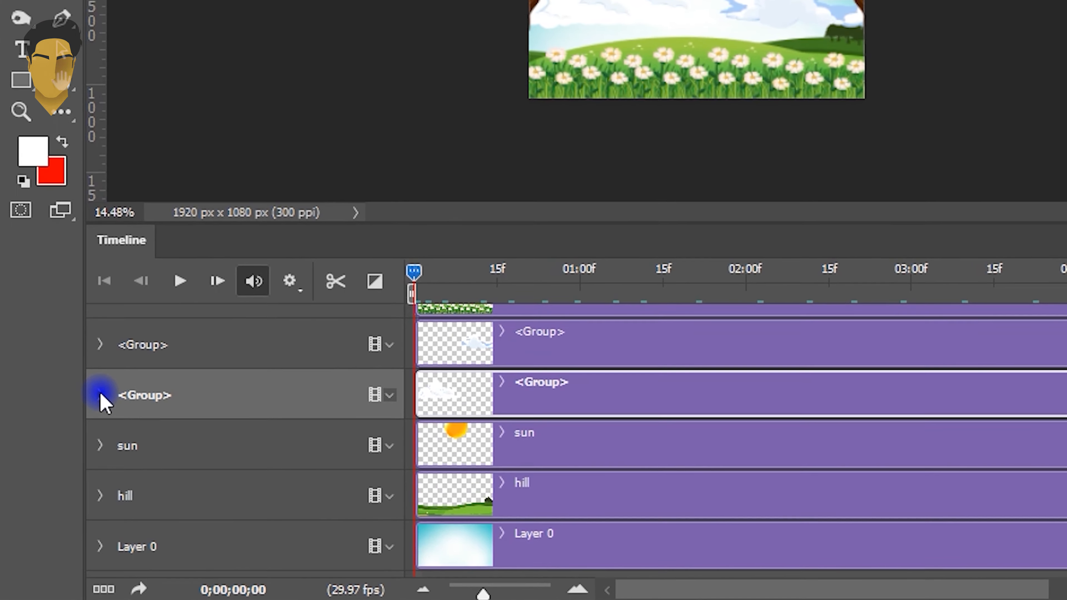
pyautogui.click(67, 465)
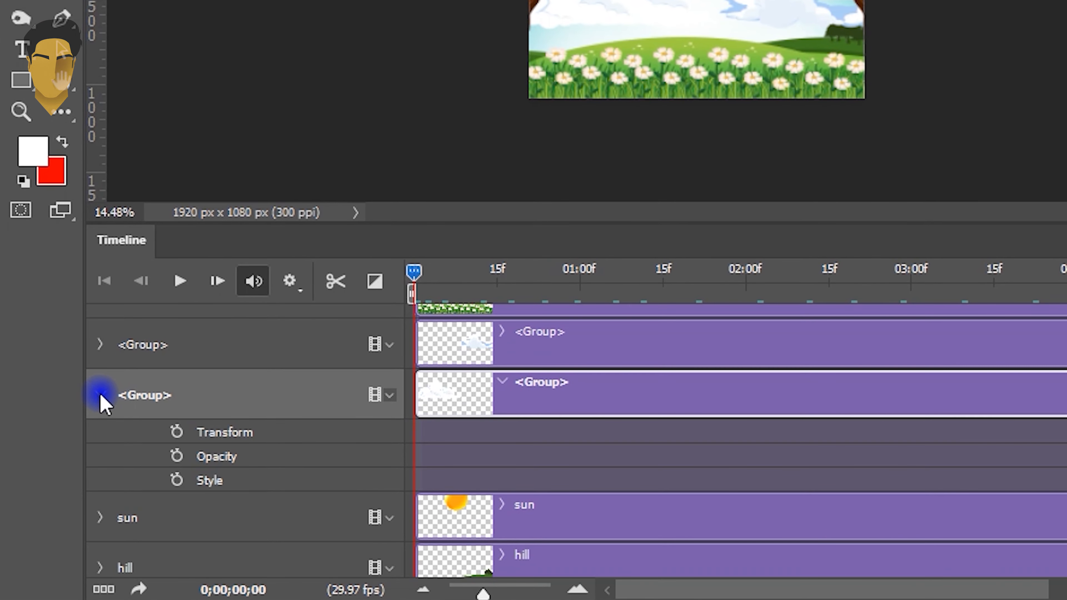
pyautogui.click(176, 431)
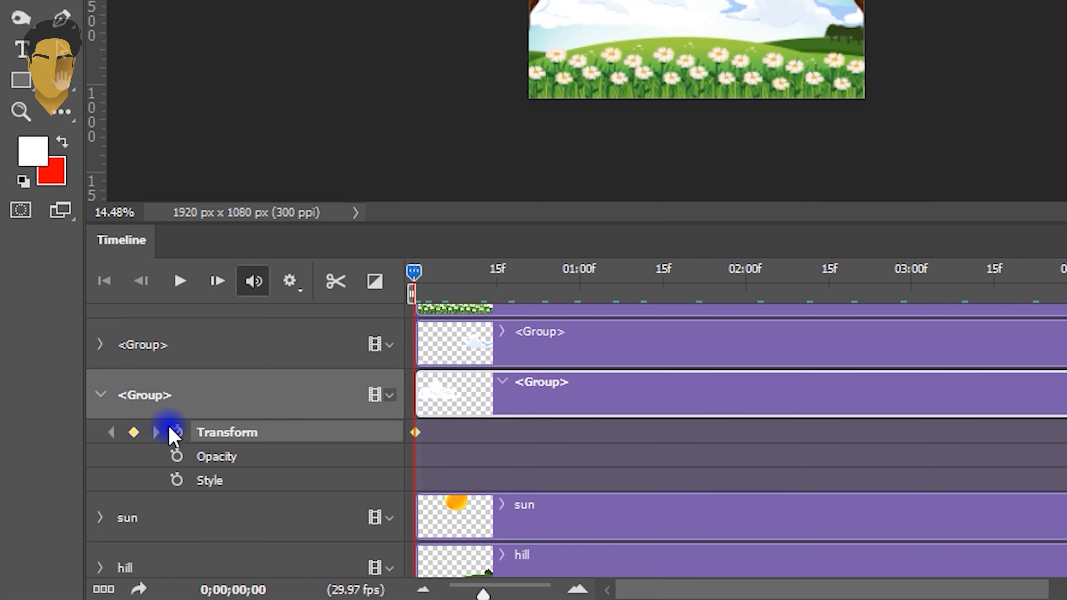
pyautogui.click(105, 396)
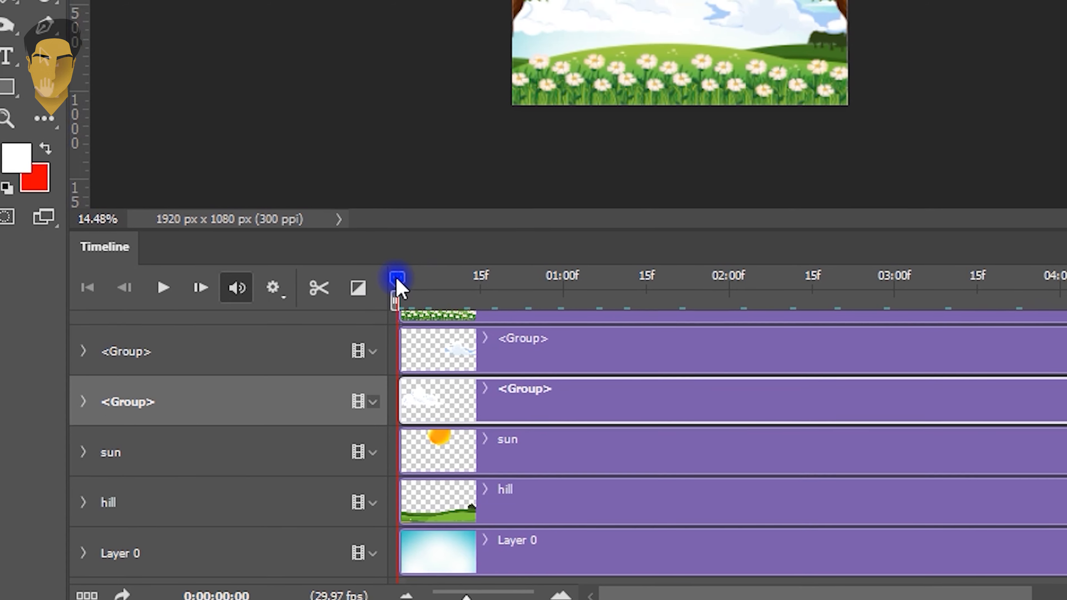
# At 0;00;04;29, scale the left cloud down and move it up beside the sun, slightly overlapping the sun's lower left
pyautogui.moveTo(405, 290); pyautogui.dragTo(998, 339)
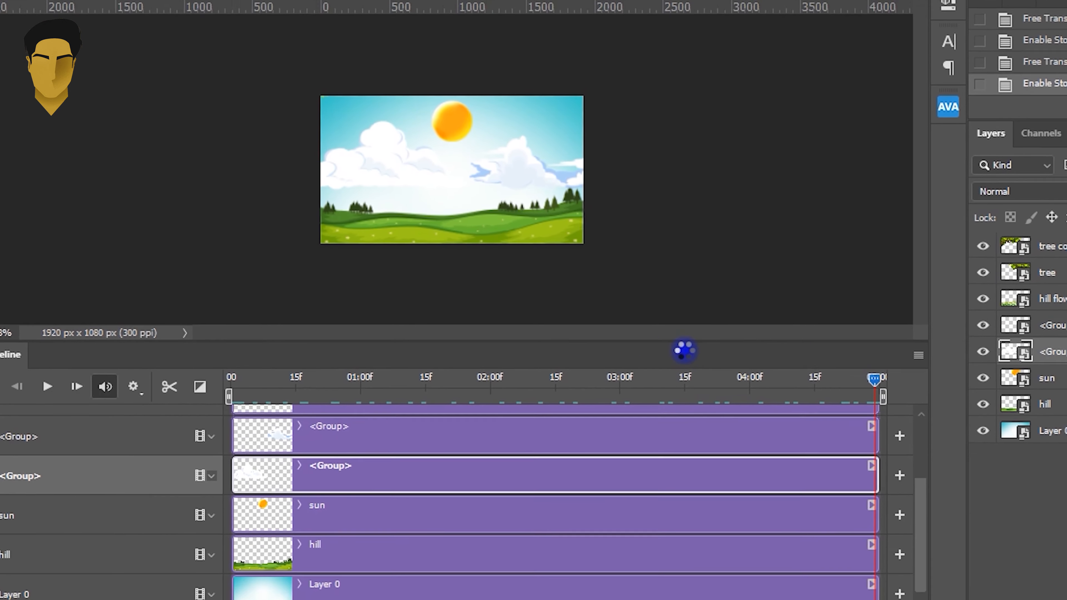
pyautogui.hotkey('ctrl', 't')
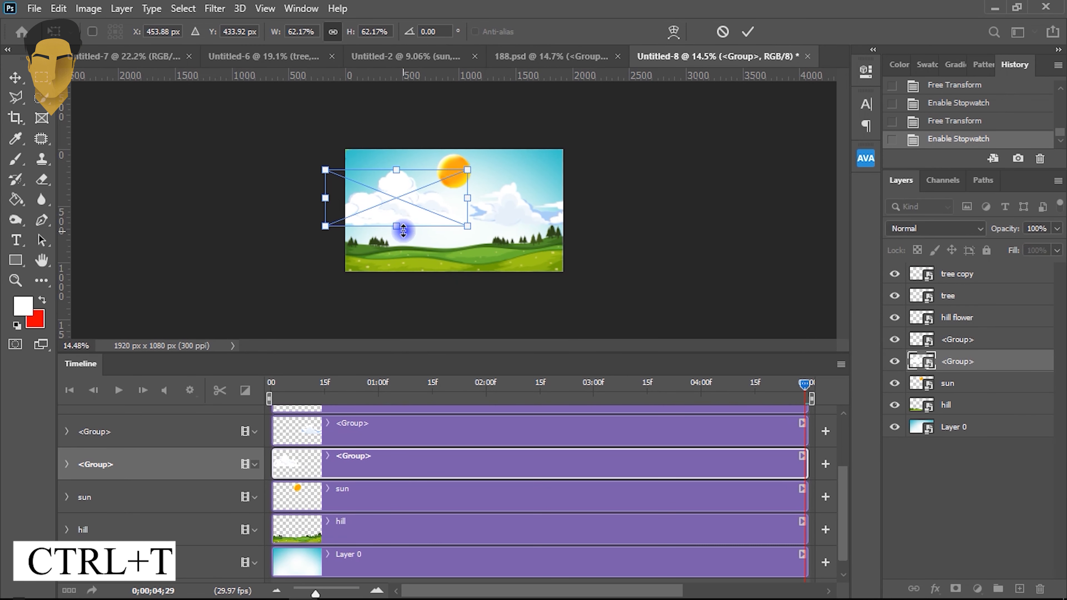
pyautogui.moveTo(396, 226); pyautogui.dragTo(449, 240)
pyautogui.press('Return')
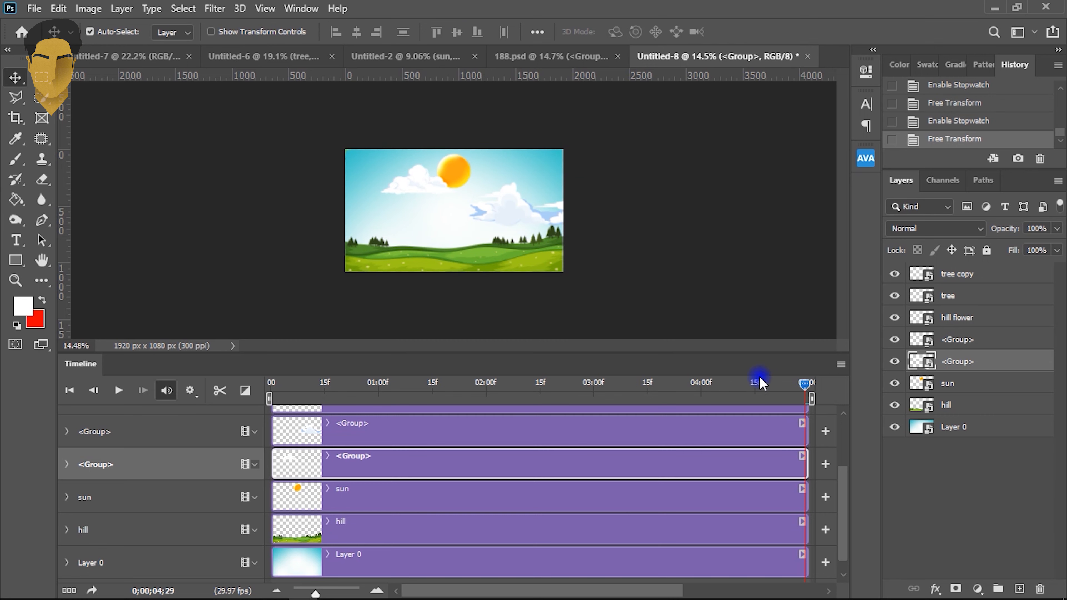
# Return the playhead to 0;00;00;00, enable Transform keyframing for the right cloud's <Group> layer and collapse its properties
pyautogui.moveTo(804, 387); pyautogui.dragTo(248, 425)
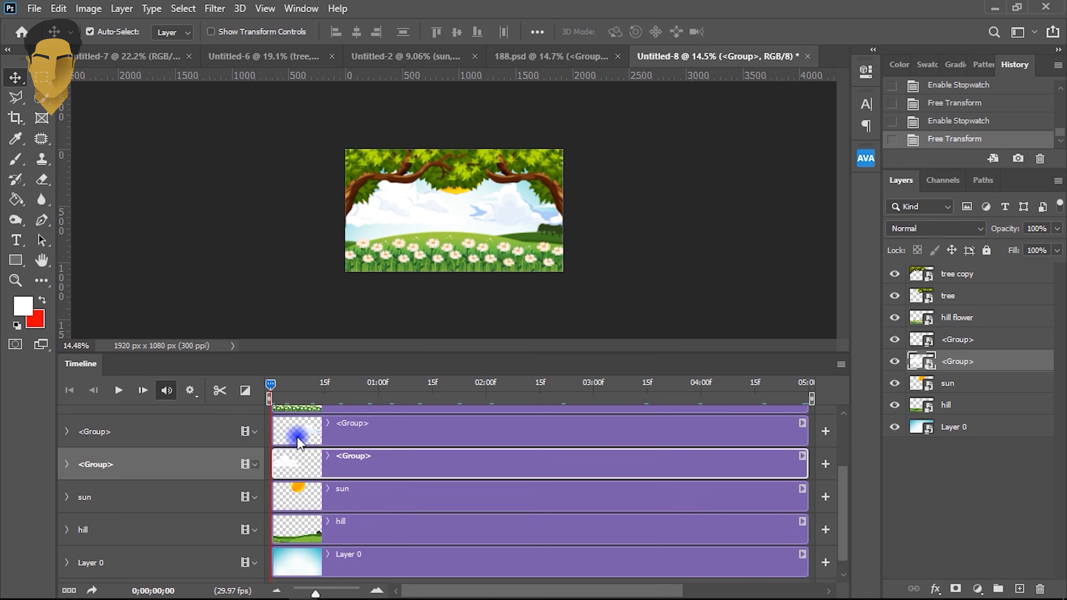
pyautogui.click(311, 432)
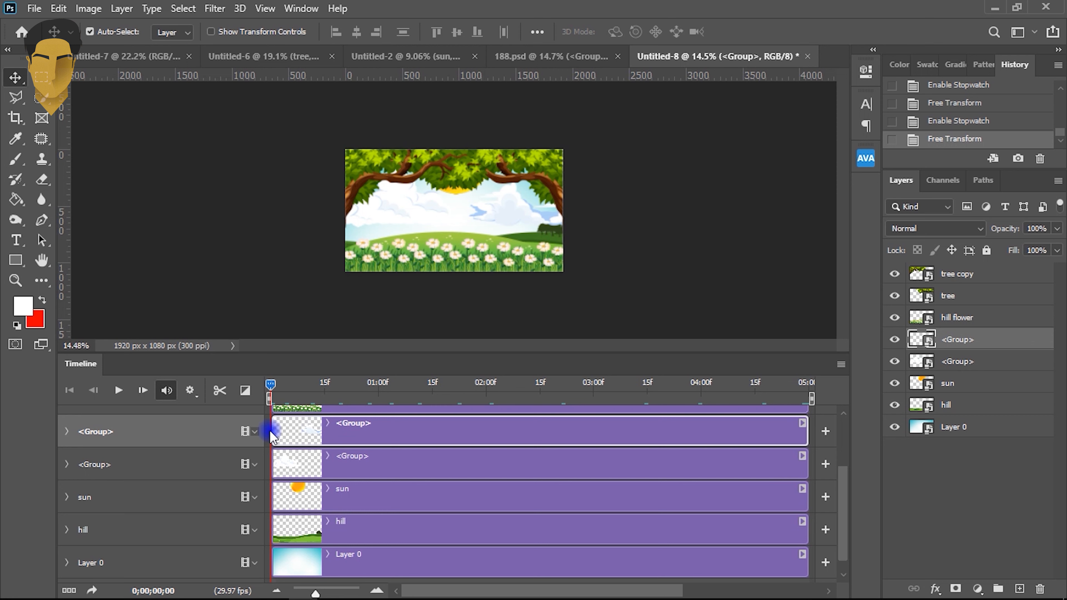
pyautogui.click(67, 433)
pyautogui.click(67, 432)
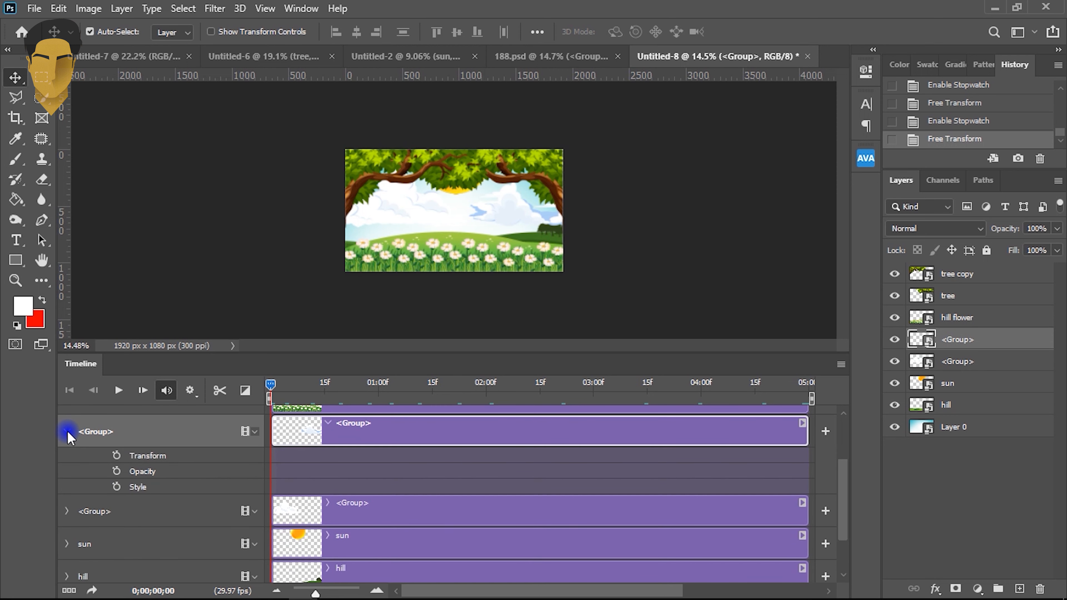
pyautogui.click(117, 457)
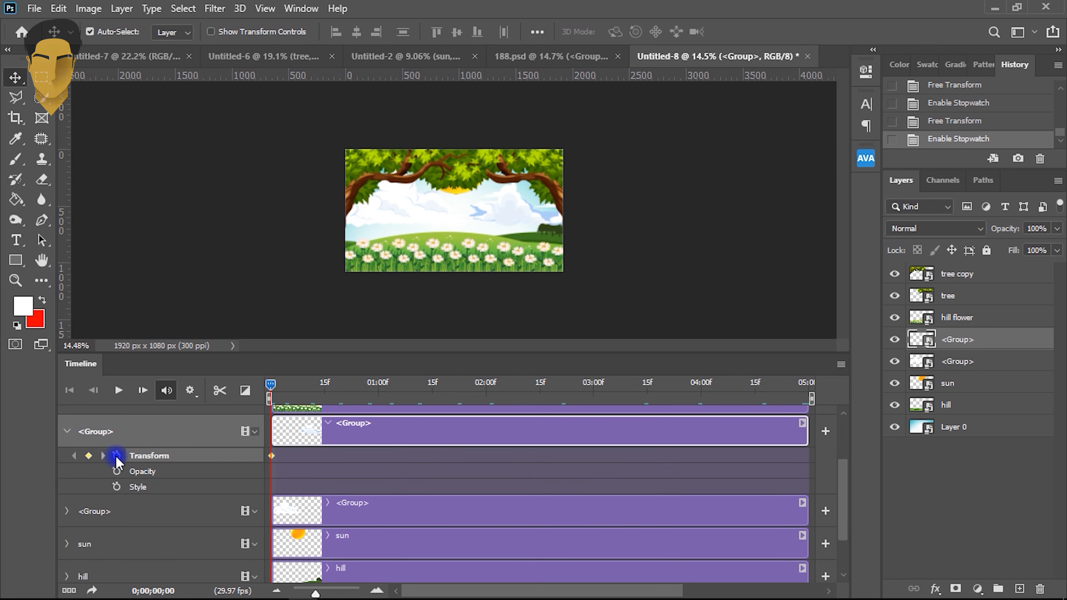
pyautogui.click(70, 434)
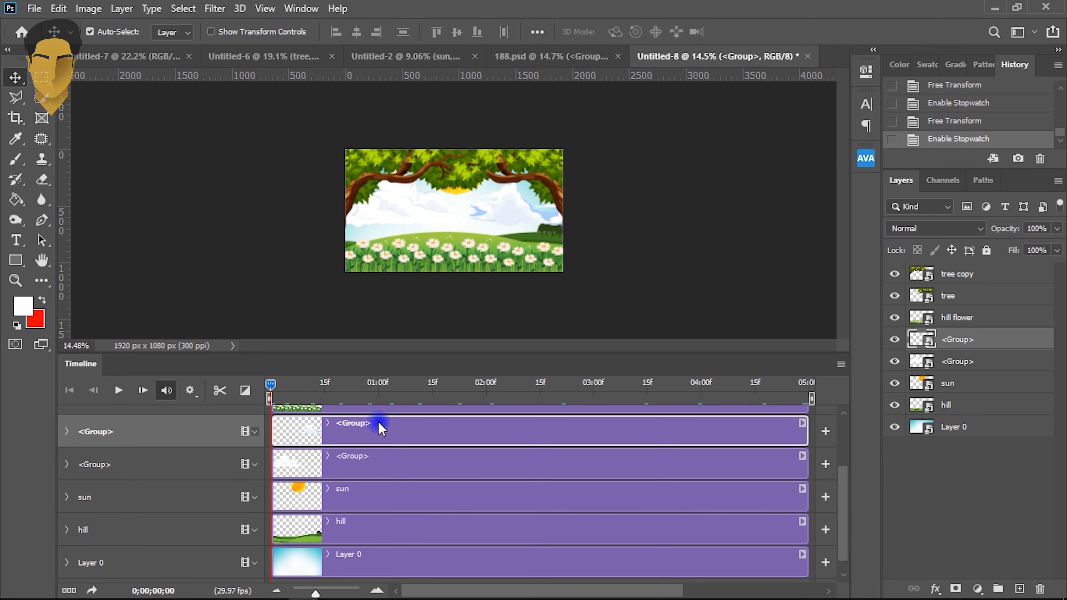
# At 0;00;04;29, scale the right cloud to 47.16% and move it up beside the sun, about X 1429 px, Y 274 px
pyautogui.moveTo(271, 388); pyautogui.dragTo(814, 383)
pyautogui.hotkey('ctrl', 't')
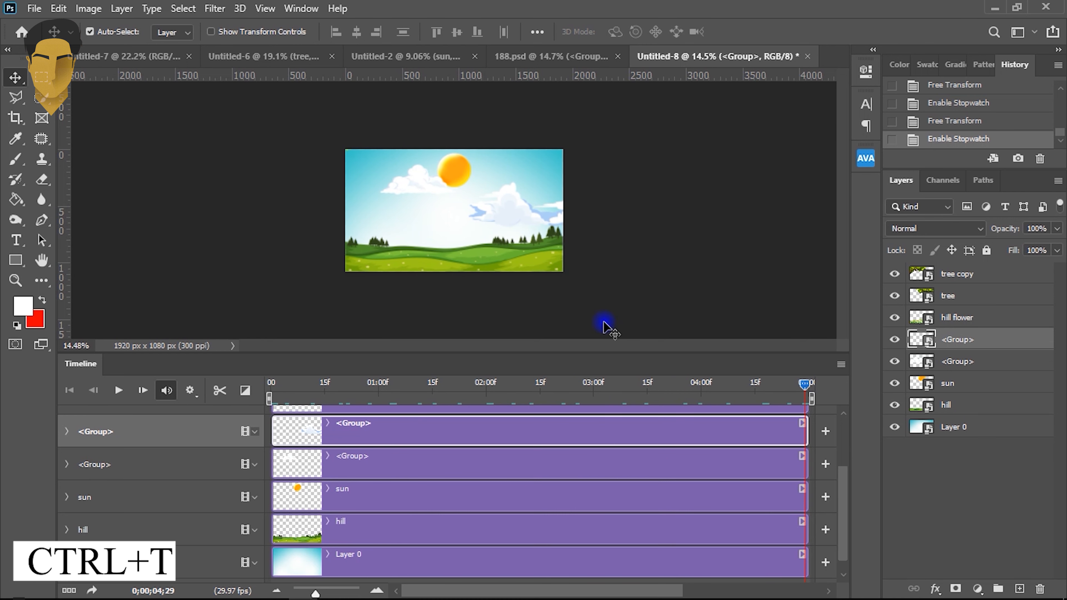
pyautogui.moveTo(543, 226); pyautogui.dragTo(515, 180)
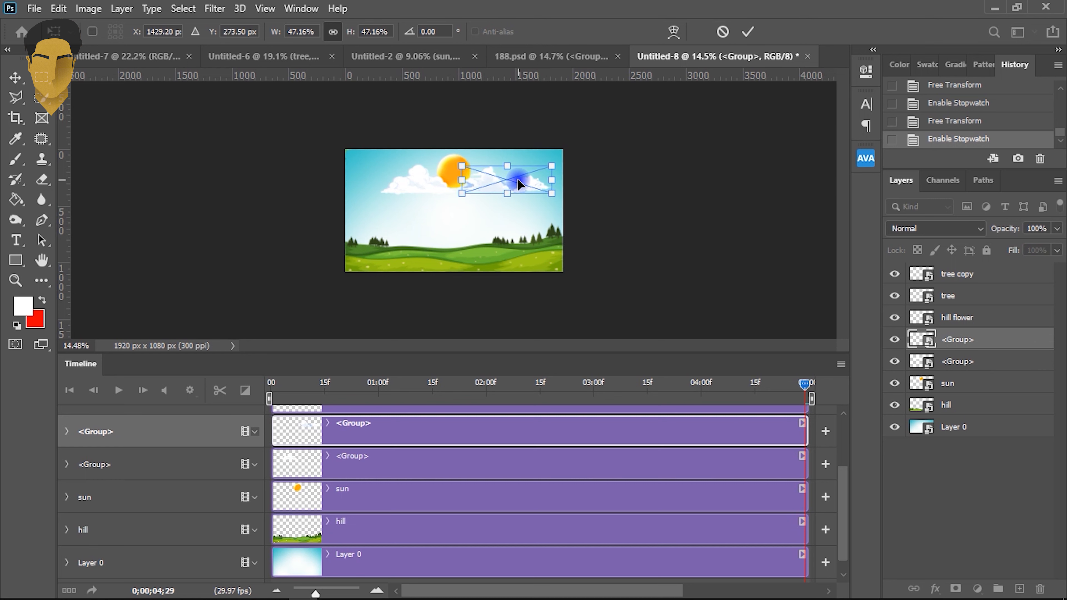
pyautogui.press('Return')
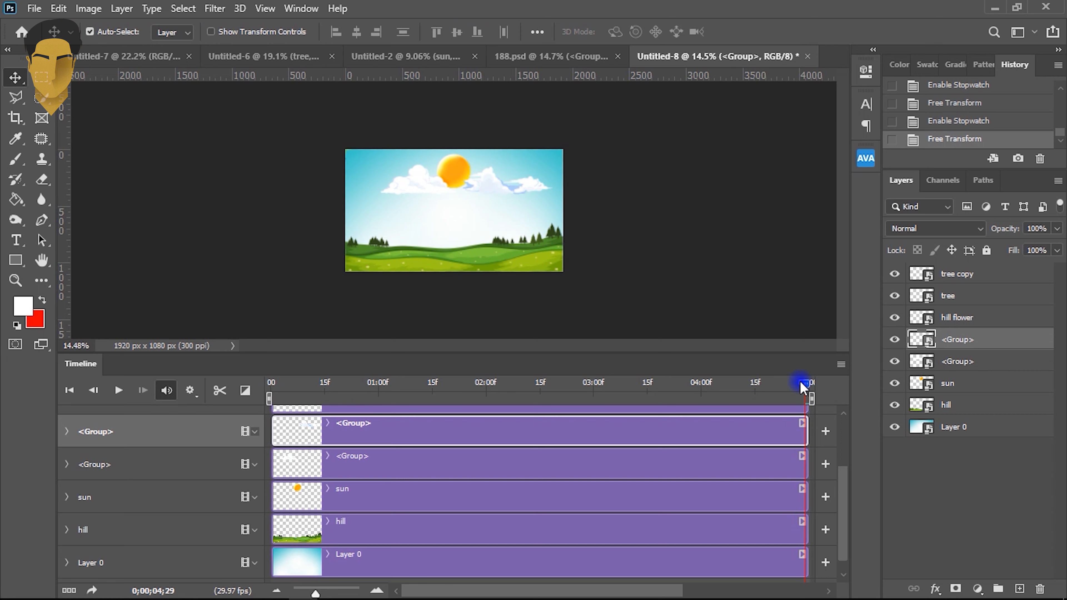
# Return the playhead to 0;00;00;00 and start a Render Video export with the file name Animation.mp4
pyautogui.moveTo(800, 385); pyautogui.dragTo(255, 431)
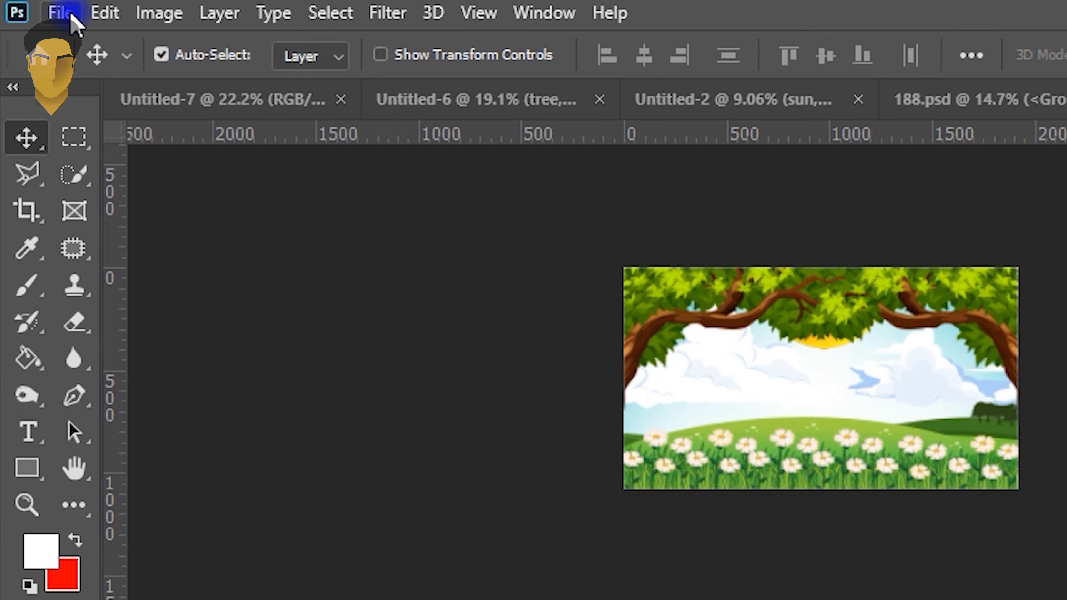
pyautogui.click(35, 9)
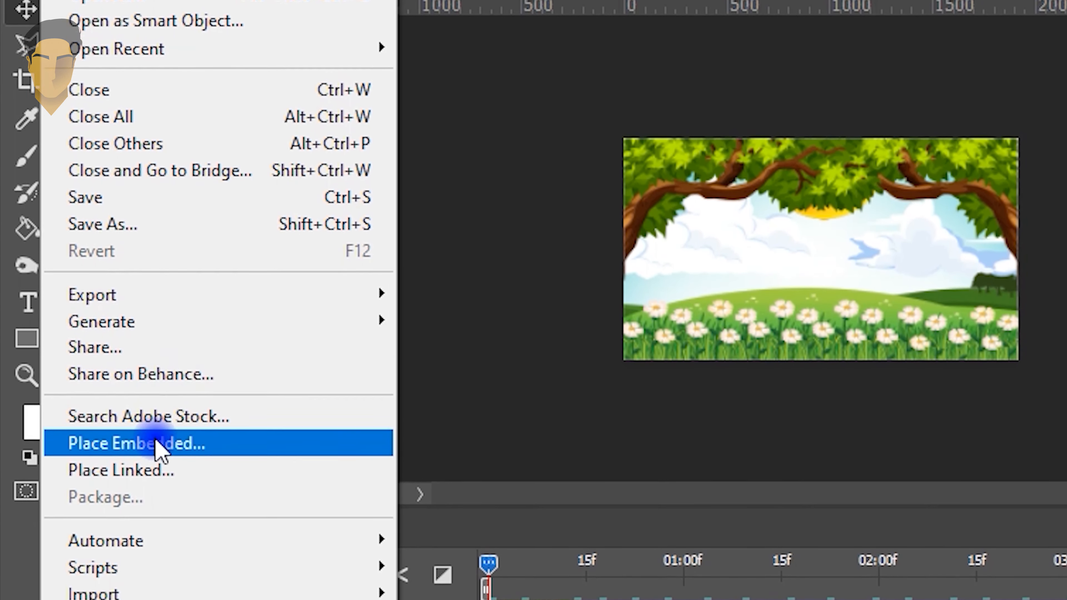
pyautogui.moveTo(180, 303)
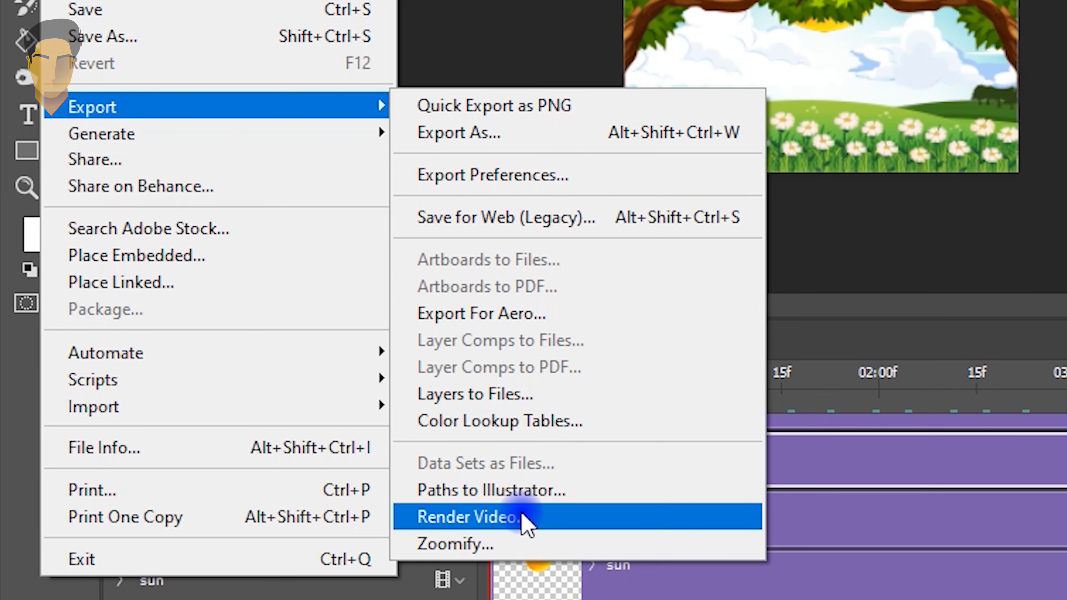
pyautogui.click(526, 521)
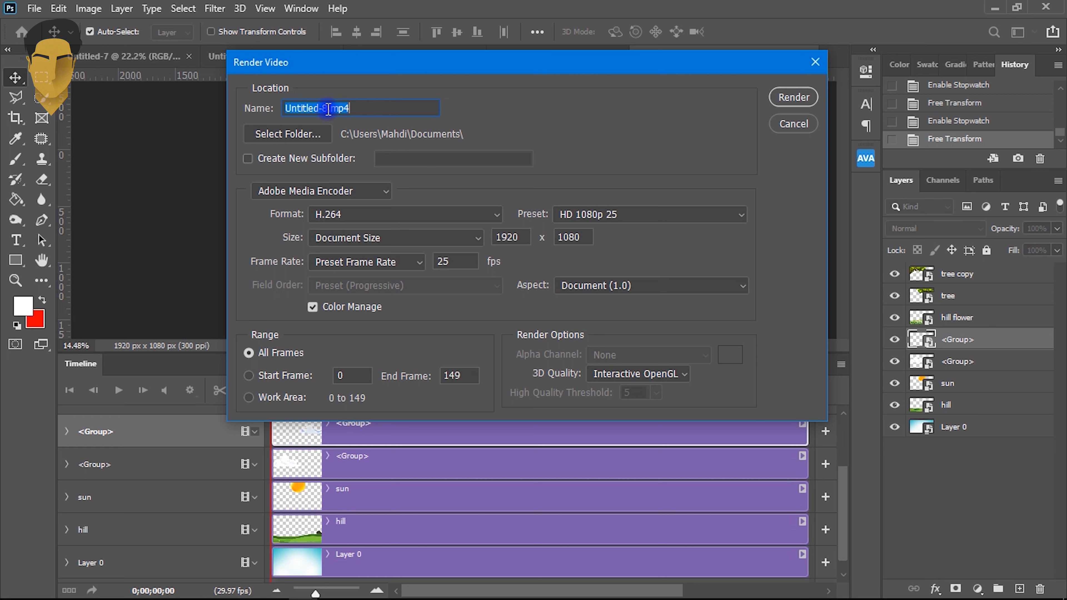
pyautogui.moveTo(327, 108); pyautogui.dragTo(282, 109)
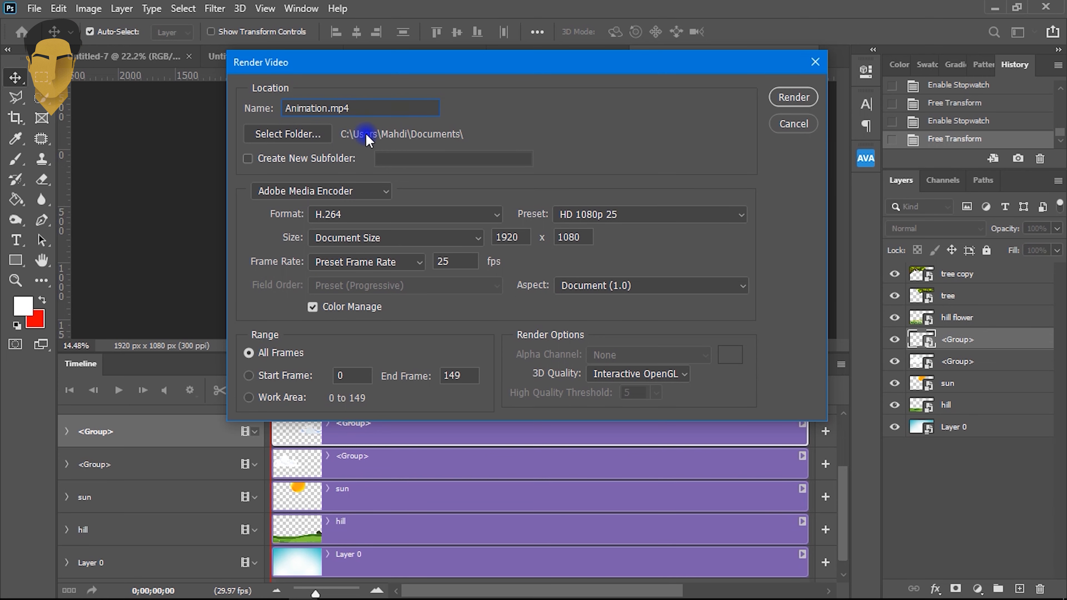
# Set the render's destination folder to Desktop
pyautogui.click(314, 134)
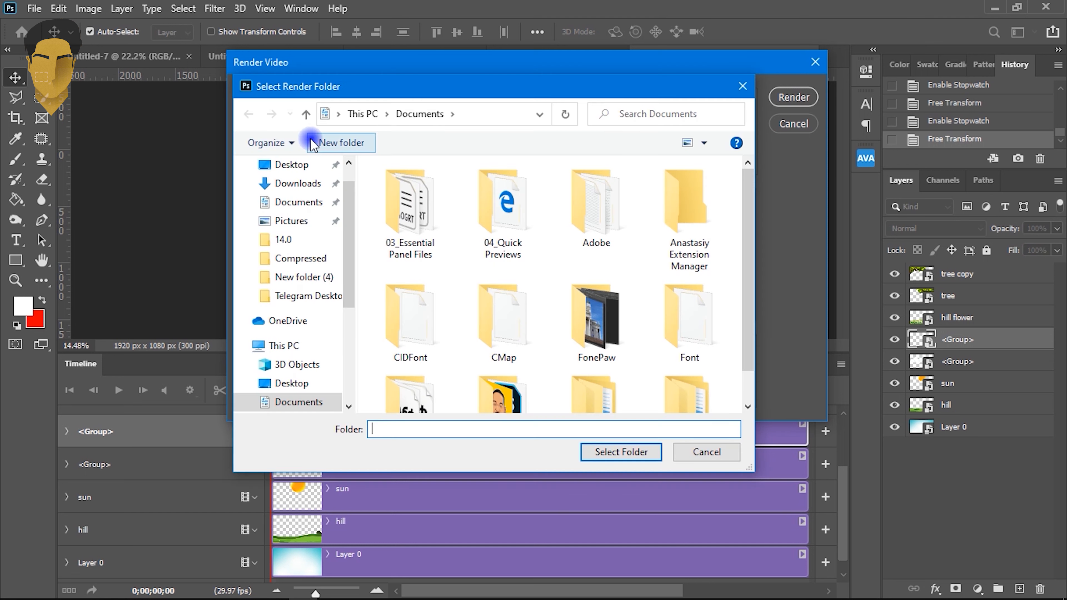
pyautogui.click(291, 165)
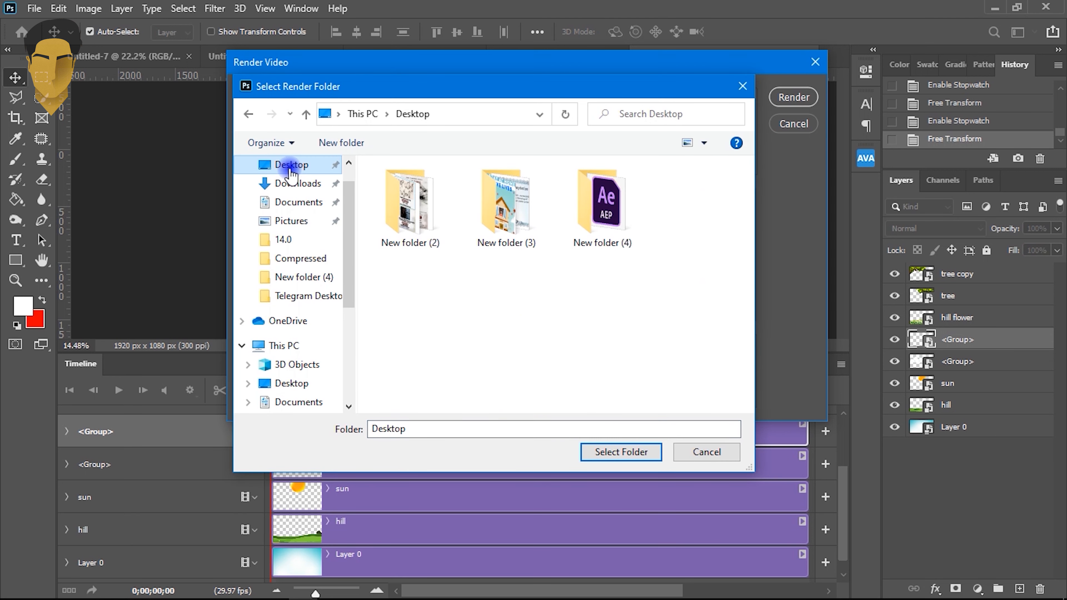
pyautogui.click(622, 457)
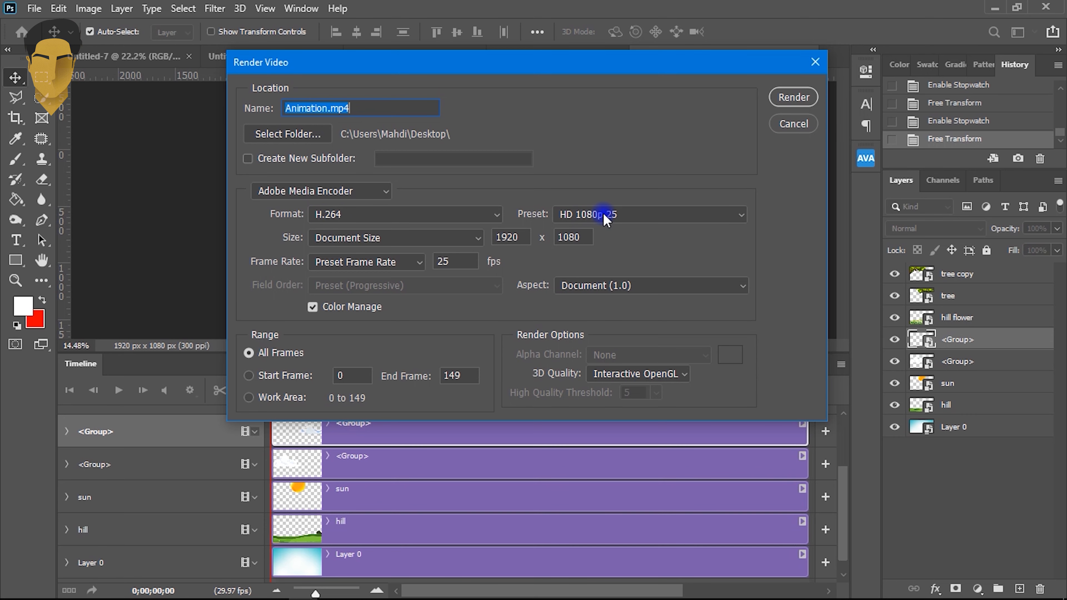
# Choose the HD 1080p 25 preset for the H.264 export and render the video
pyautogui.click(691, 216)
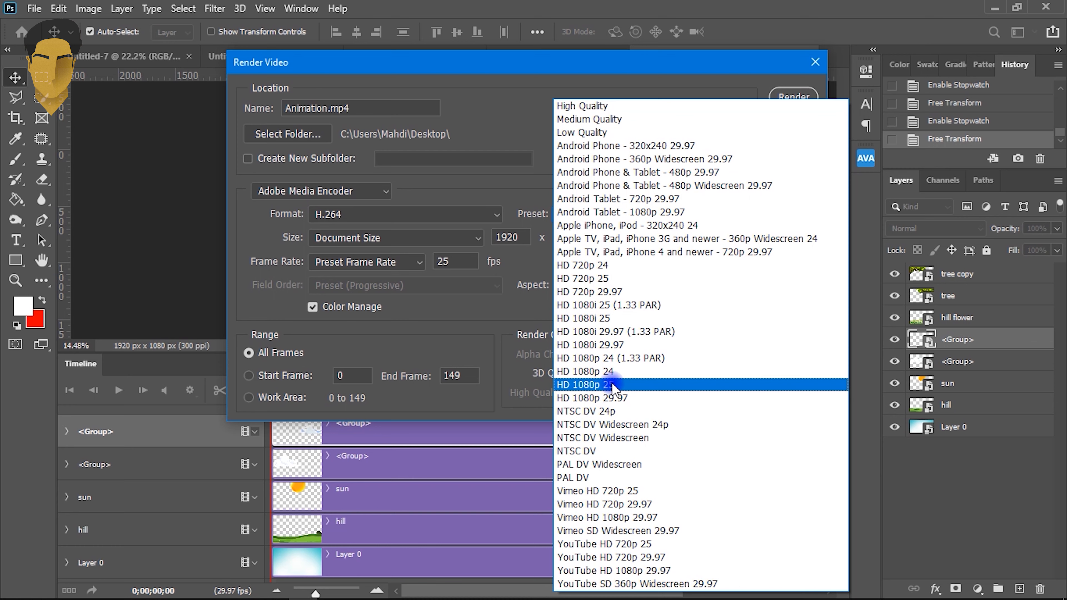
pyautogui.click(614, 388)
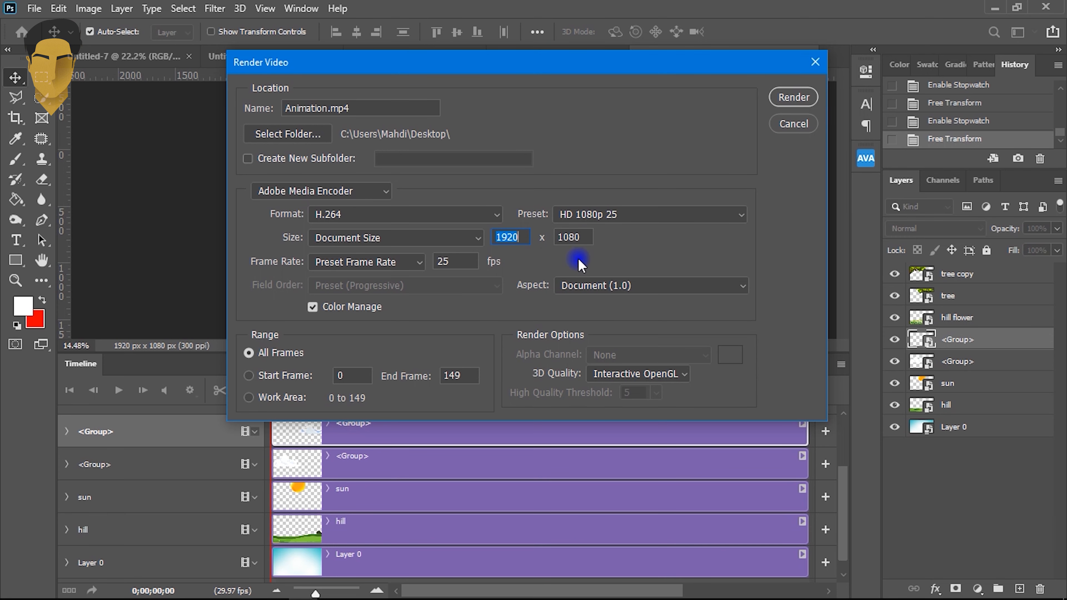
pyautogui.click(792, 97)
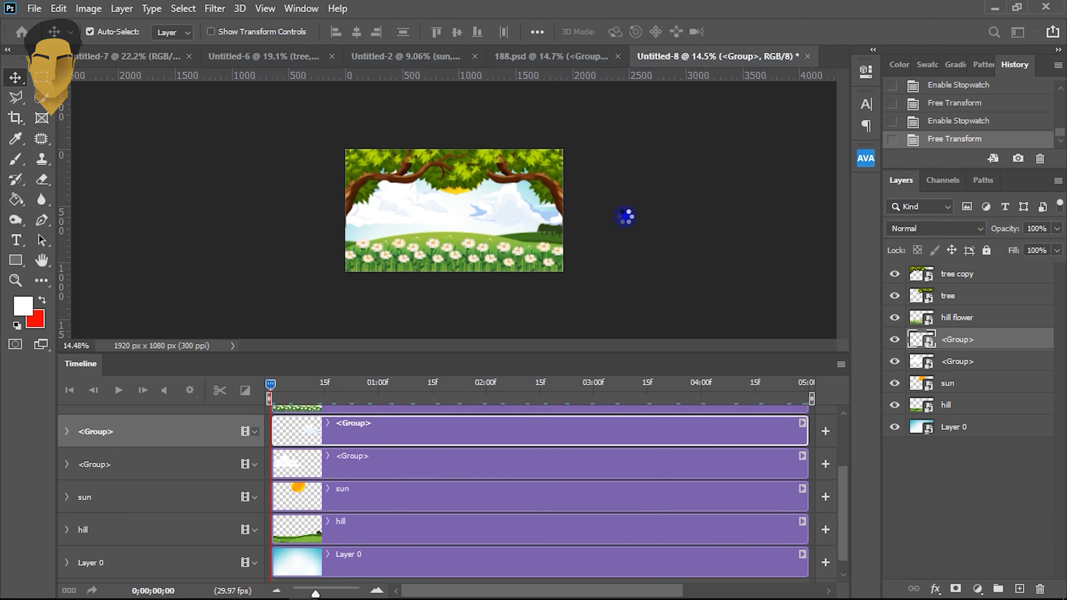